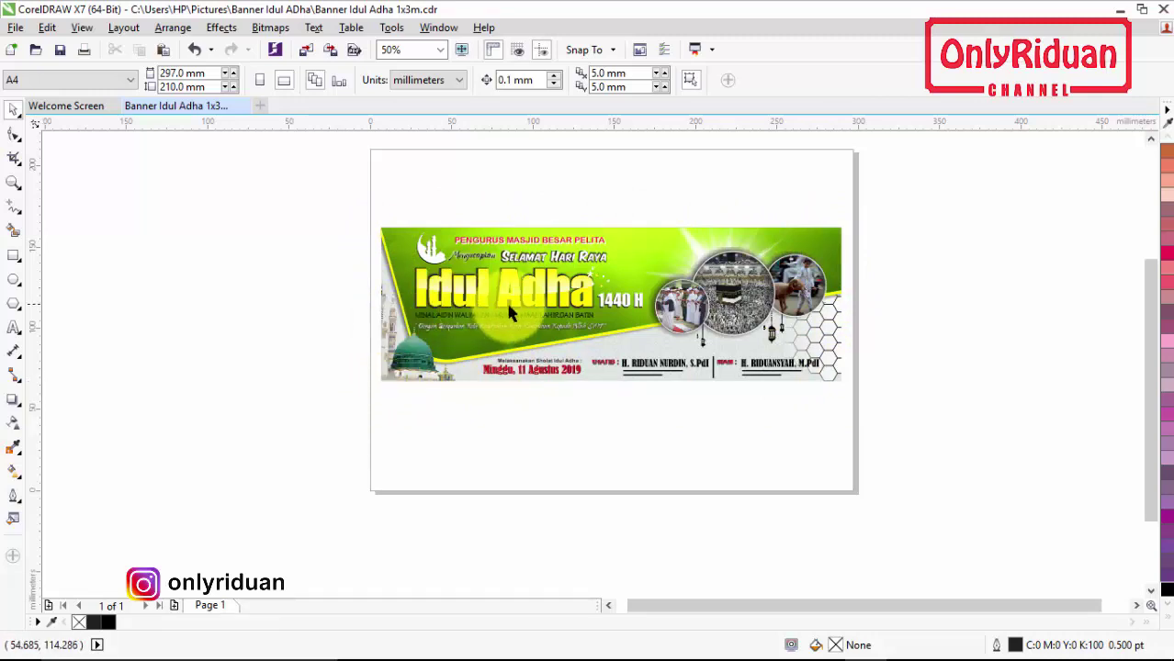
# - Switch the document measurement units to centimeters
pyautogui.click(635, 259)
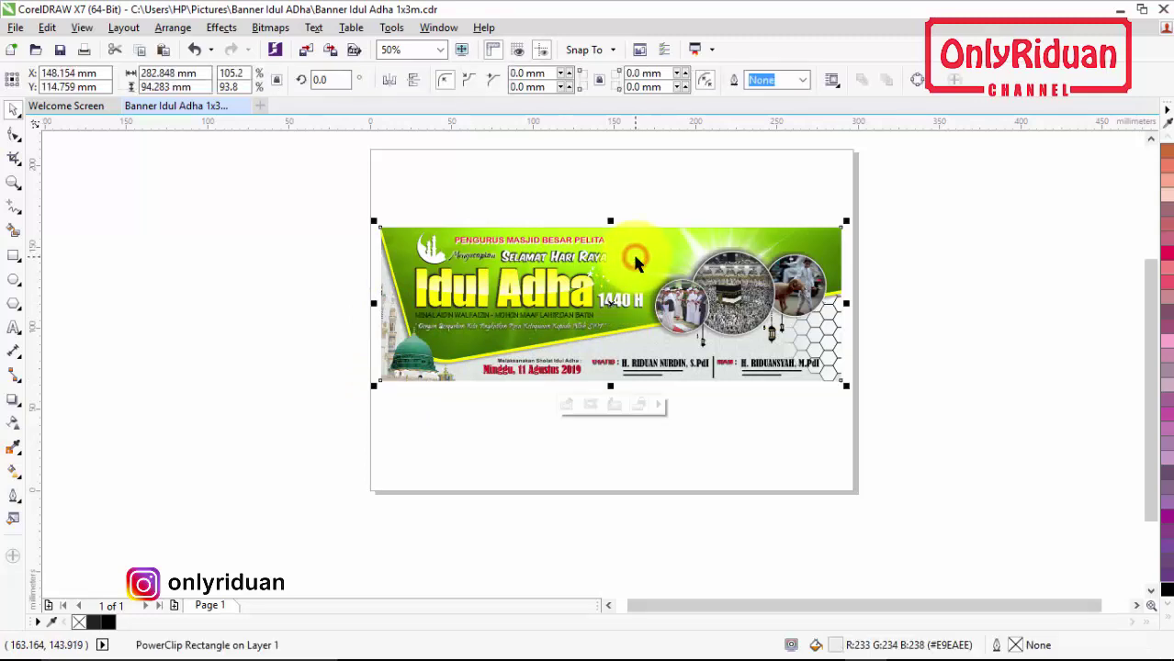
pyautogui.click(275, 236)
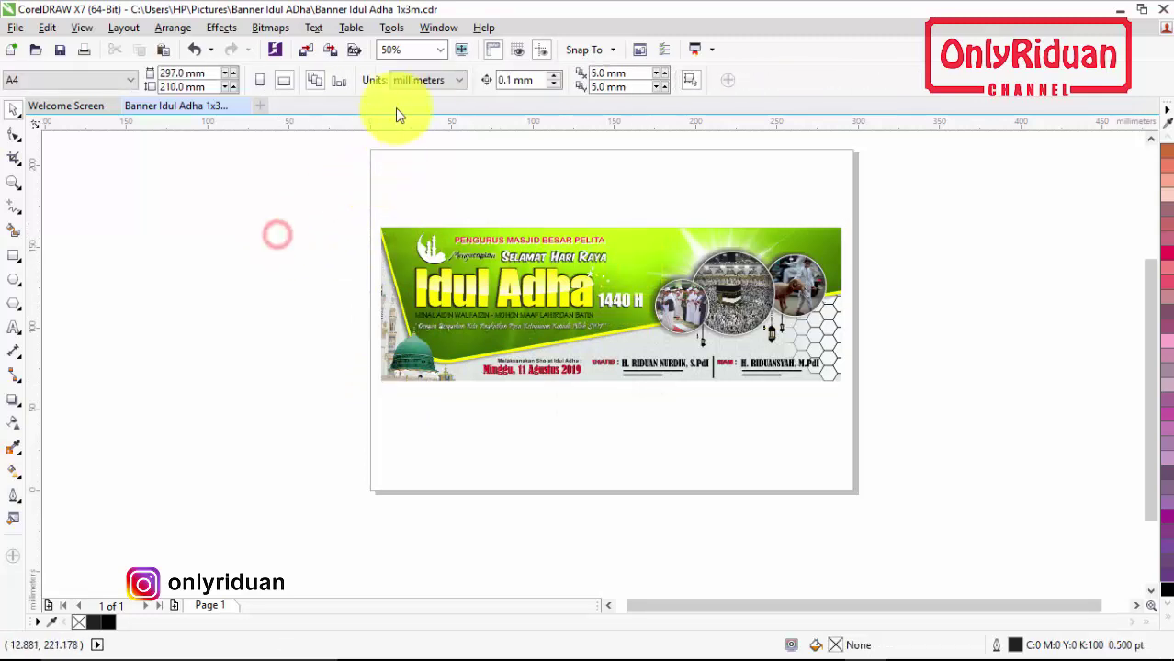
pyautogui.click(422, 80)
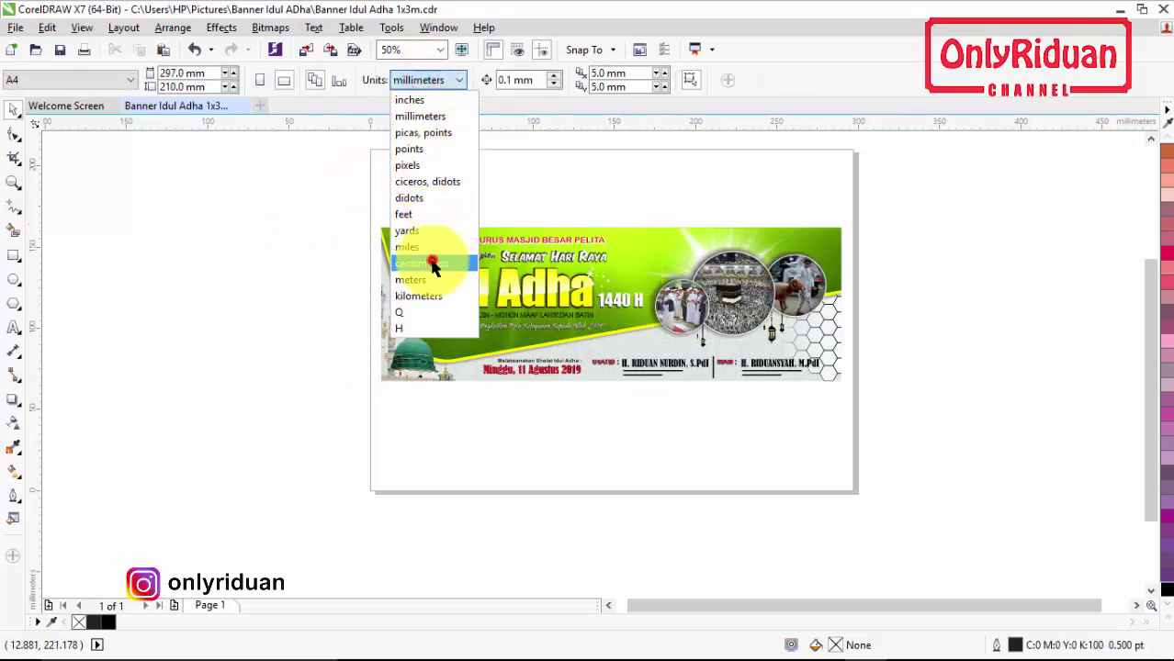
pyautogui.click(422, 263)
# - Resize the banner proportionally to 30 cm wide, giving 30 × 10 cm
pyautogui.click(597, 267)
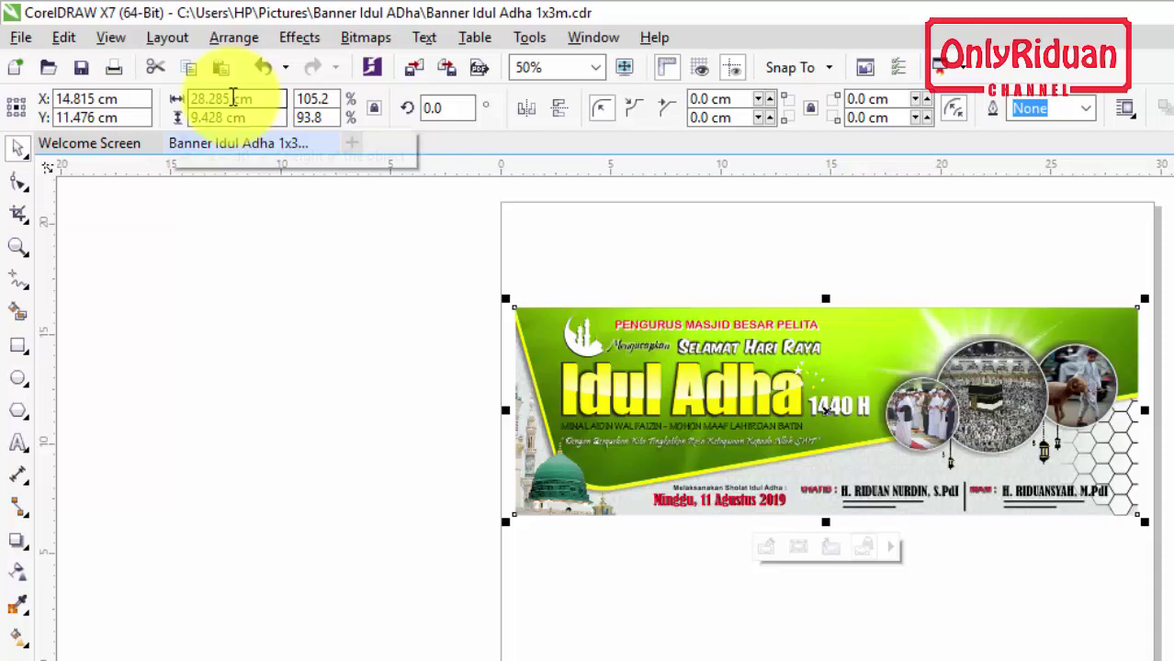
pyautogui.click(229, 98)
pyautogui.write('3')
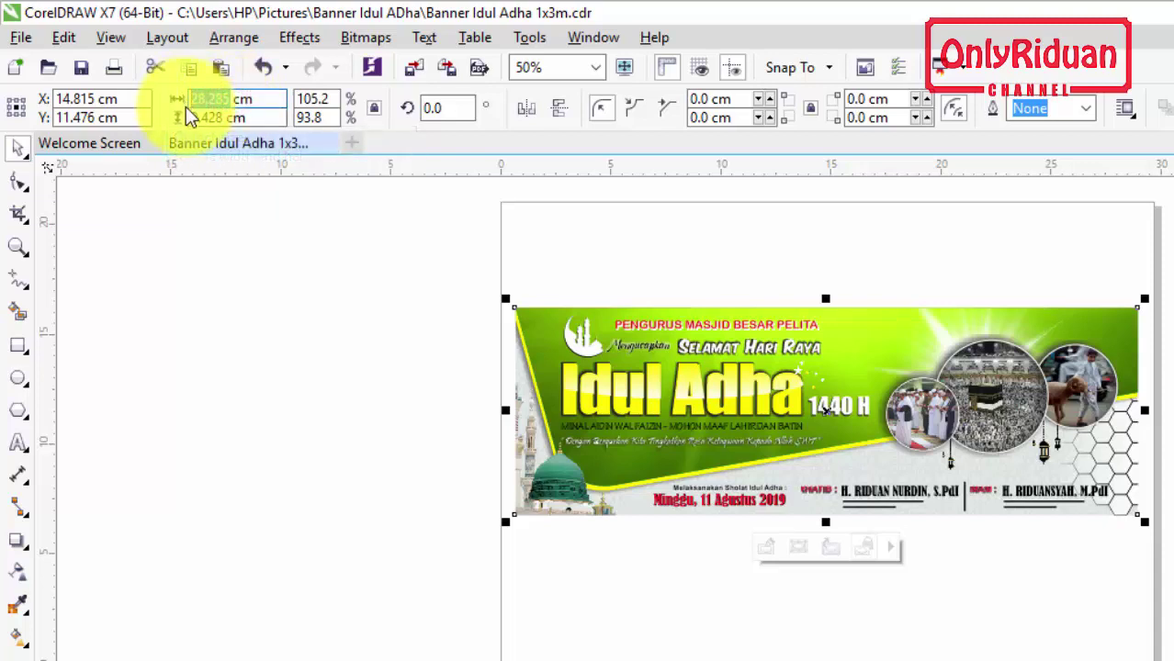
pyautogui.write('0')
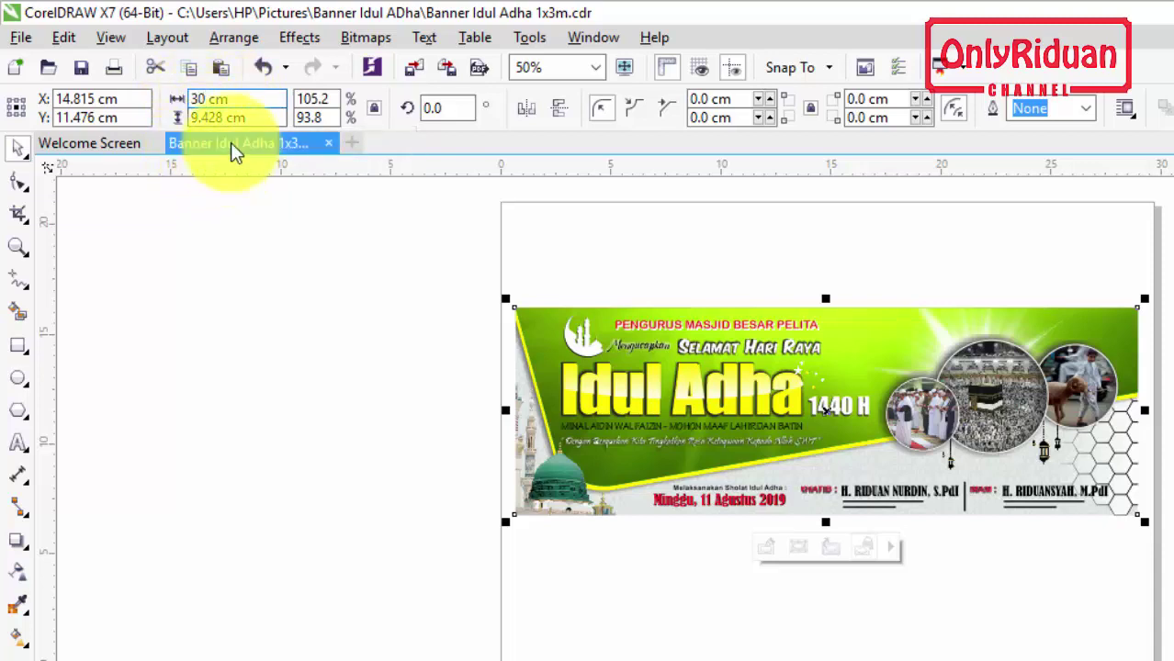
pyautogui.press('Return')
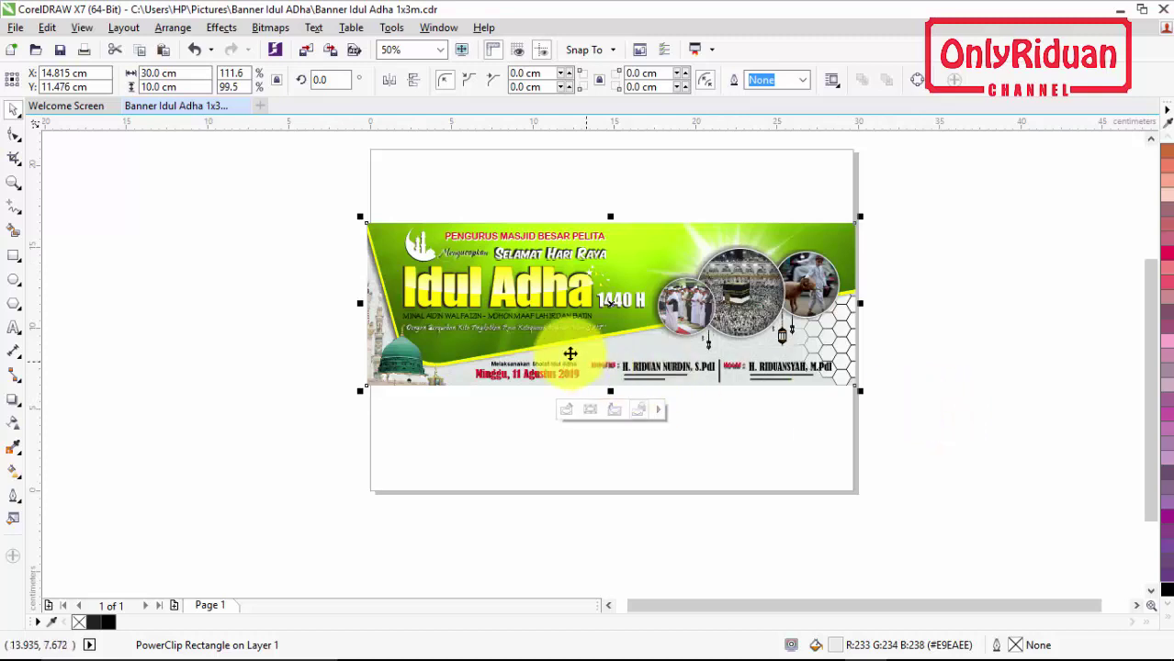
# - Zoom in on the banner's headline and enter Edit PowerClip on the banner
pyautogui.click(13, 181)
pyautogui.moveTo(333, 203); pyautogui.dragTo(677, 369)
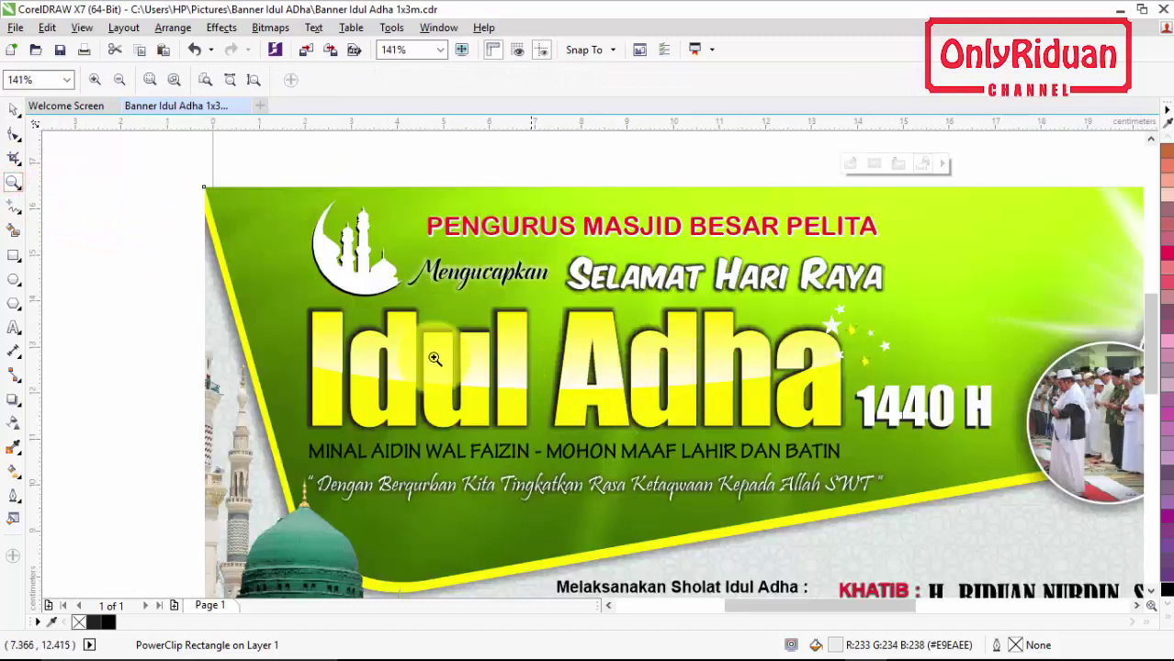
pyautogui.click(14, 112)
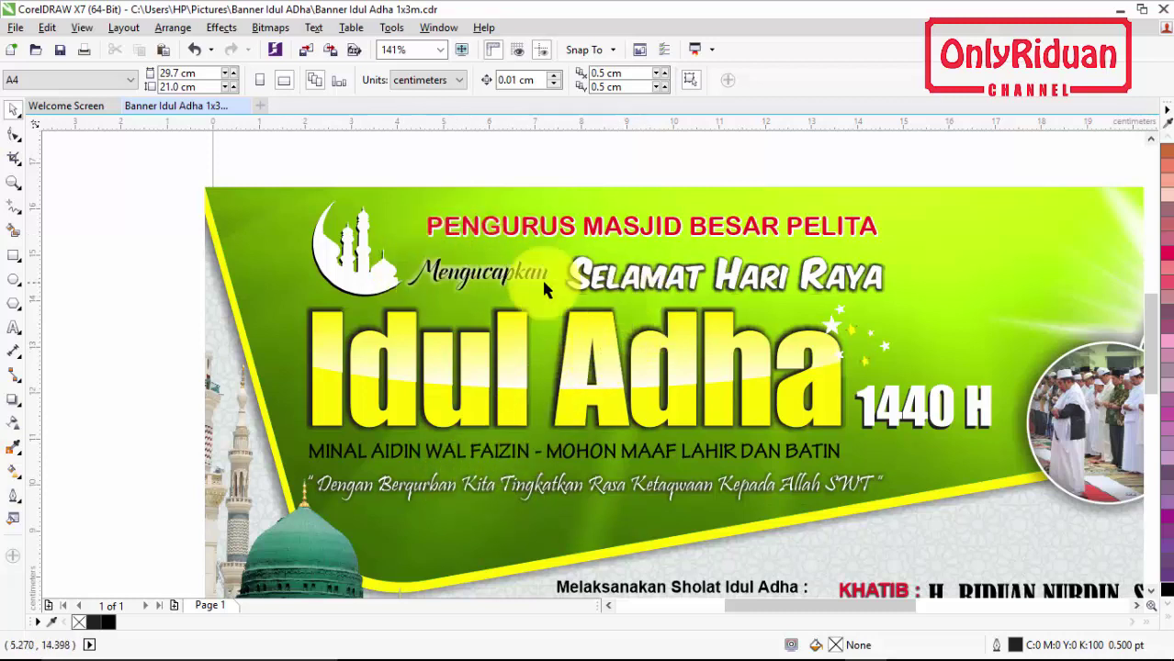
pyautogui.rightClick(932, 222)
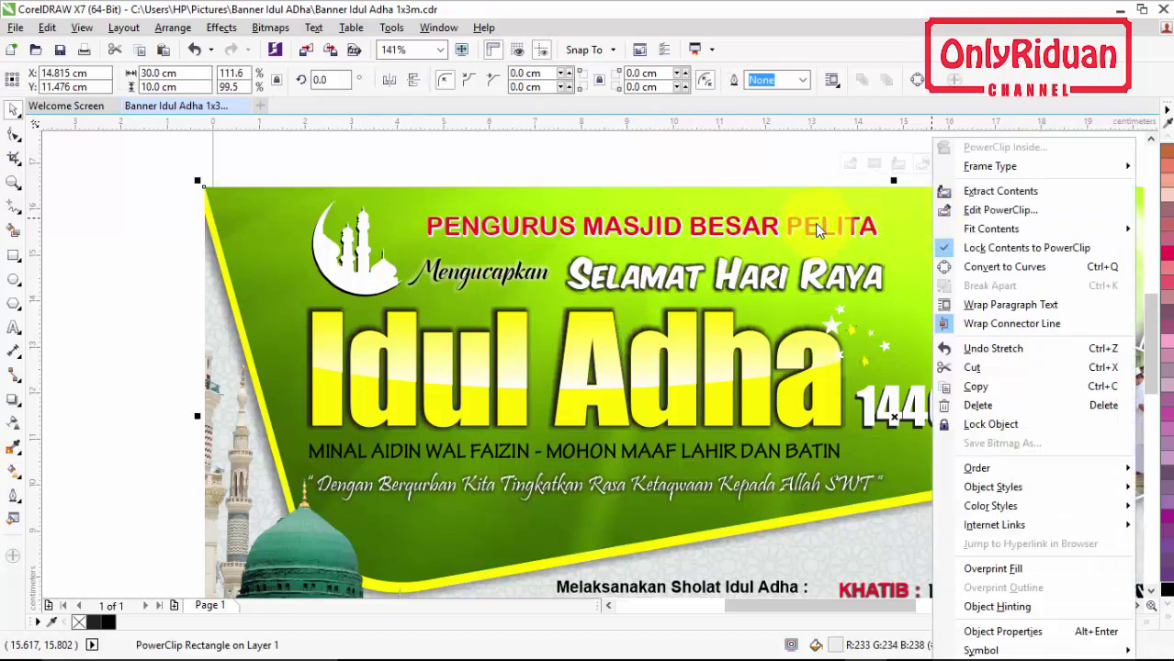
pyautogui.click(821, 165)
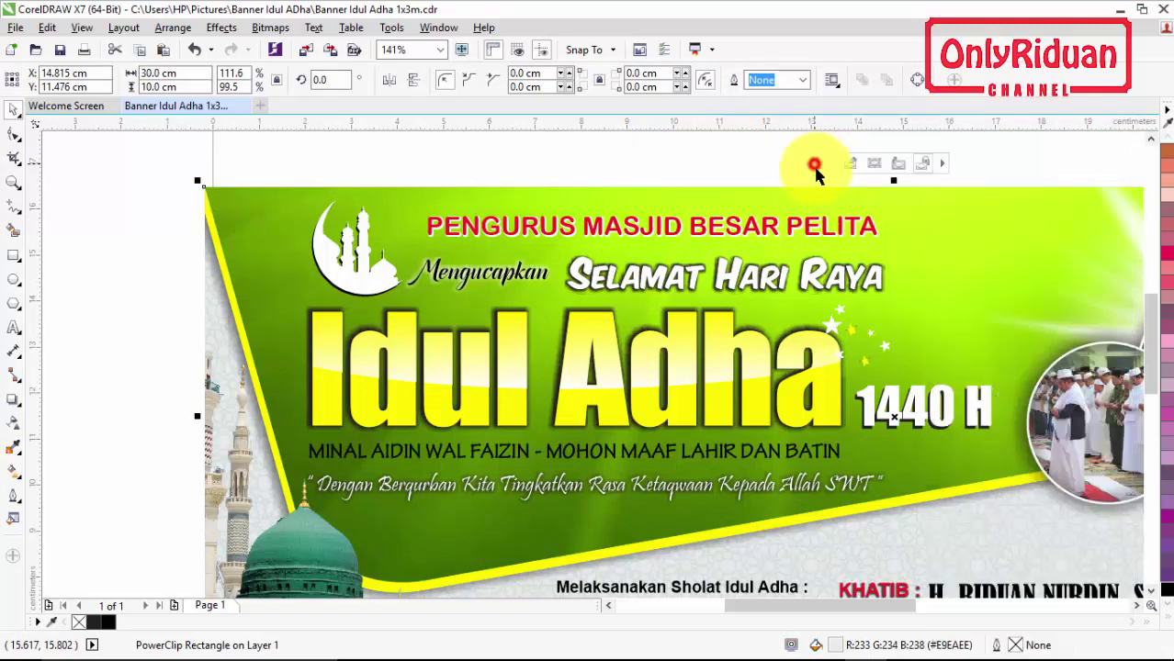
pyautogui.rightClick(930, 228)
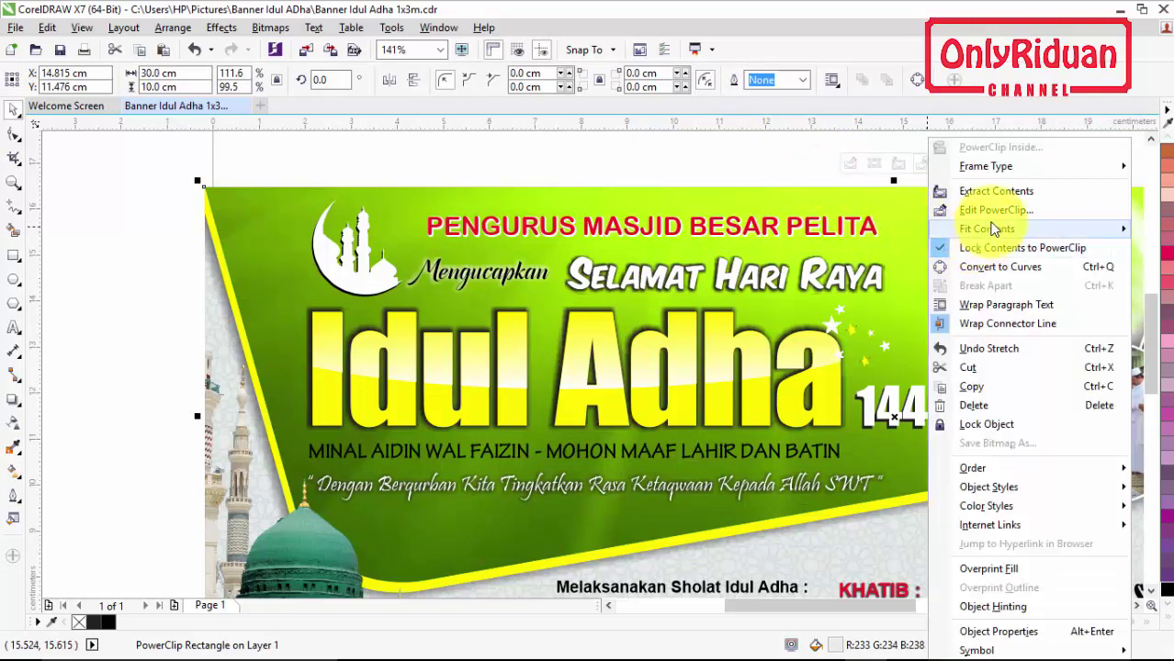
pyautogui.click(990, 204)
pyautogui.scroll(-3, 991, 211)
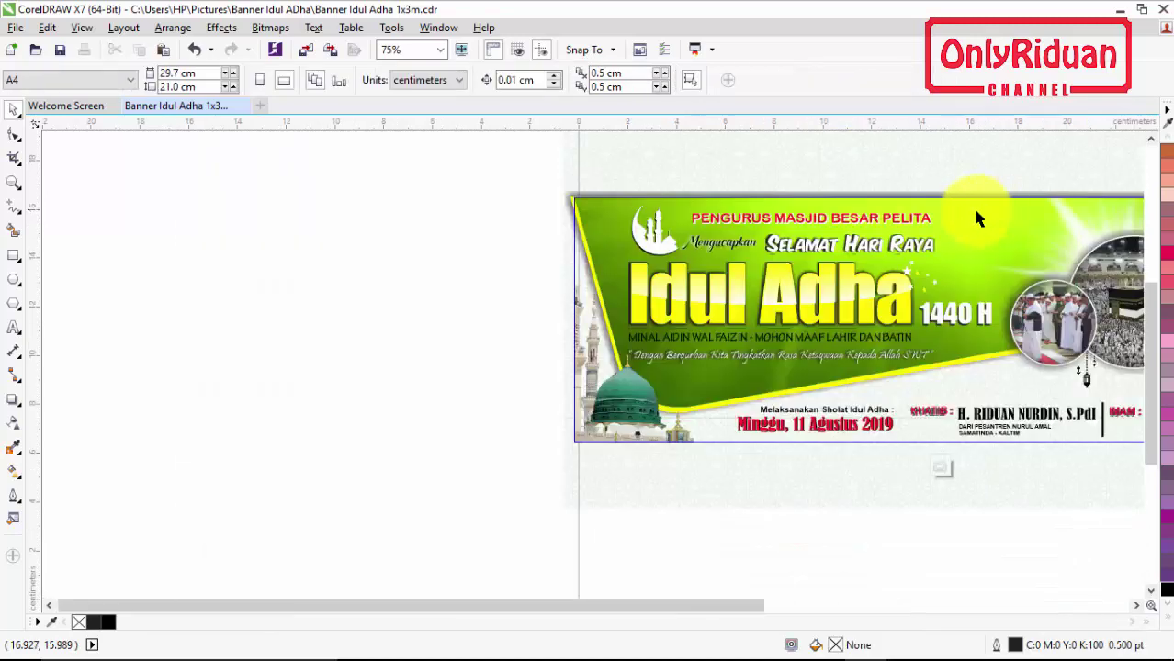
# - Cut the headline text and ornaments out of the PowerClip and paste them onto the page
pyautogui.moveTo(517, 170); pyautogui.dragTo(1012, 367)
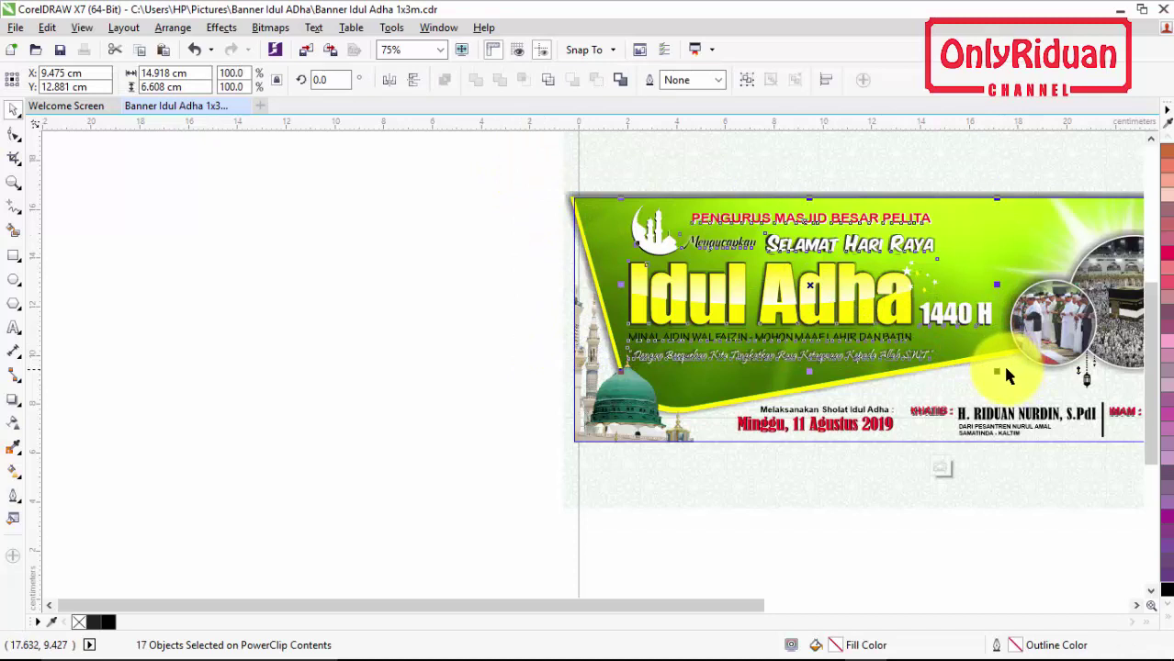
pyautogui.hotkey('ctrl', 'x')
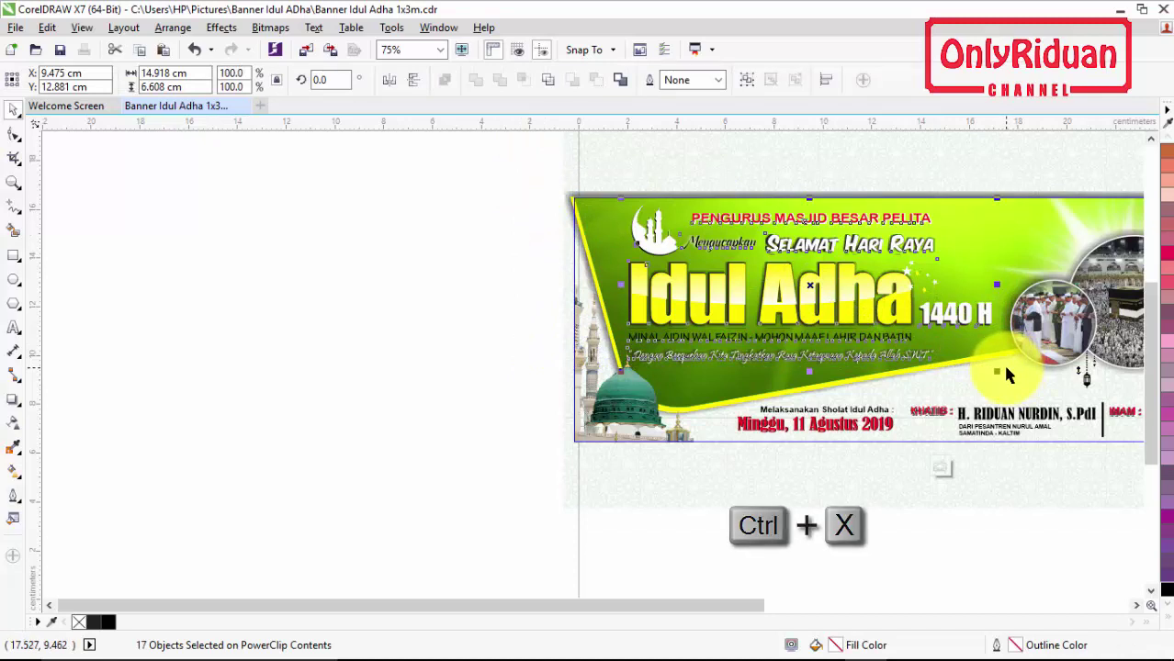
pyautogui.rightClick(819, 261)
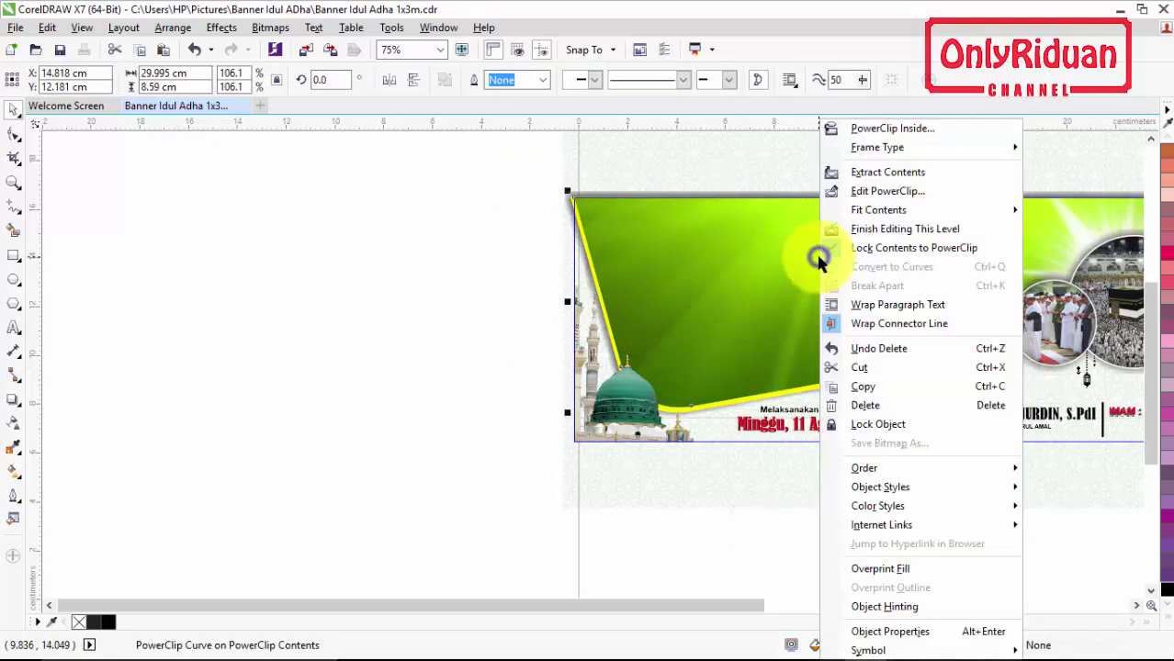
pyautogui.click(863, 229)
pyautogui.hotkey('ctrl', 'v')
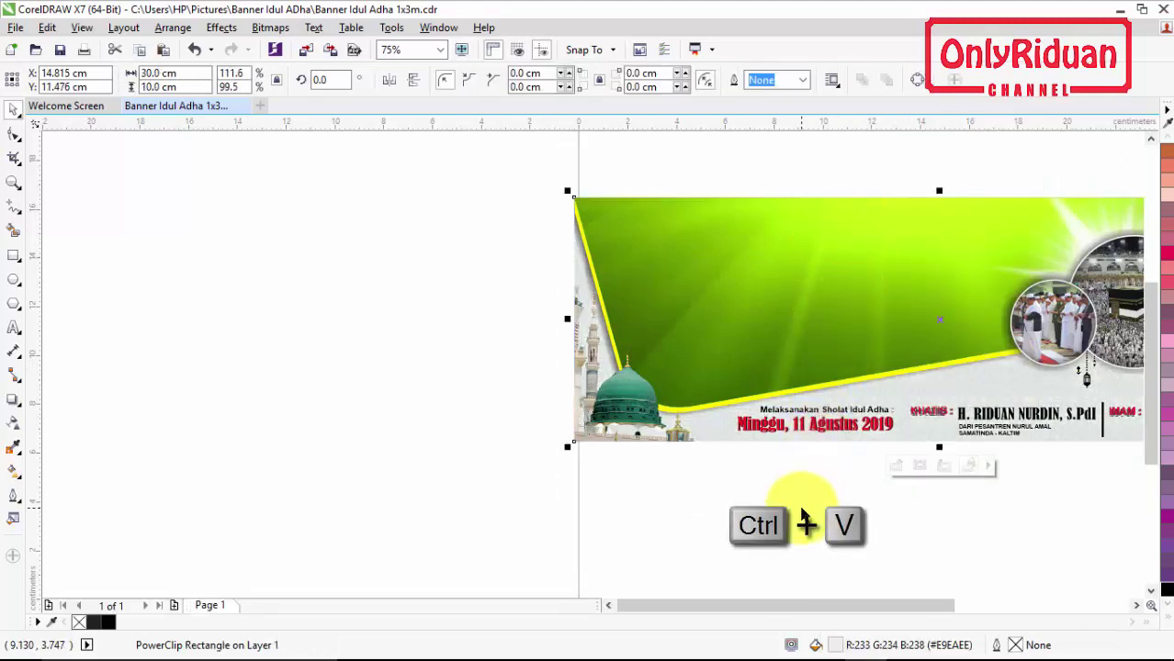
pyautogui.click(441, 287)
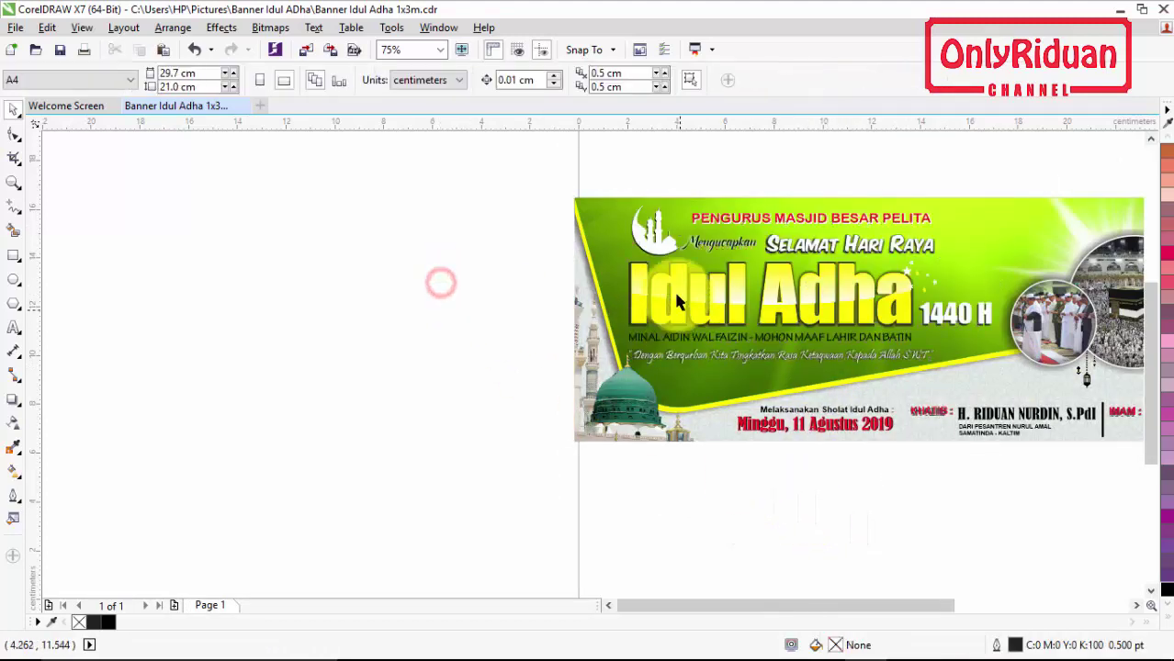
# - Re-enter the banner's PowerClip and shift the green background group right and down
pyautogui.click(1137, 605)
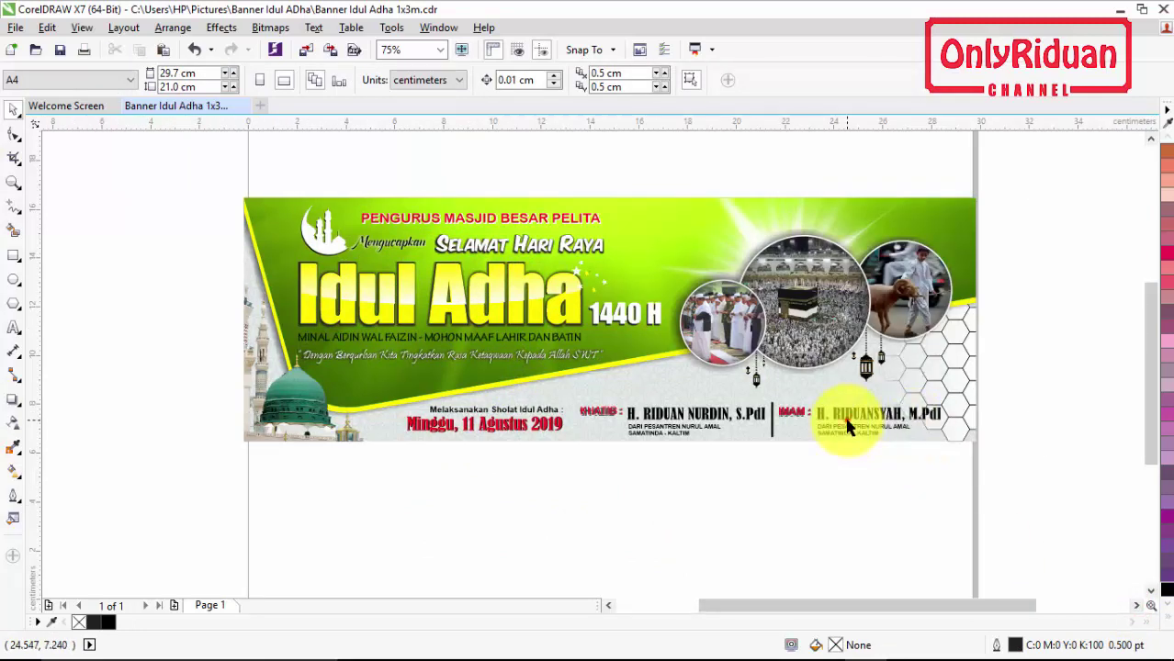
pyautogui.click(815, 425)
pyautogui.rightClick(854, 420)
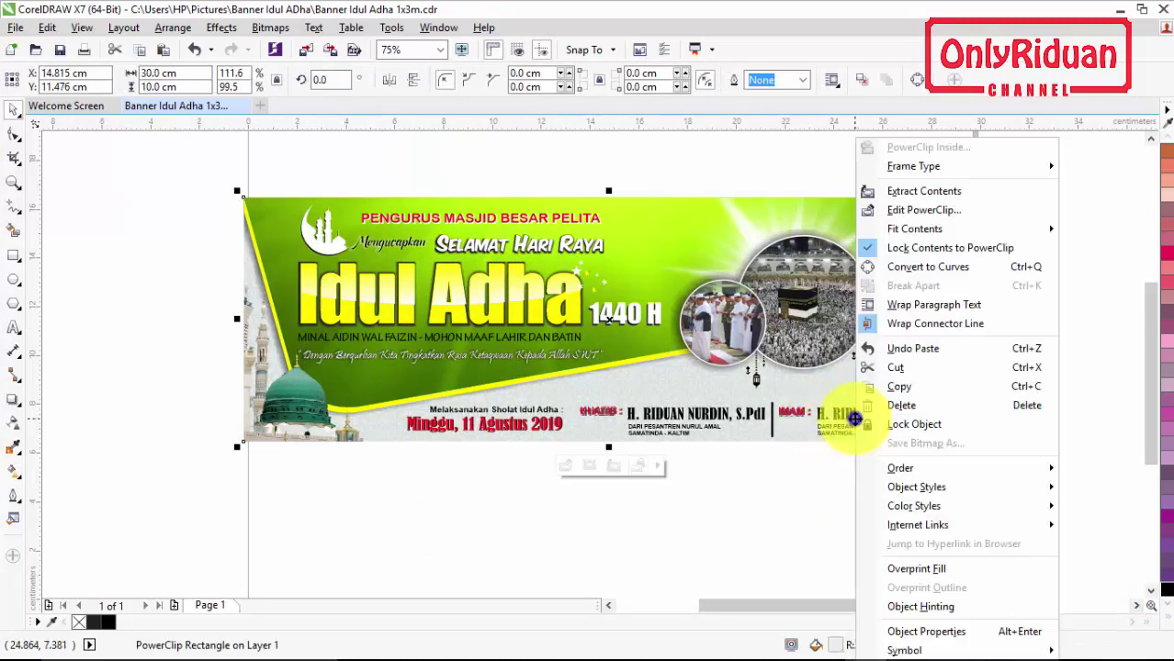
pyautogui.click(914, 214)
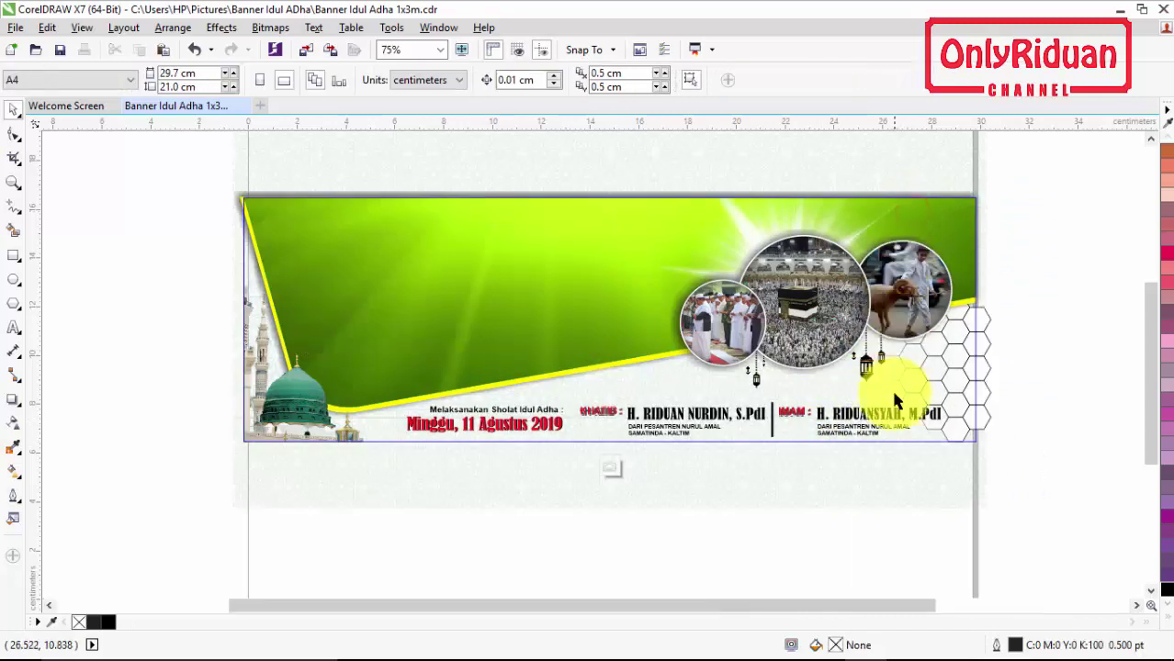
pyautogui.click(955, 496)
pyautogui.click(545, 452)
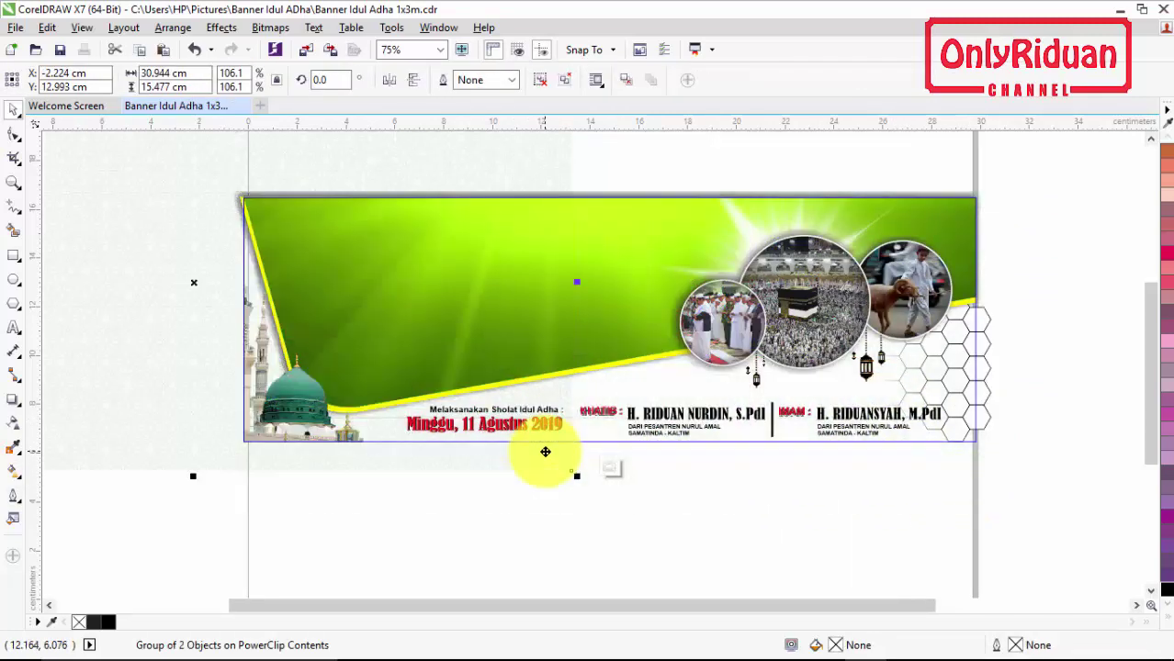
pyautogui.moveTo(545, 452)
pyautogui.mouseDown()
pyautogui.moveTo(1008, 489)
pyautogui.moveTo(398, 400)
pyautogui.mouseUp()
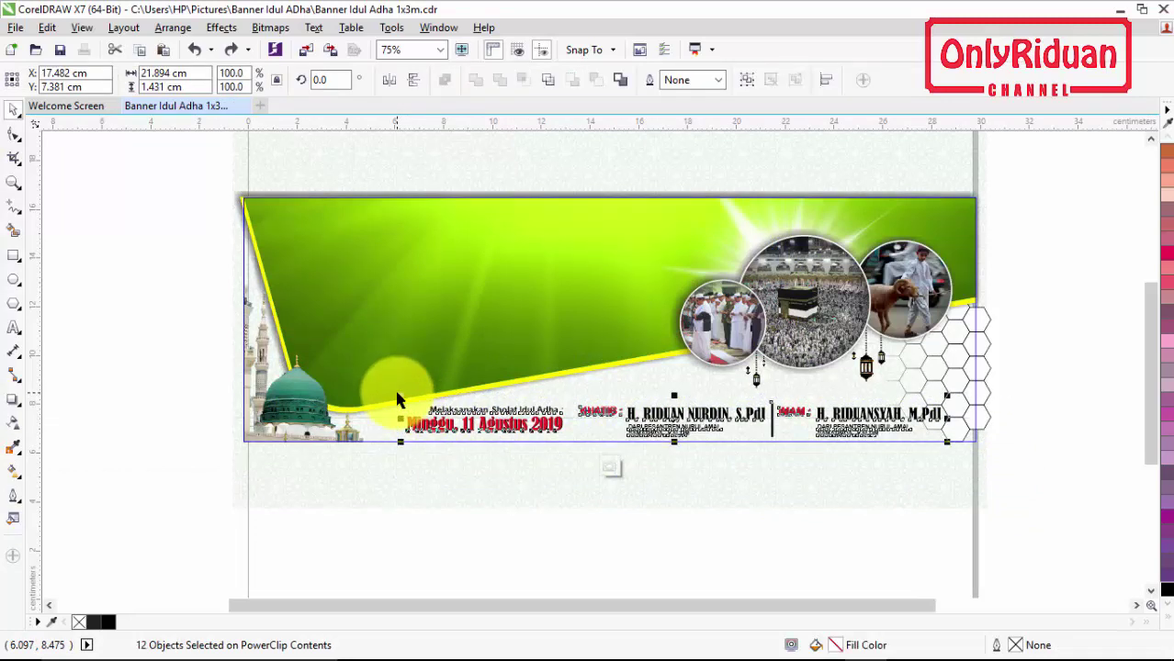
pyautogui.click(1024, 489)
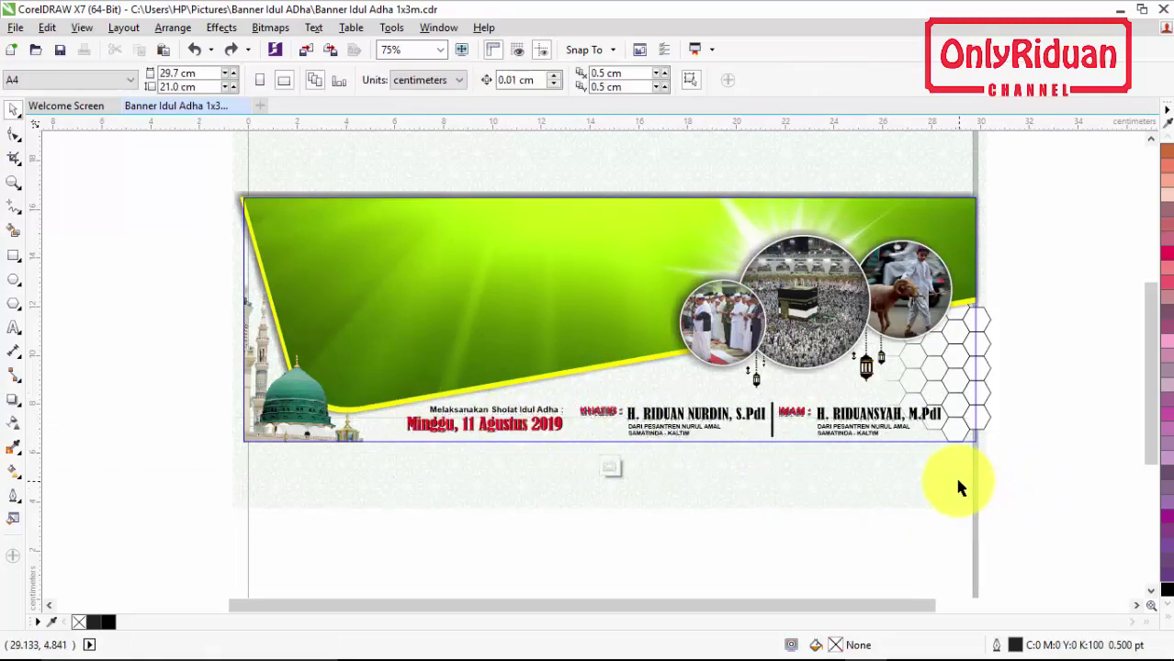
# - Cut the 12 bottom text objects from the clipped background and paste them onto Layer 1
pyautogui.click(951, 487)
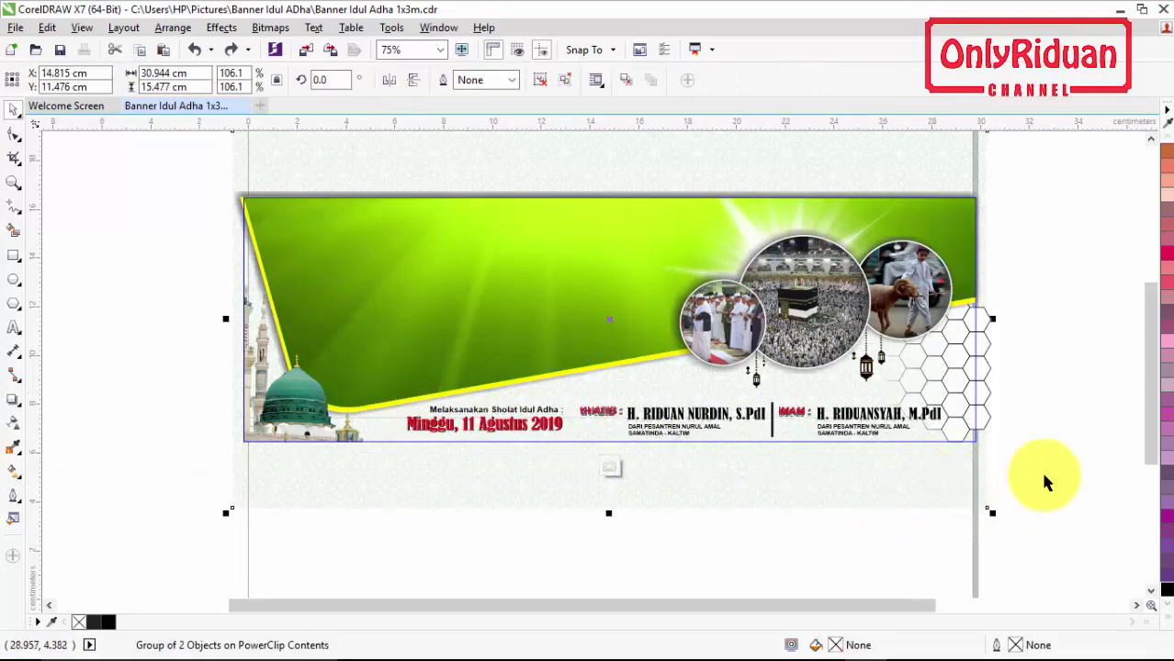
pyautogui.moveTo(1040, 478); pyautogui.dragTo(875, 466)
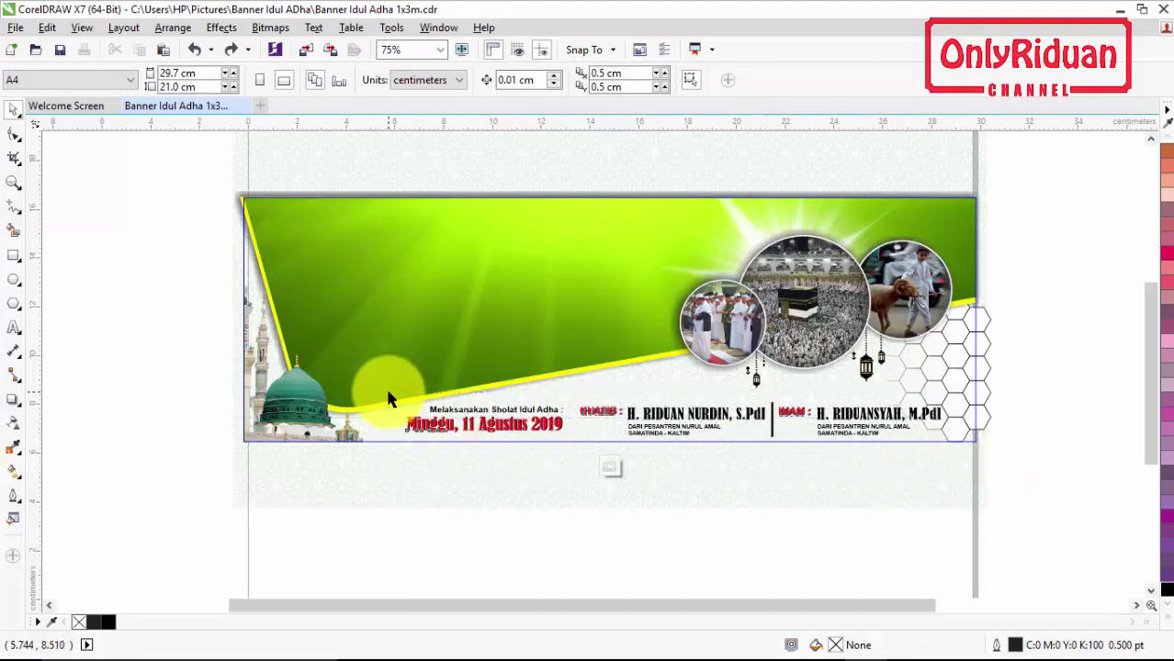
pyautogui.moveTo(388, 400); pyautogui.dragTo(389, 400)
pyautogui.hotkey('ctrl', 'x')
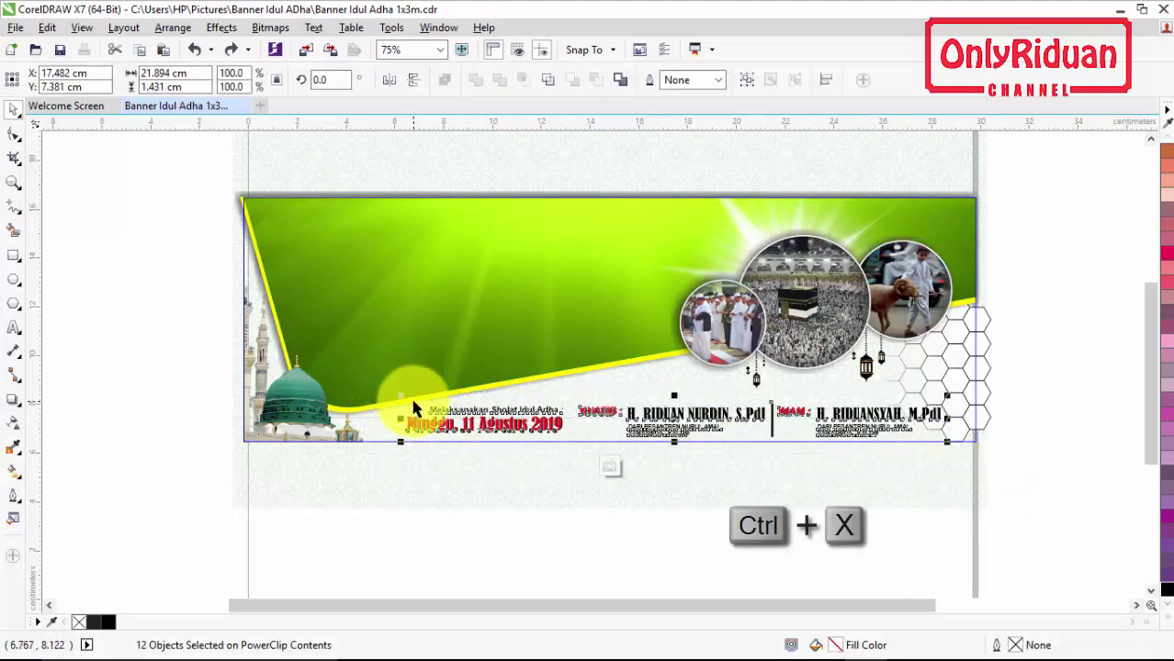
pyautogui.rightClick(598, 348)
pyautogui.click(680, 230)
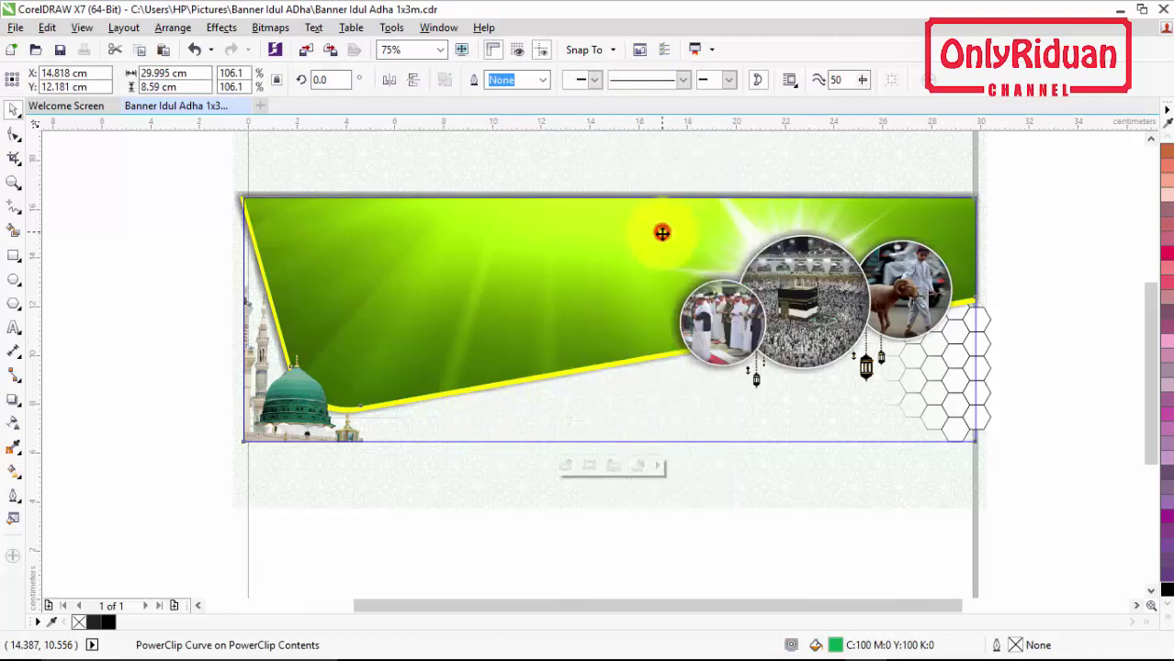
pyautogui.hotkey('ctrl', 'v')
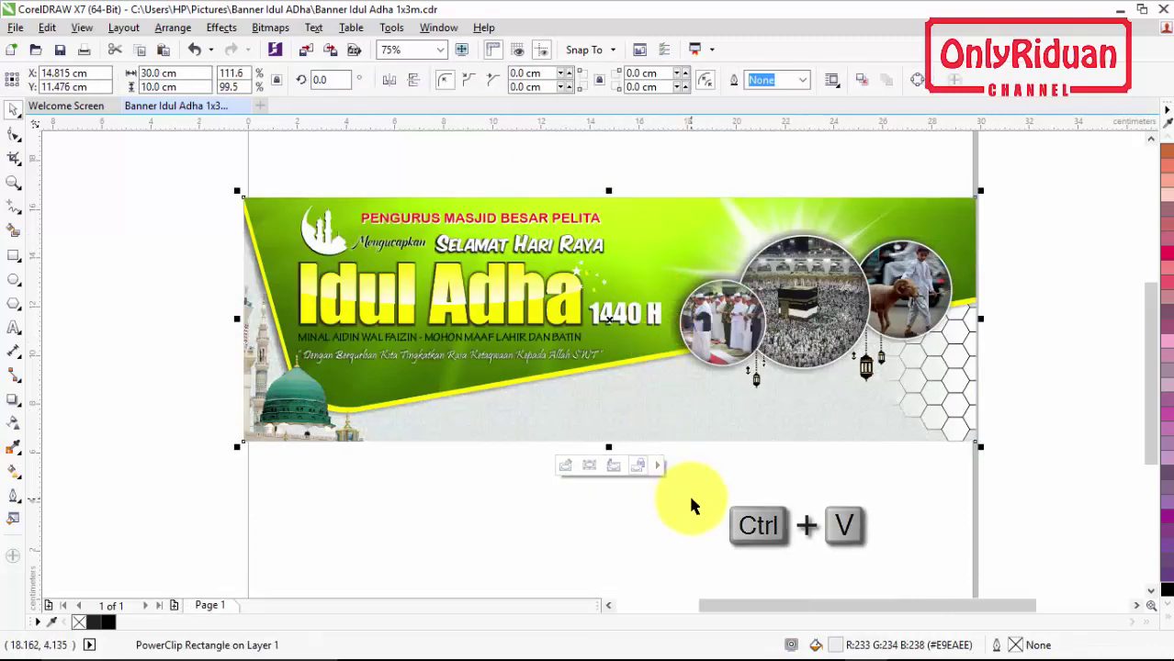
pyautogui.click(1036, 391)
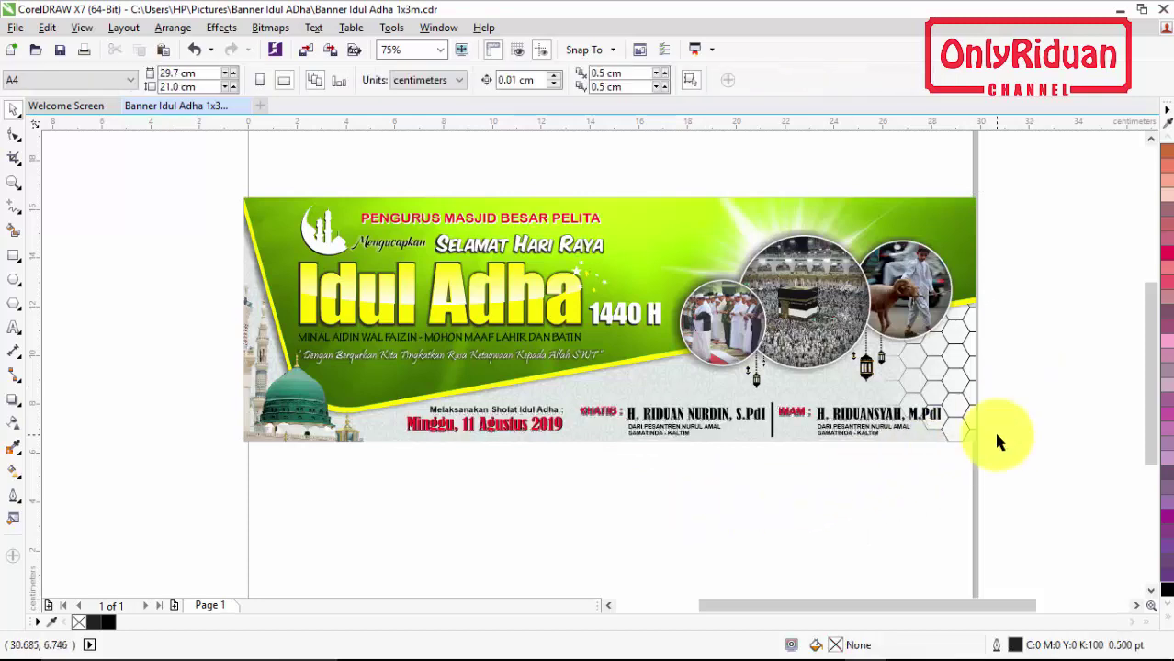
pyautogui.click(13, 181)
pyautogui.moveTo(999, 465); pyautogui.dragTo(562, 393)
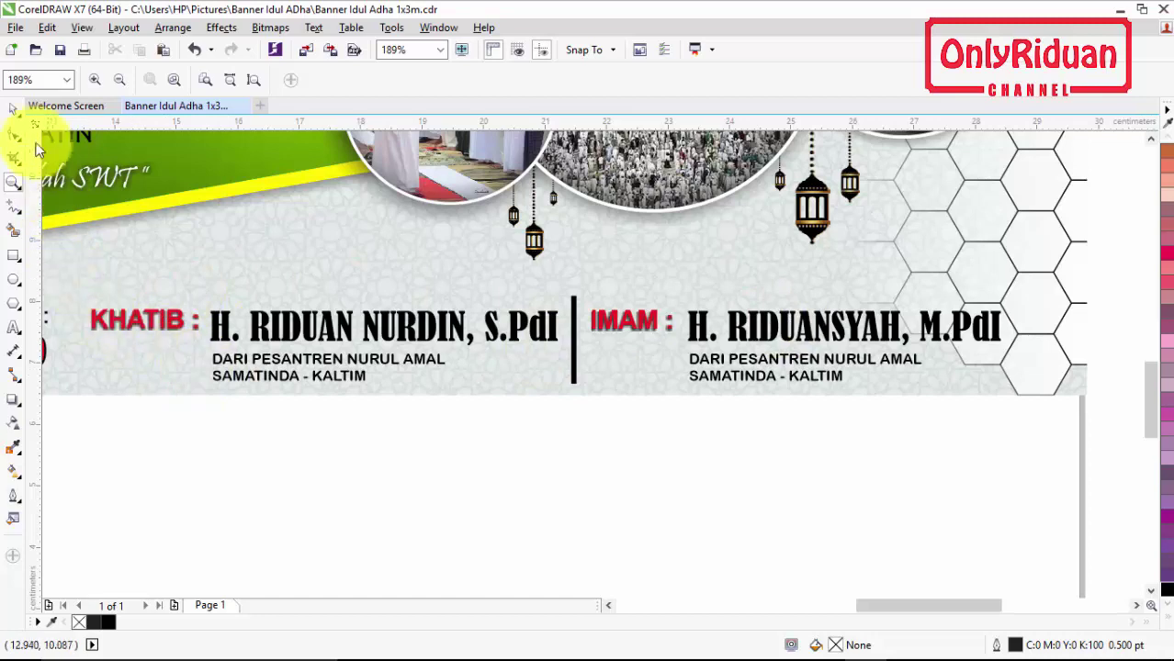
pyautogui.click(14, 109)
pyautogui.click(302, 331)
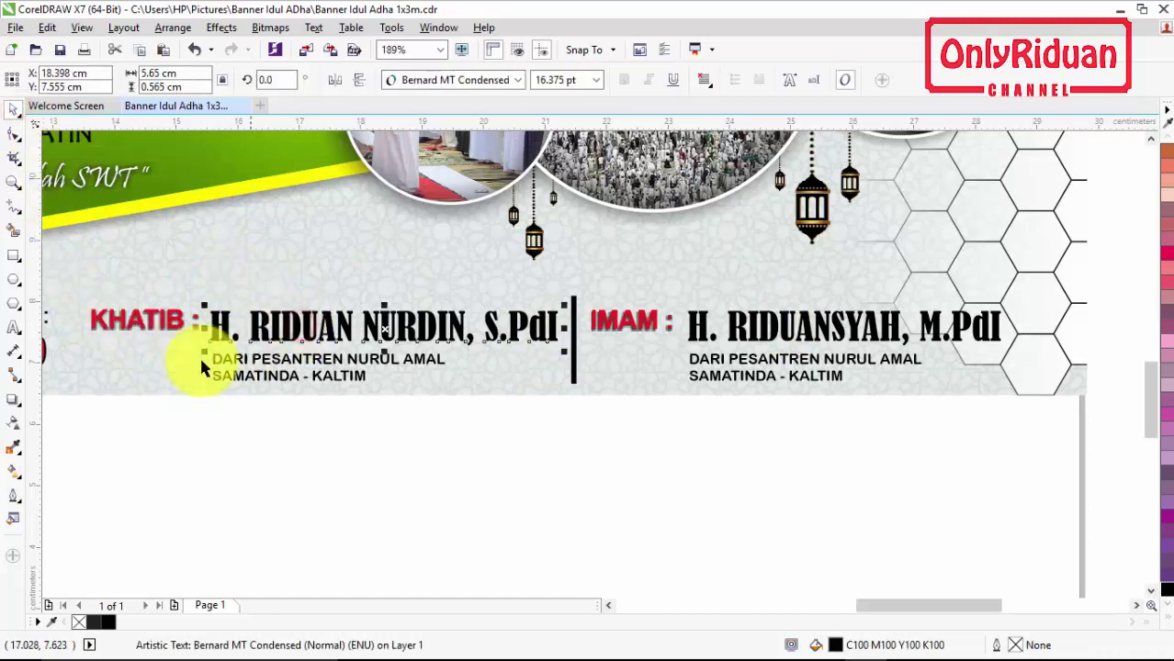
pyautogui.click(13, 328)
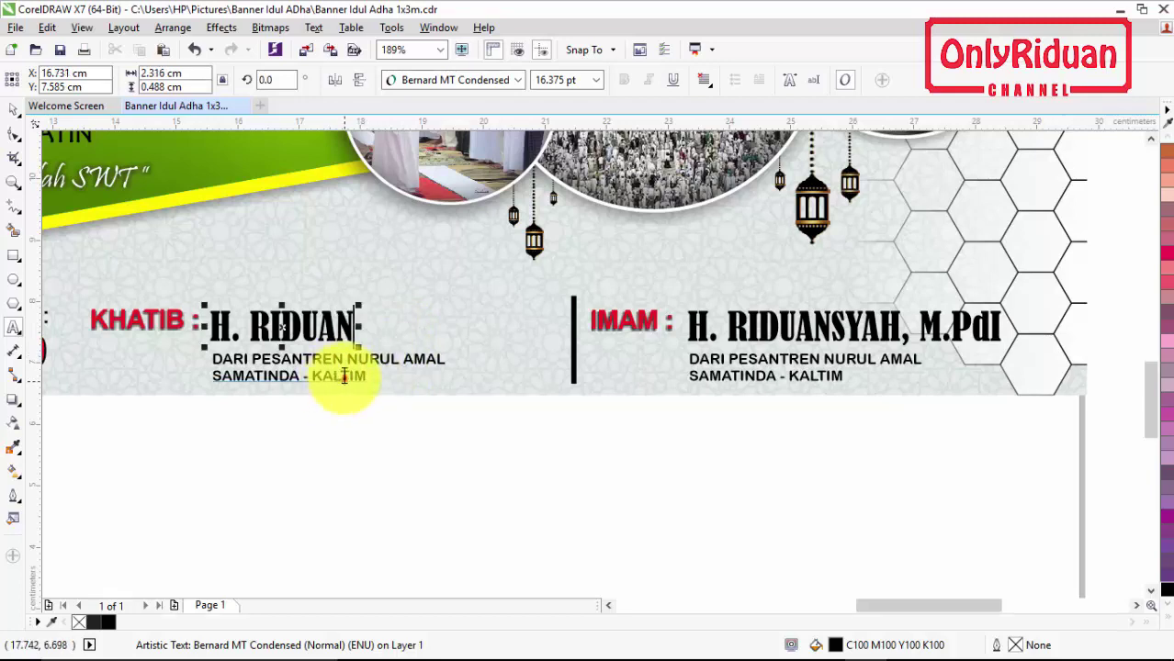
pyautogui.click(342, 377)
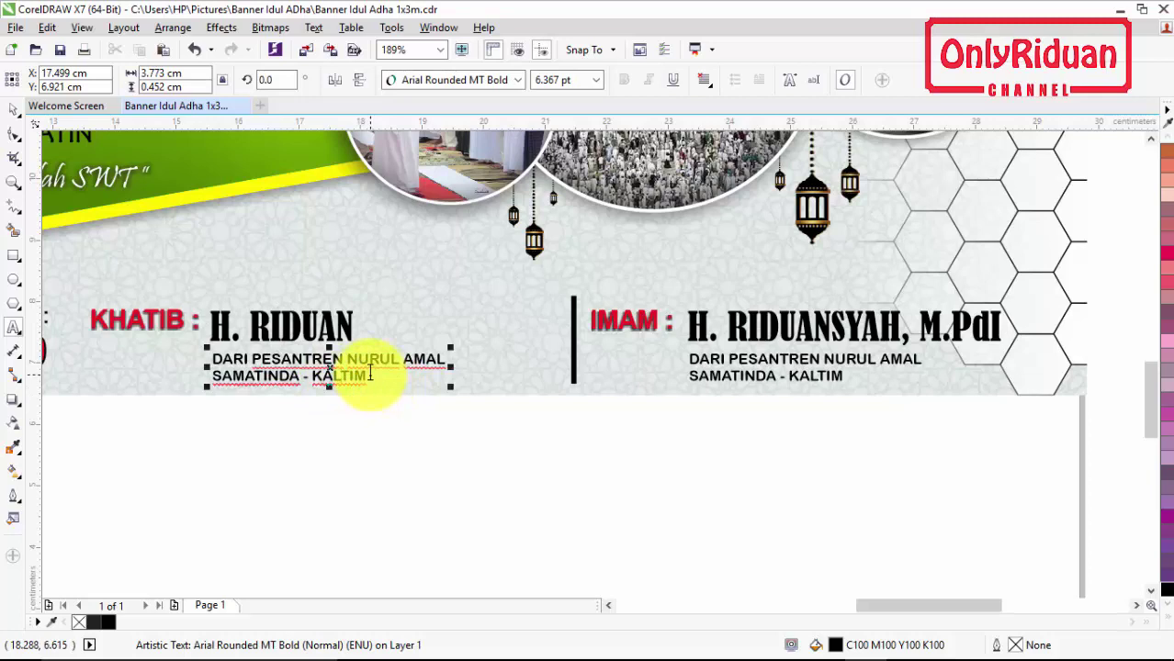
pyautogui.click(740, 361)
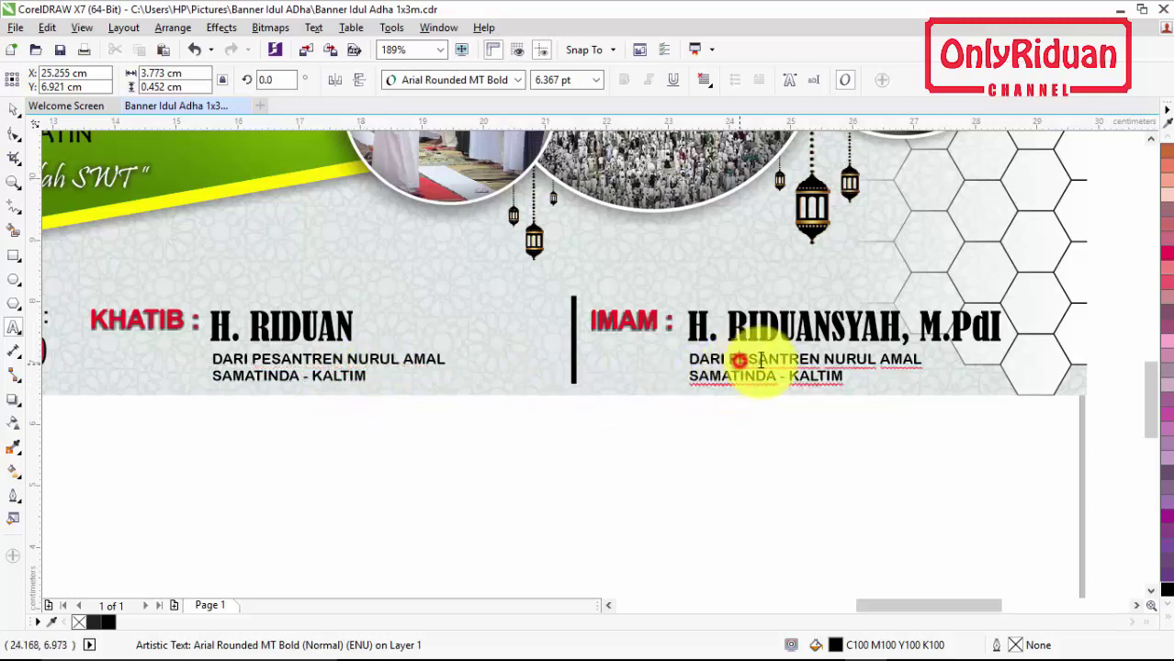
pyautogui.click(754, 324)
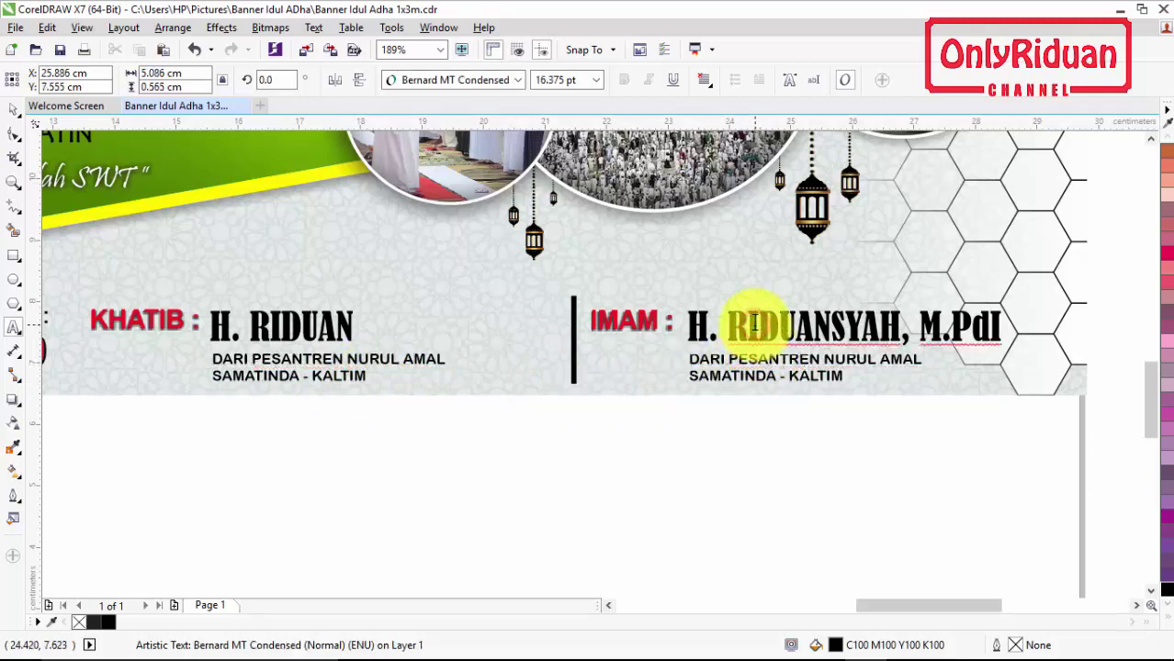
pyautogui.hotkey('ctrl', 'z')
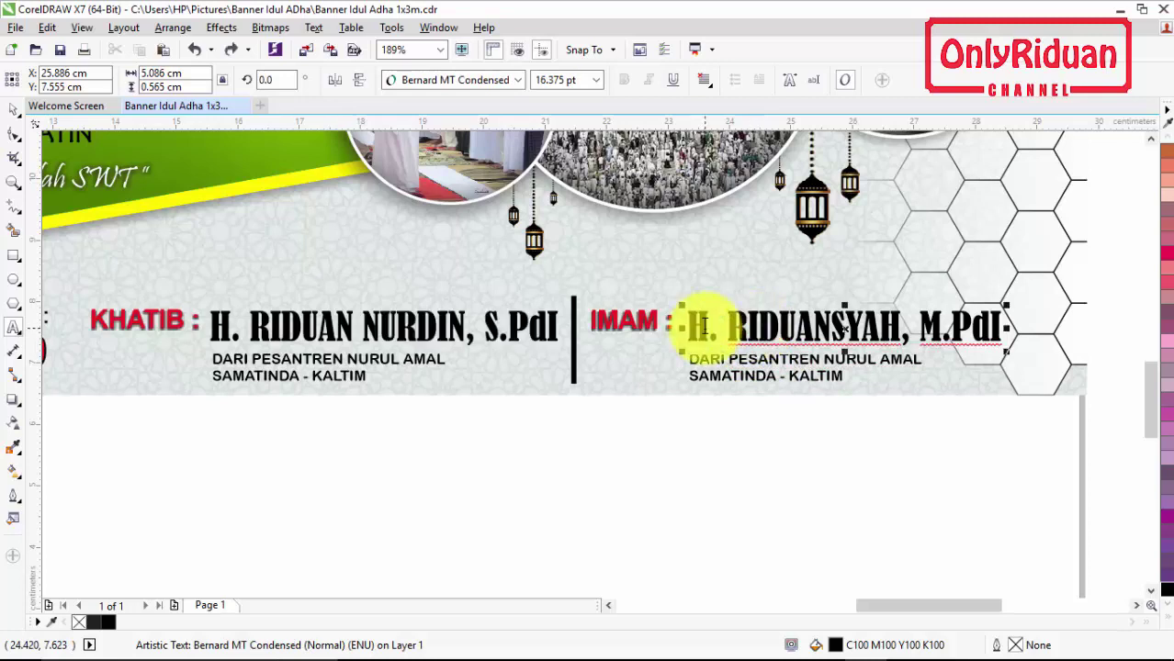
pyautogui.scroll(-3, 484, 367)
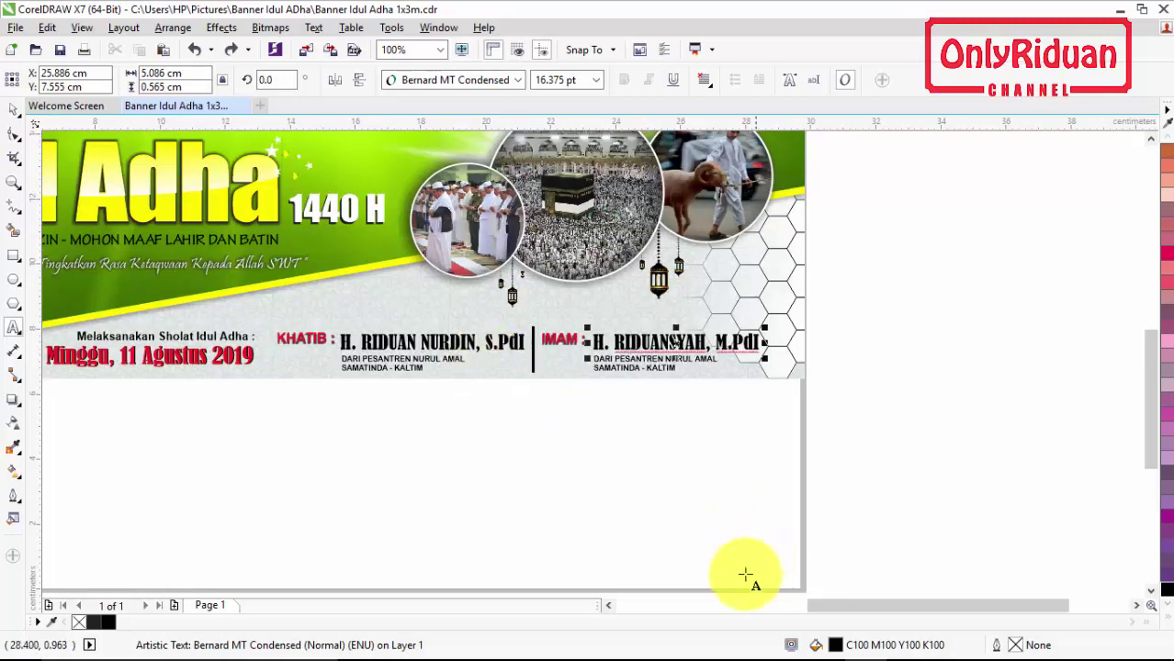
pyautogui.click(611, 605)
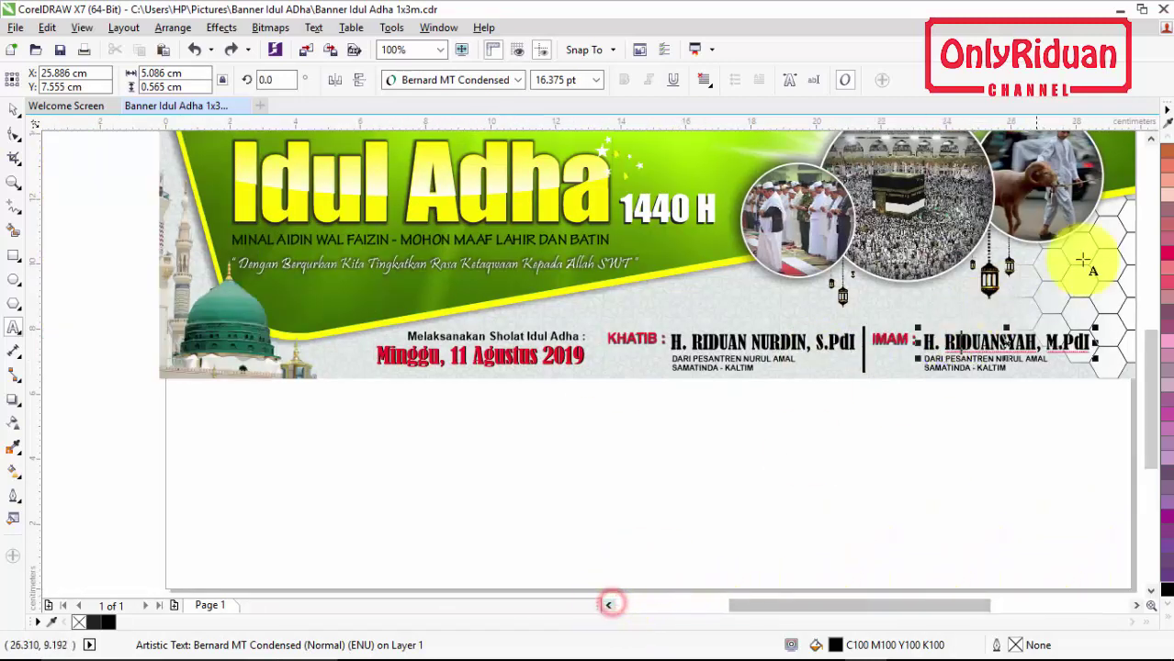
pyautogui.click(1150, 139)
pyautogui.click(1150, 140)
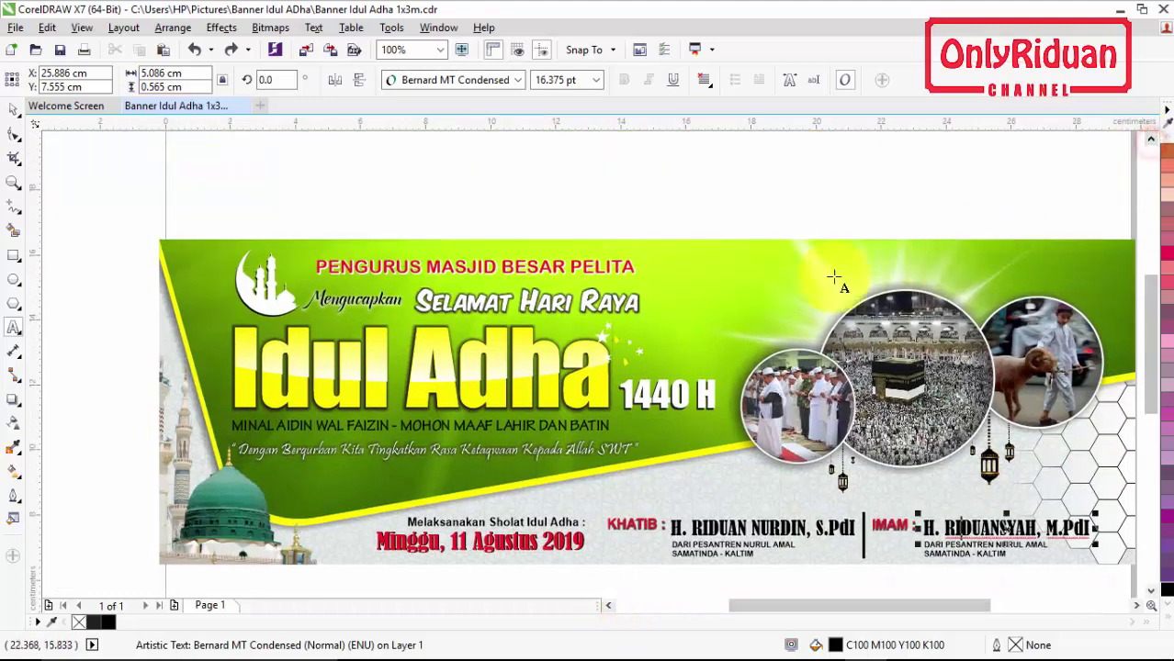
pyautogui.press('space')
pyautogui.click(356, 395)
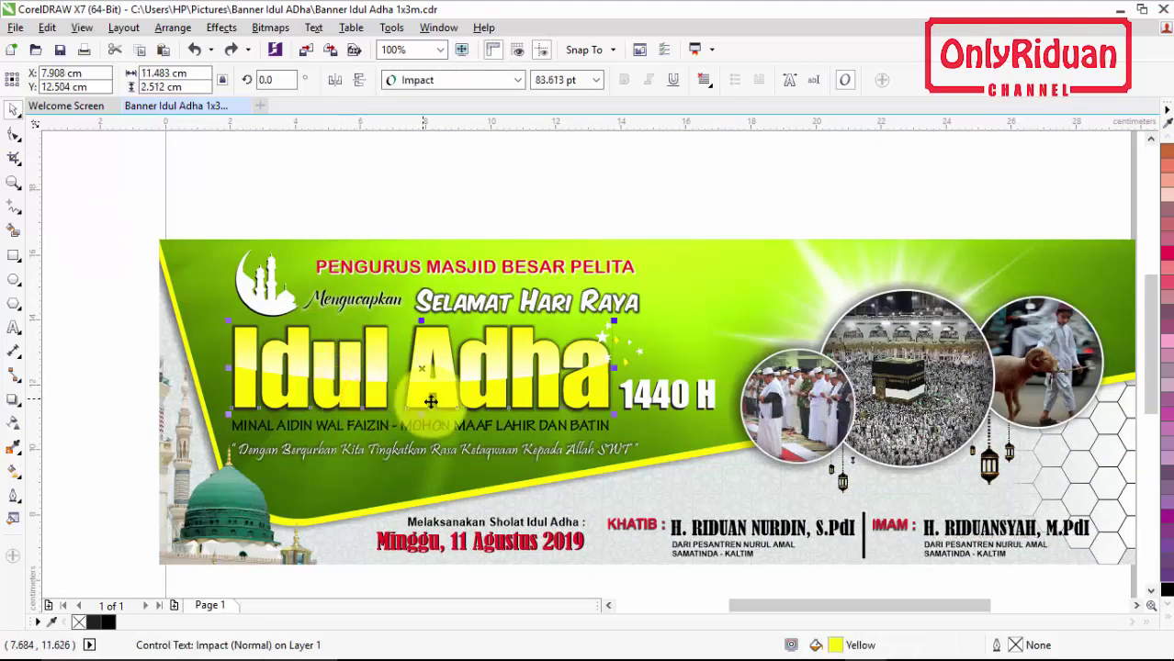
pyautogui.scroll(2, 433, 418)
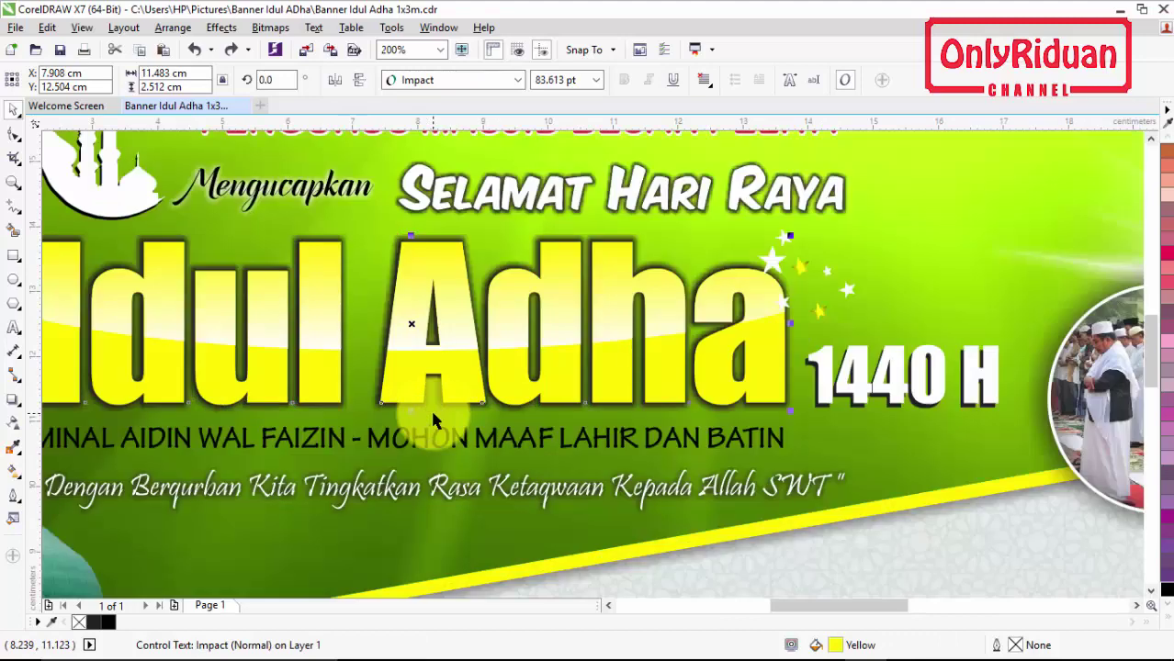
pyautogui.scroll(-2, 436, 420)
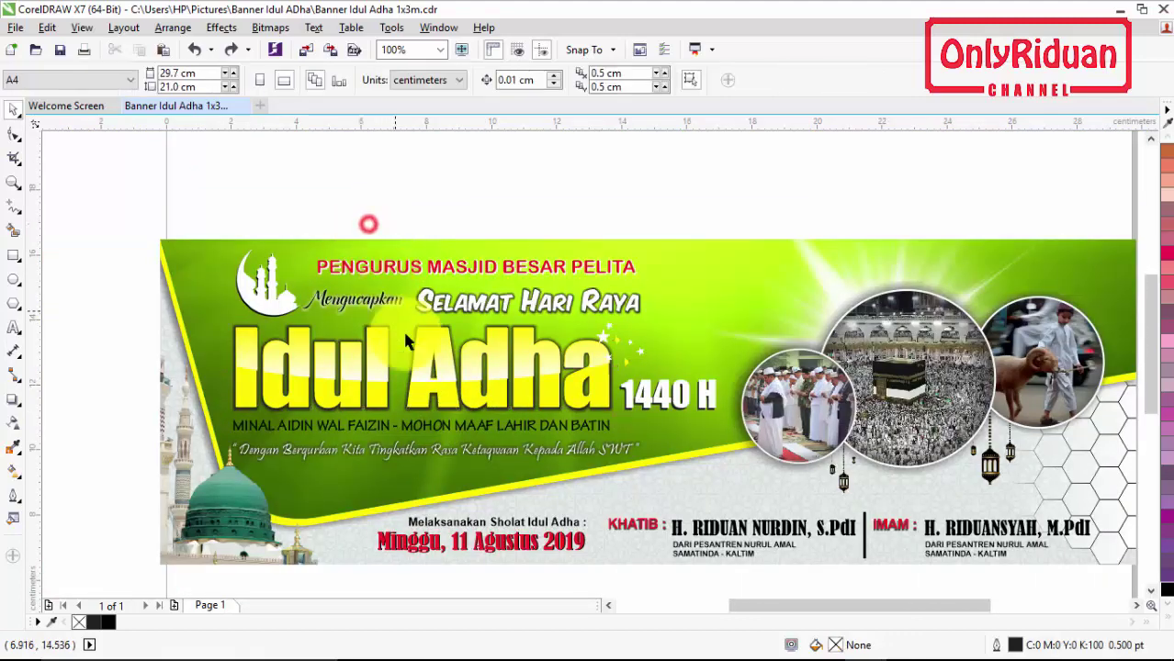
pyautogui.click(427, 358)
pyautogui.click(428, 356)
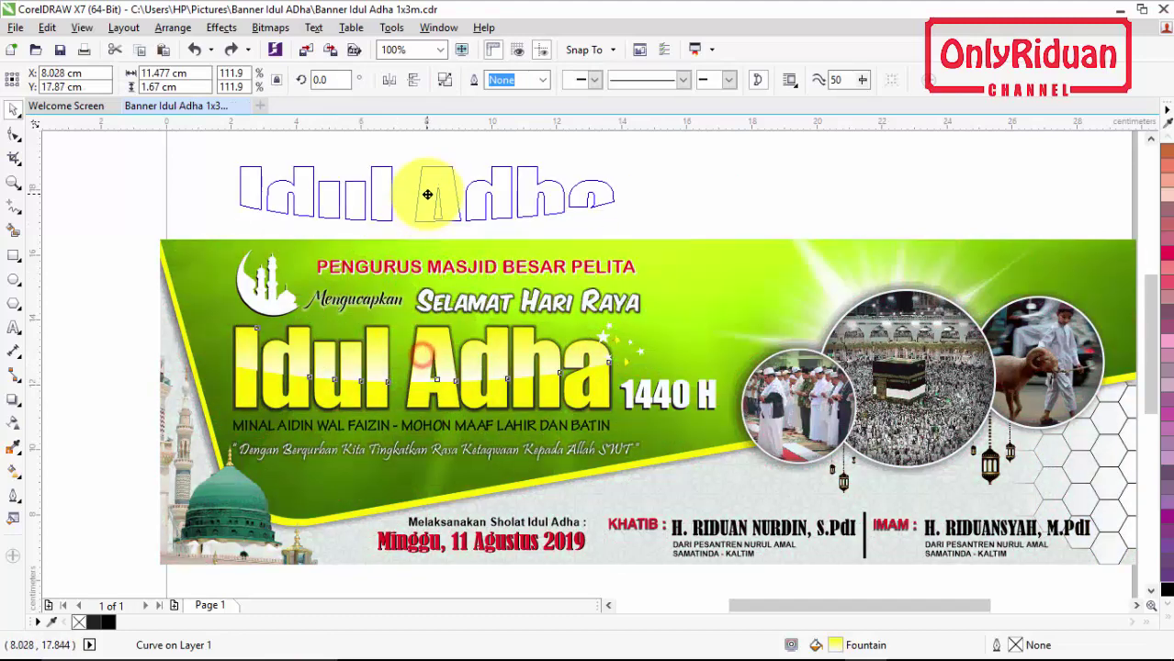
pyautogui.moveTo(422, 356); pyautogui.dragTo(425, 195)
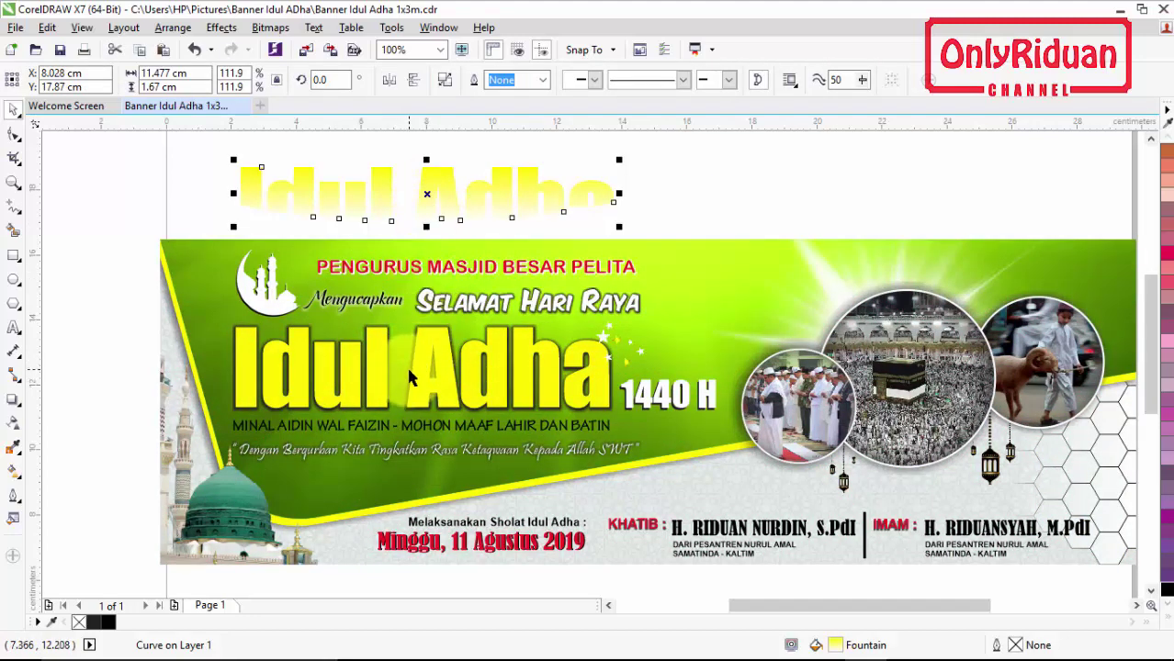
pyautogui.click(434, 372)
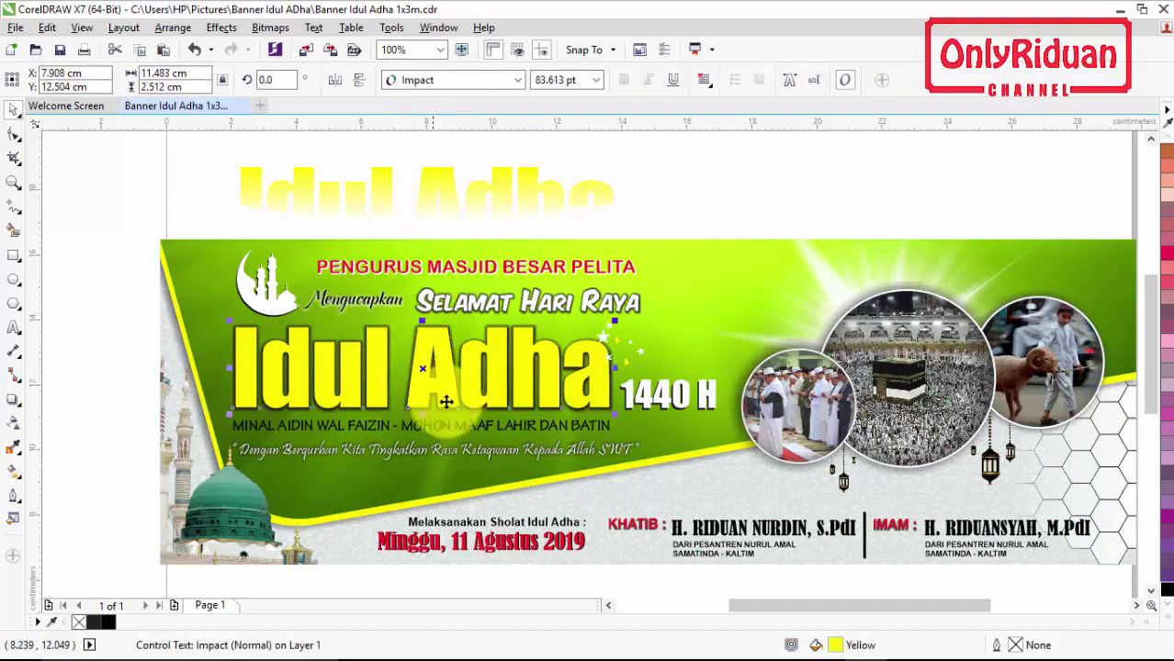
pyautogui.click(549, 305)
pyautogui.click(502, 428)
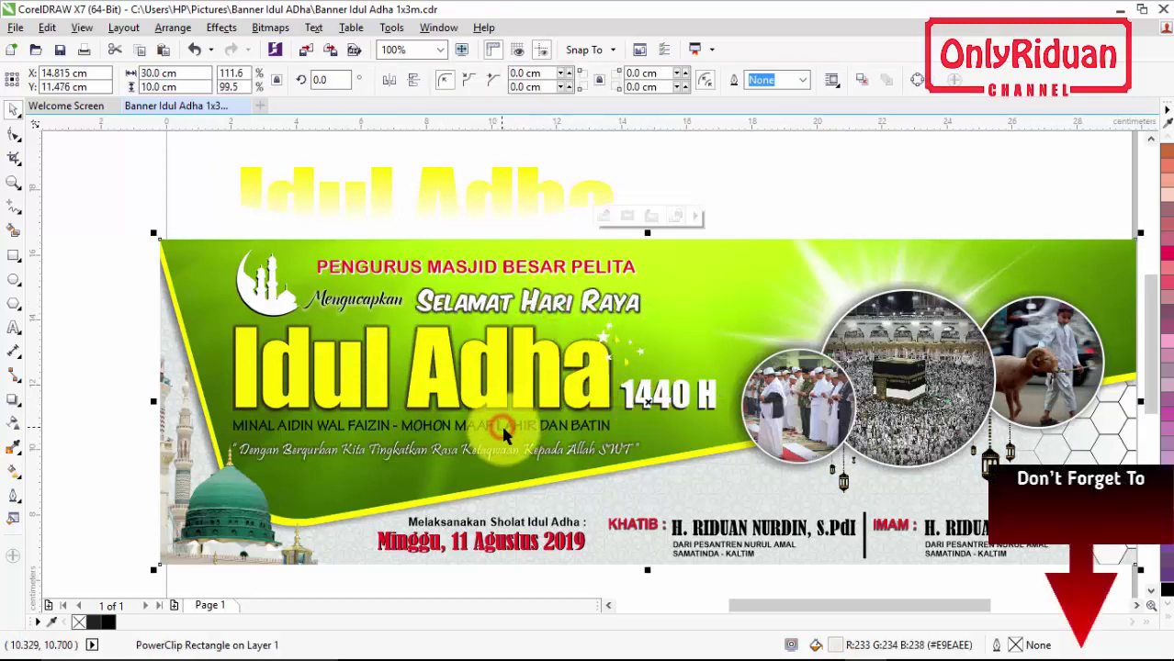
pyautogui.click(515, 420)
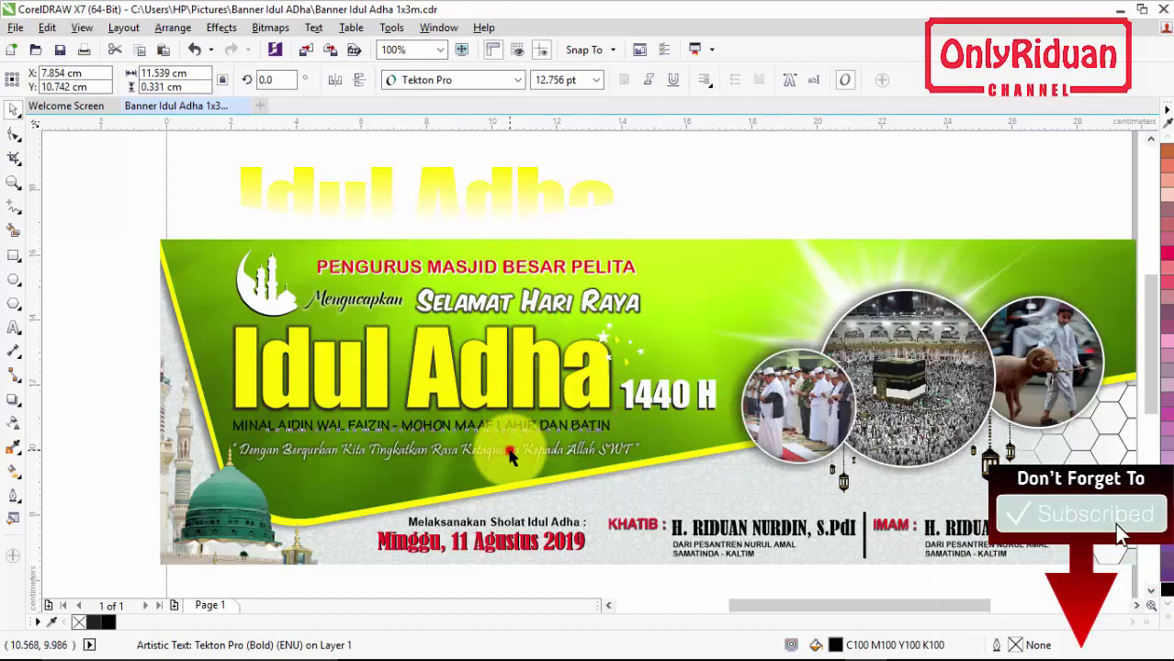
pyautogui.click(512, 457)
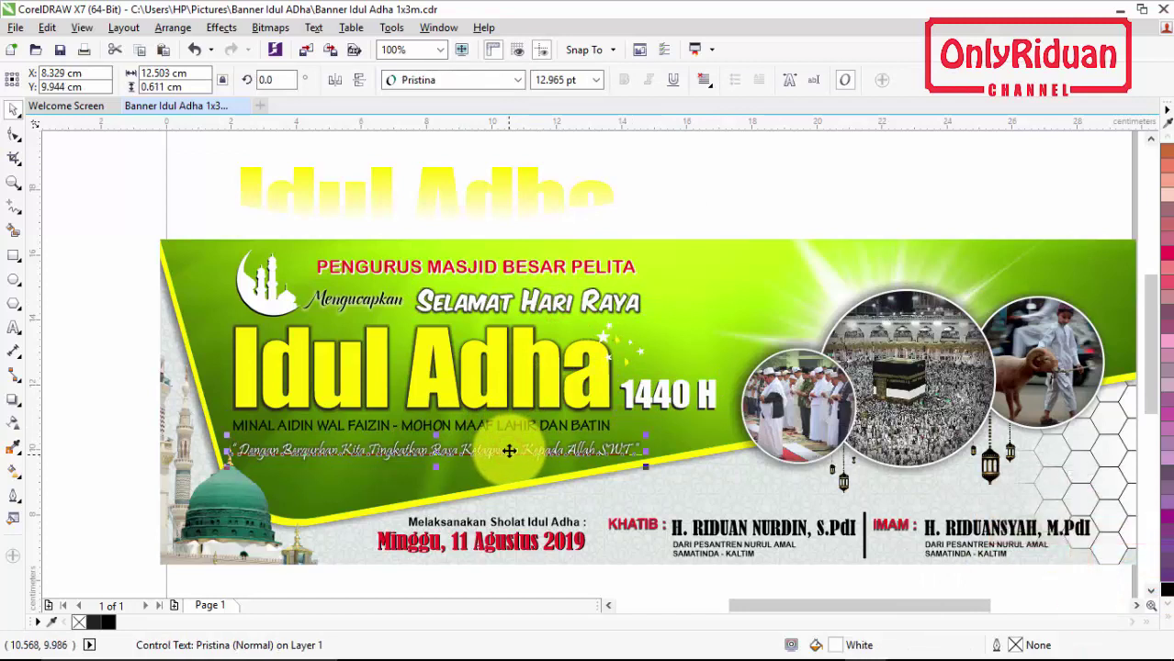
pyautogui.click(509, 447)
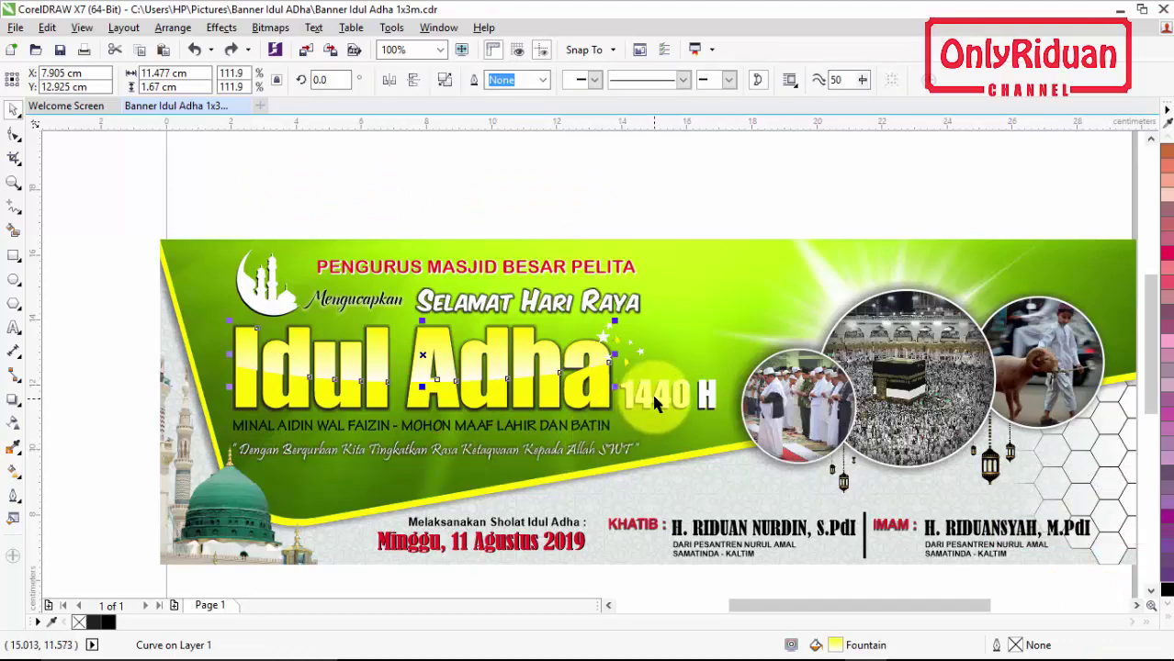
pyautogui.click(645, 393)
pyautogui.moveTo(646, 393); pyautogui.dragTo(687, 374)
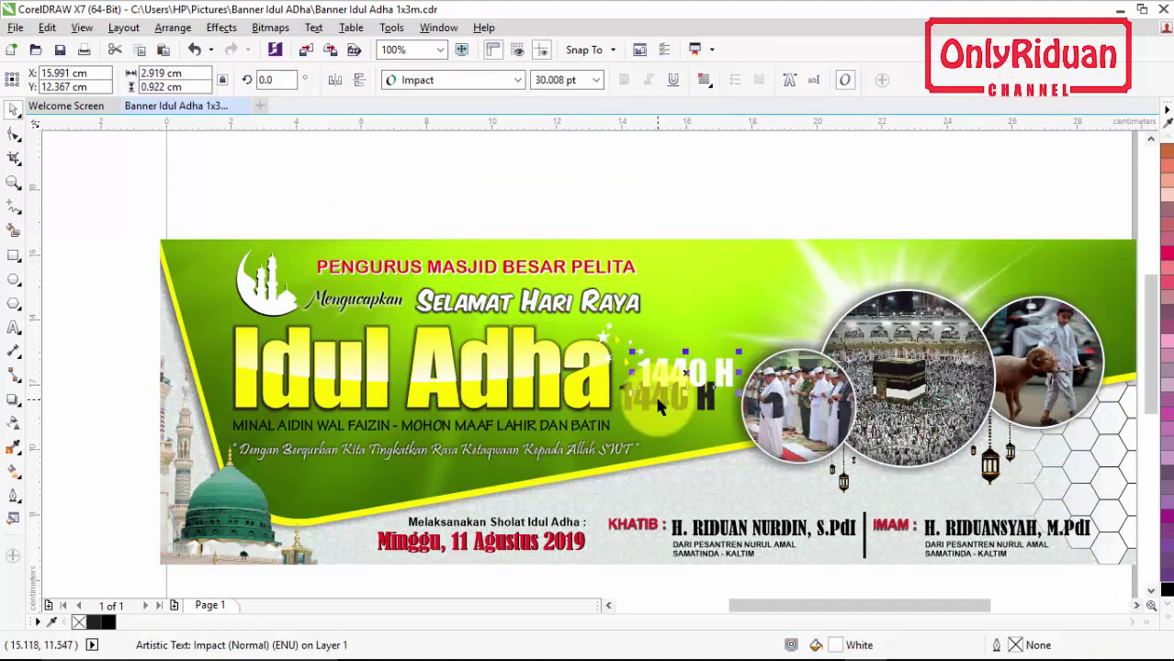
pyautogui.scroll(3, 658, 407)
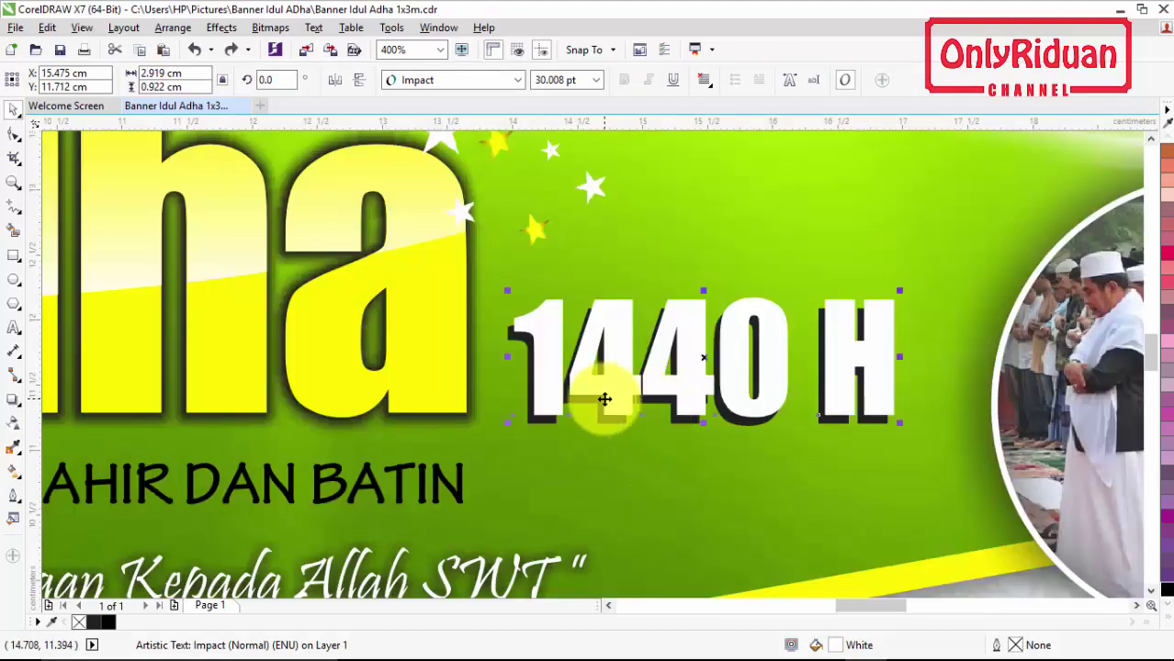
pyautogui.scroll(-2, 605, 400)
pyautogui.scroll(-1, 598, 393)
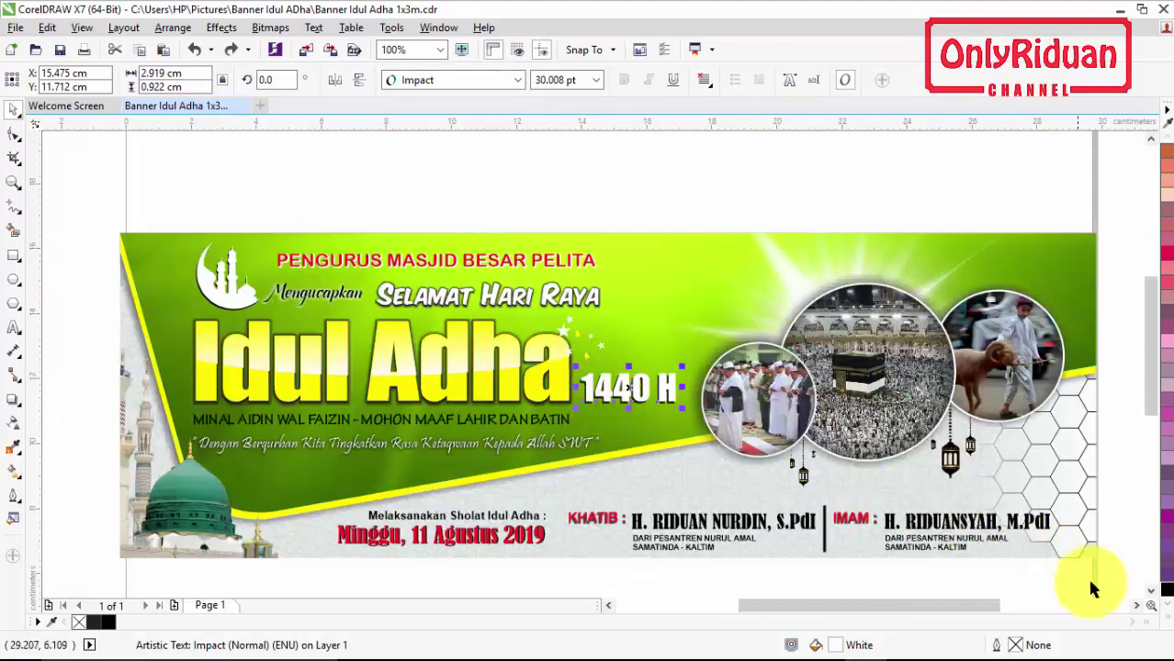
pyautogui.click(1137, 605)
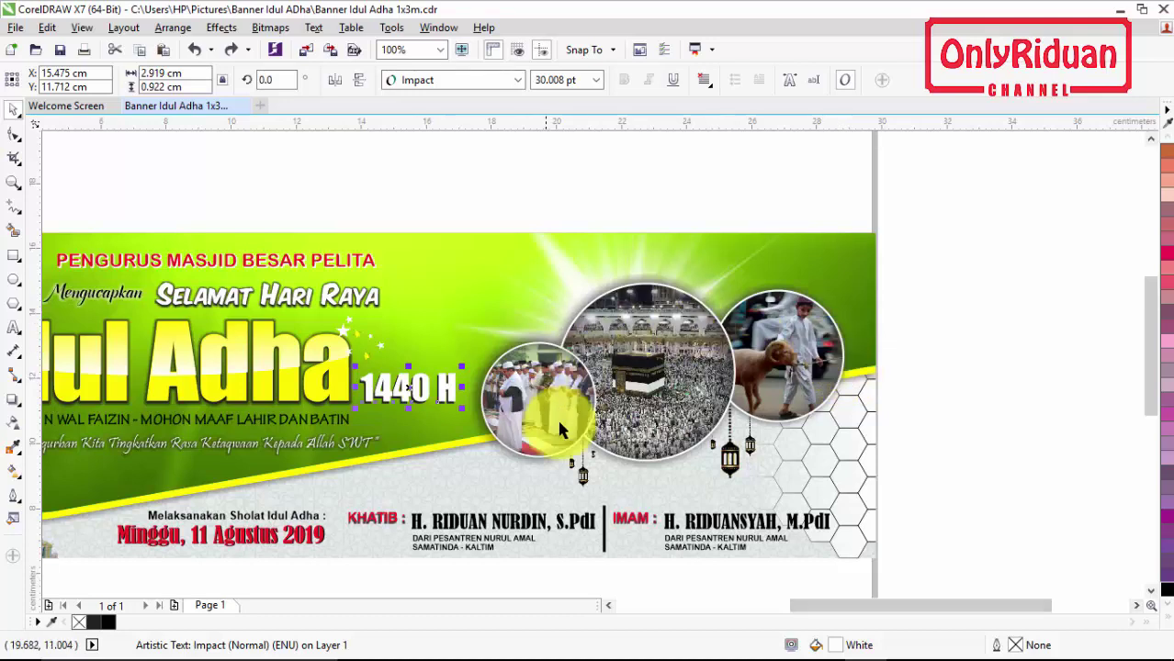
# - Inside the background PowerClip, cut the prayer, Kaaba and goat photo circles
pyautogui.click(625, 397)
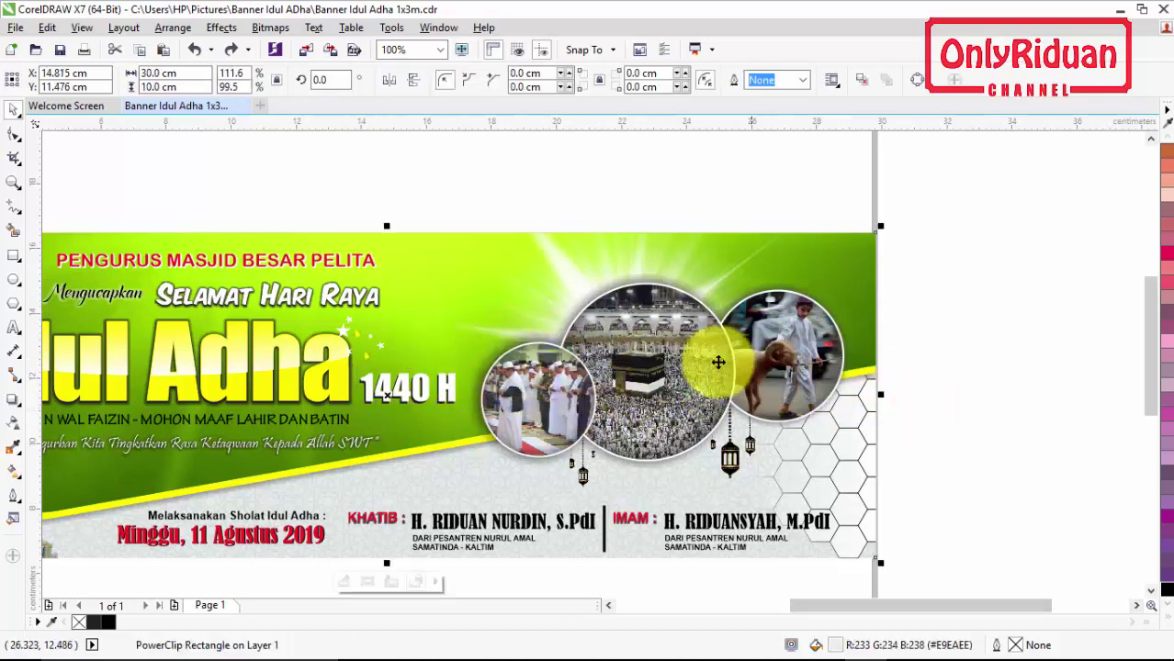
pyautogui.rightClick(654, 357)
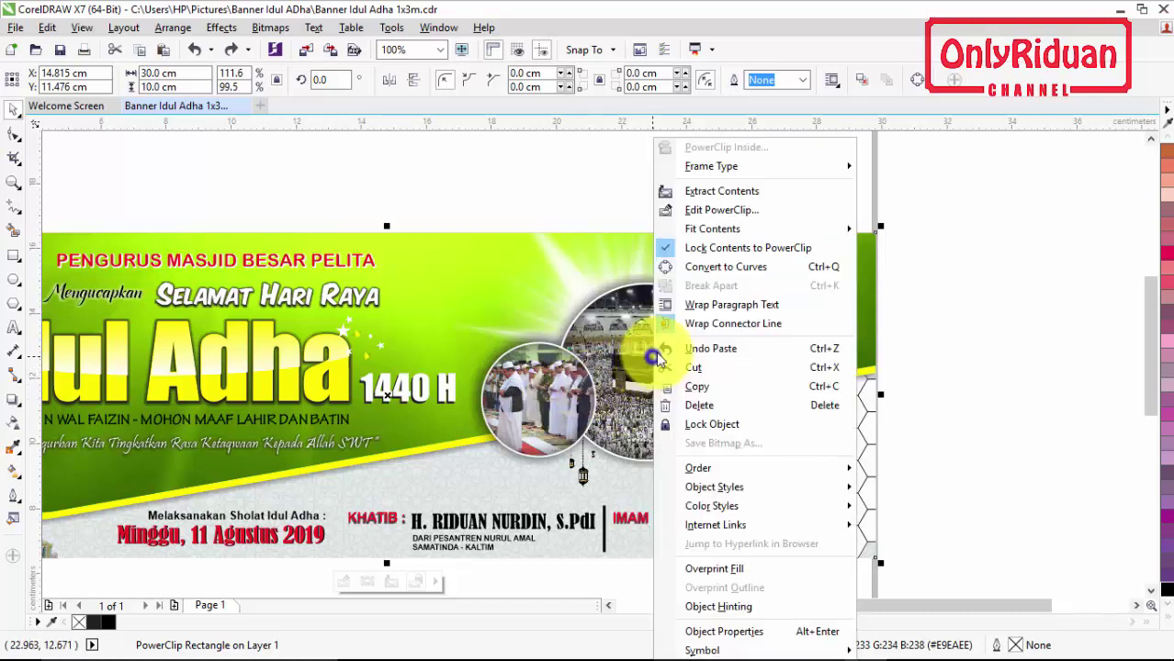
pyautogui.click(705, 210)
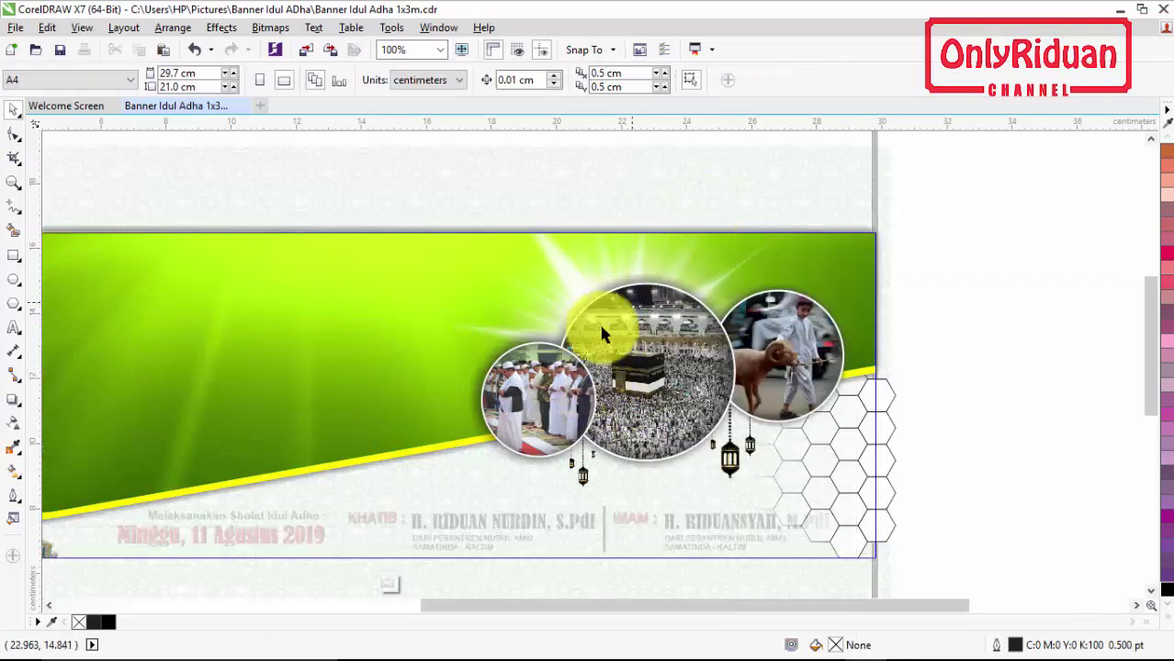
pyautogui.click(546, 384)
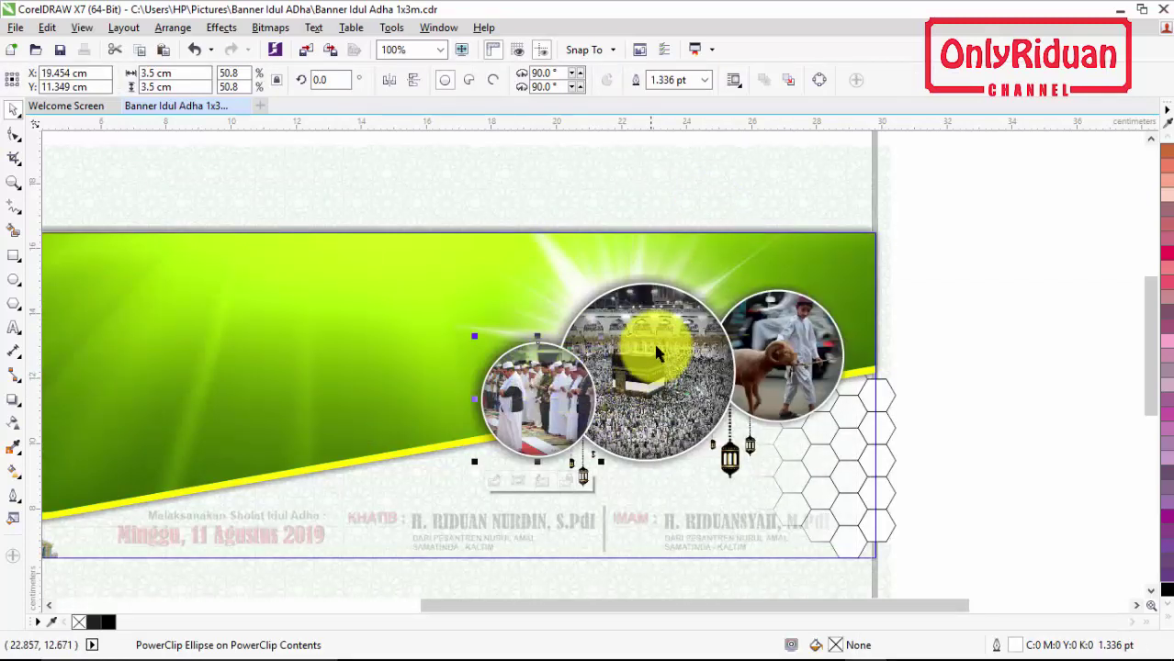
pyautogui.keyDown('shift'); pyautogui.click(653, 341); pyautogui.keyUp('shift')
pyautogui.keyDown('shift'); pyautogui.click(778, 329); pyautogui.keyUp('shift')
pyautogui.hotkey('ctrl', 'x')
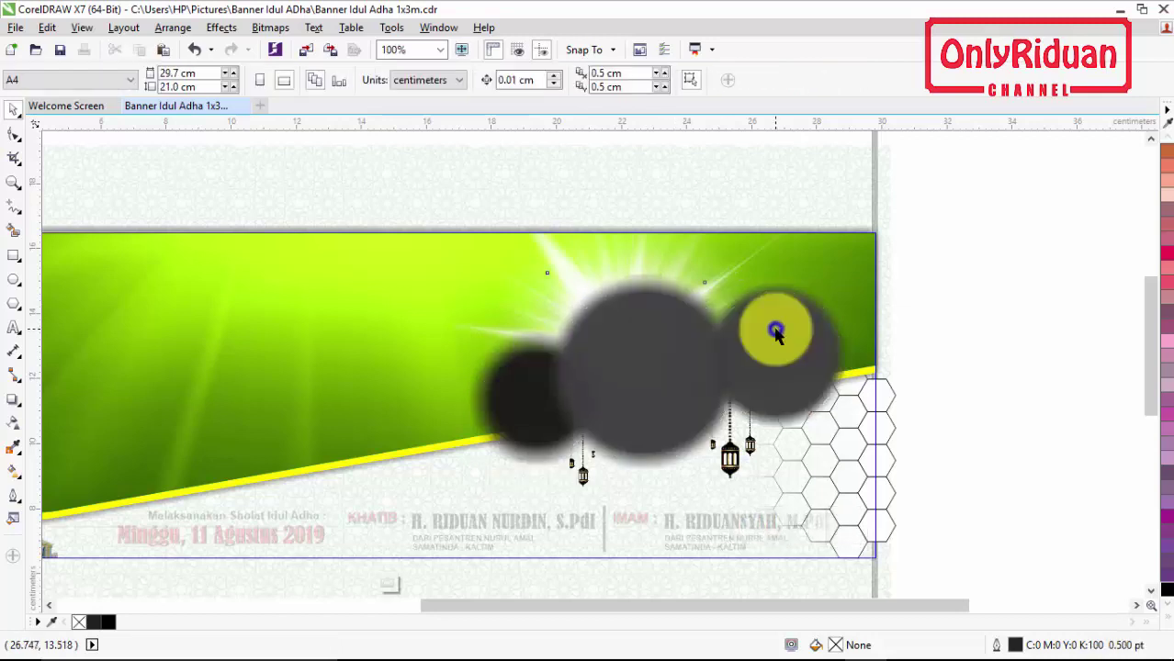
# - Finish editing the PowerClip and paste the three photo circles back onto the banner
pyautogui.rightClick(777, 329)
pyautogui.click(830, 266)
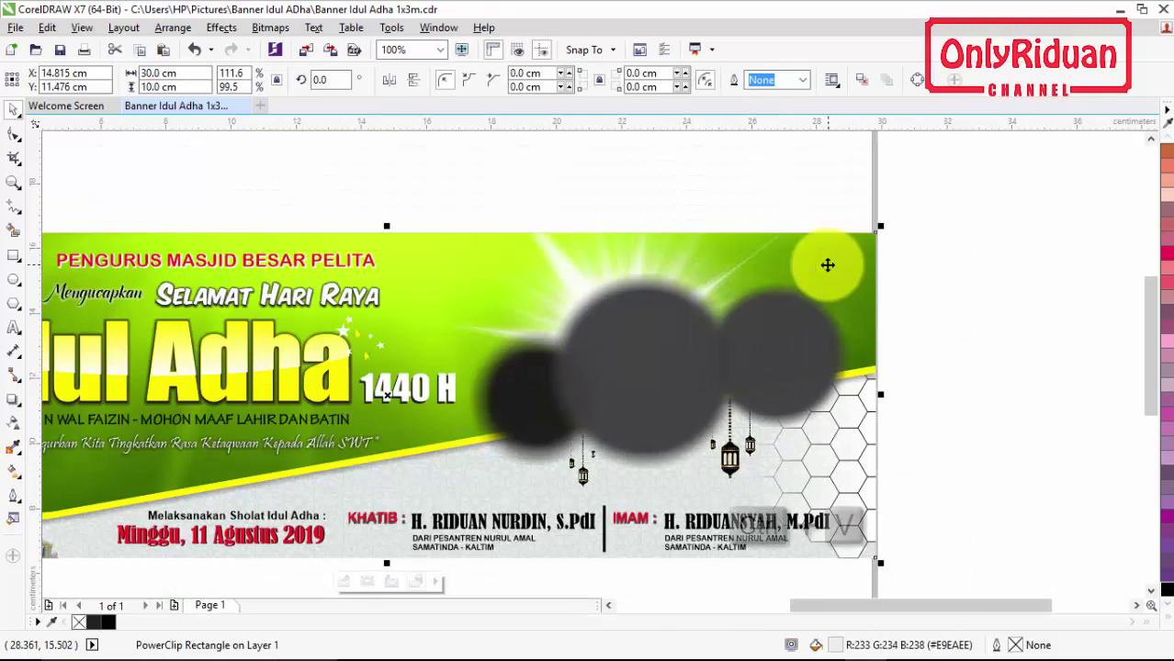
pyautogui.hotkey('ctrl', 'v')
pyautogui.click(947, 336)
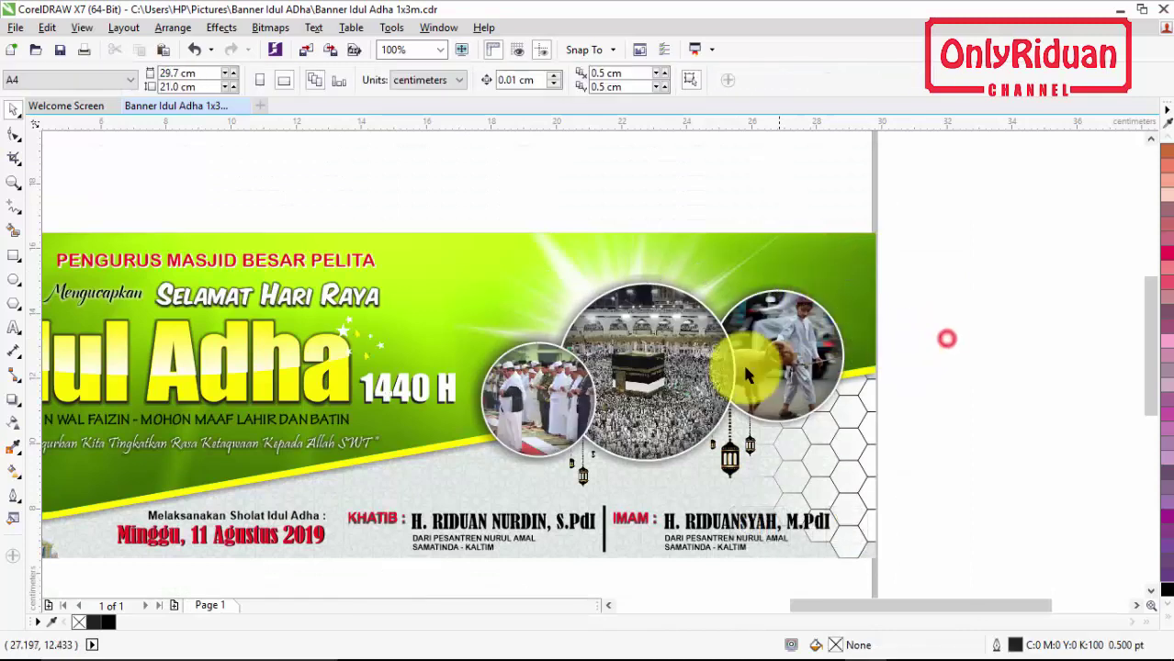
pyautogui.click(693, 369)
pyautogui.click(559, 395)
pyautogui.click(900, 331)
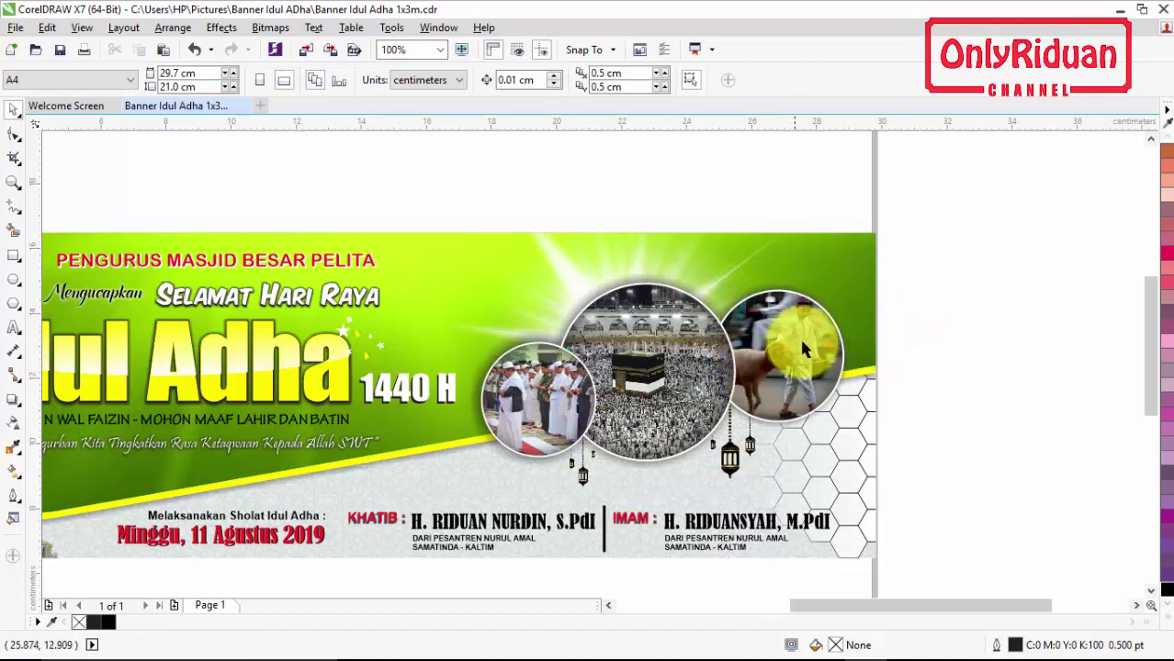
# - Import the night-sky mosque image unnamed.jpg and place it on the page
pyautogui.click(16, 27)
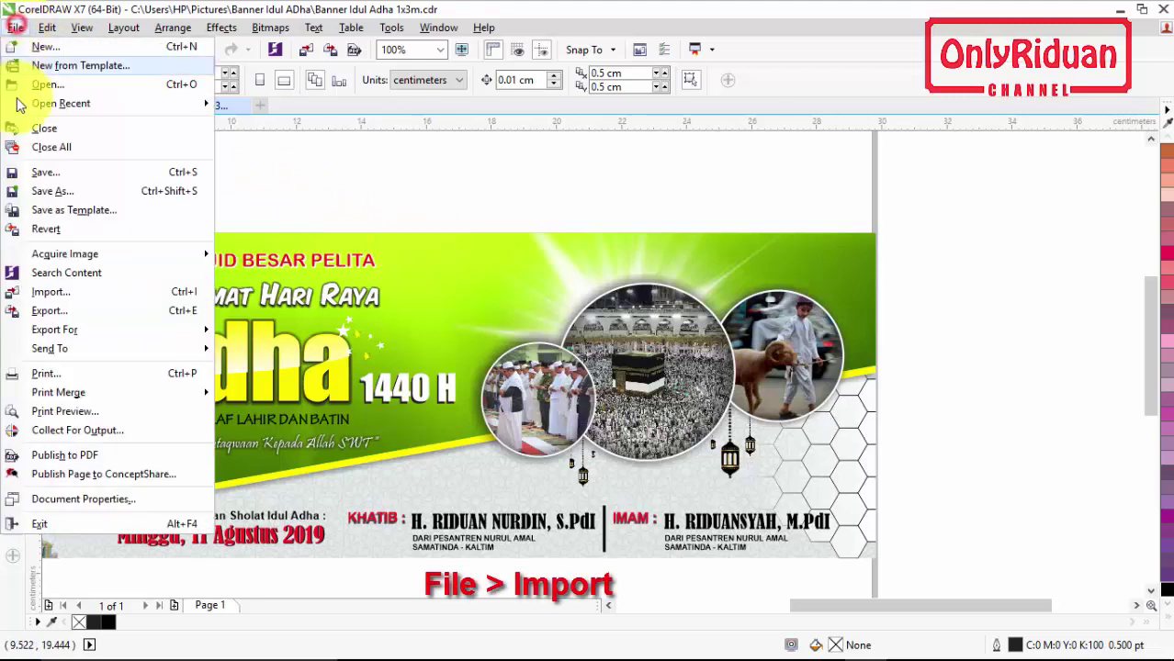
pyautogui.click(51, 290)
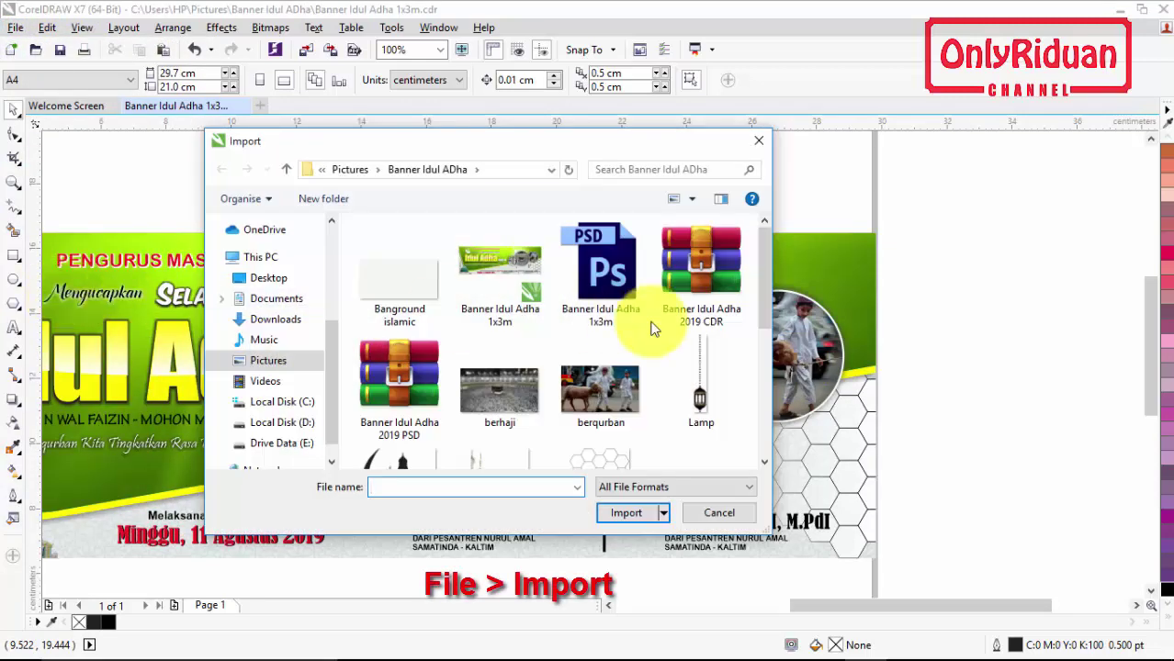
pyautogui.moveTo(762, 263); pyautogui.dragTo(770, 362)
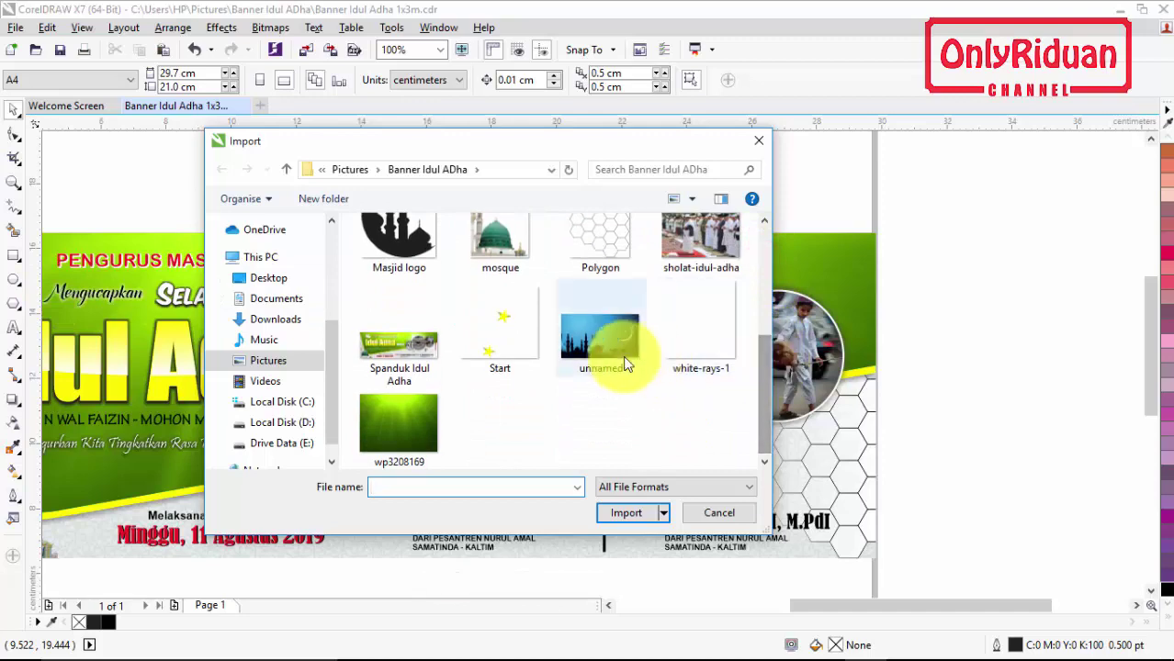
pyautogui.click(572, 366)
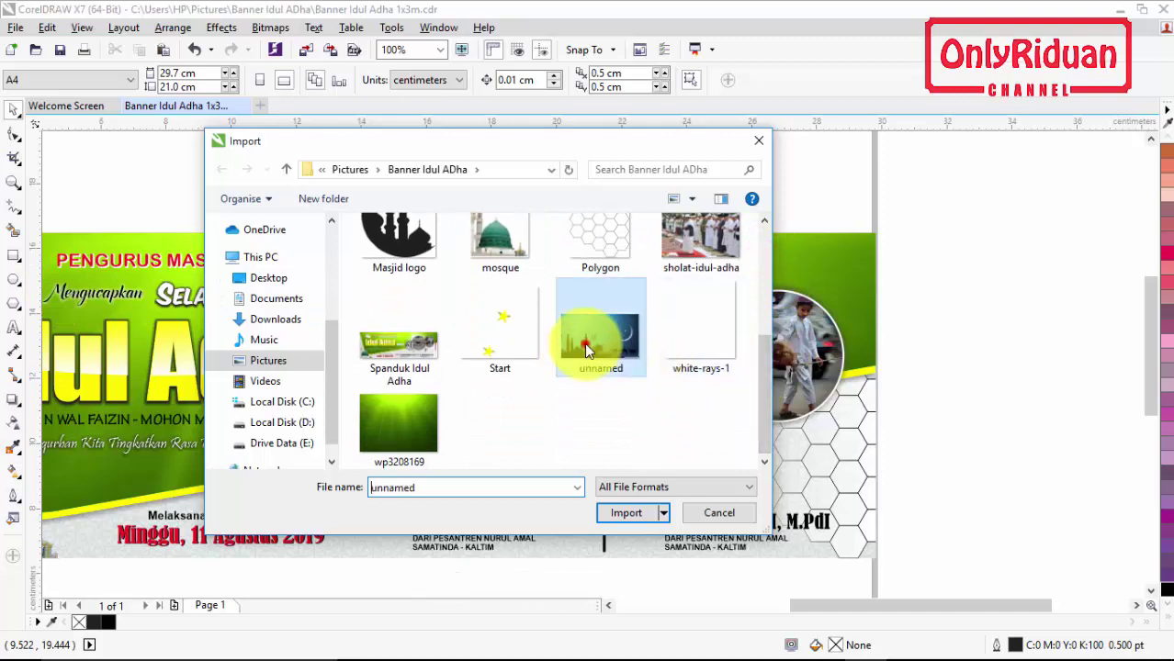
pyautogui.click(624, 513)
pyautogui.moveTo(686, 271)
pyautogui.mouseDown()
pyautogui.moveTo(954, 422)
pyautogui.moveTo(954, 453)
pyautogui.moveTo(932, 437)
pyautogui.mouseUp()
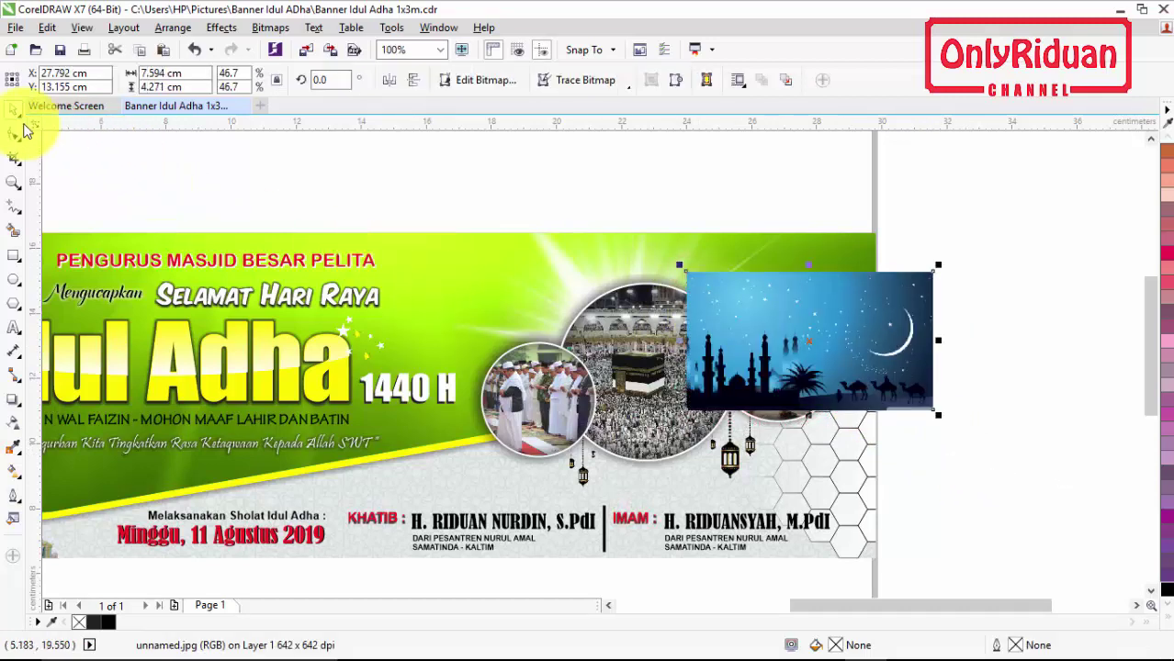
# - Move the night-sky image off the page to the right and choose PowerClip Inside
pyautogui.moveTo(789, 323); pyautogui.dragTo(1029, 325)
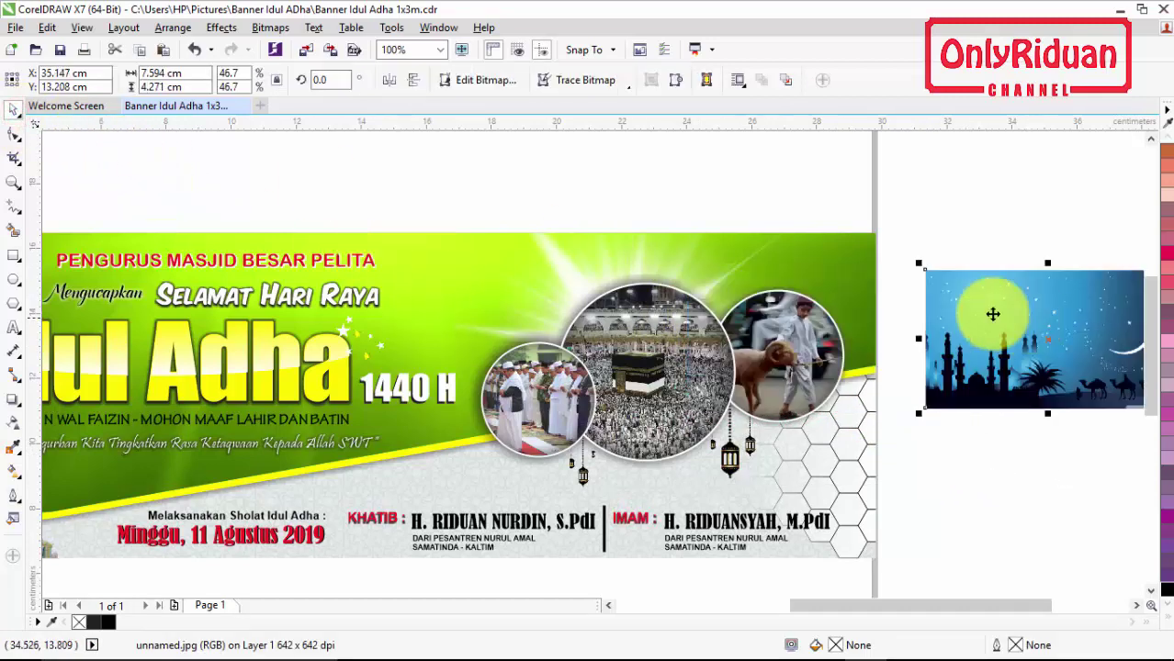
pyautogui.hscroll(3, 1144, 602)
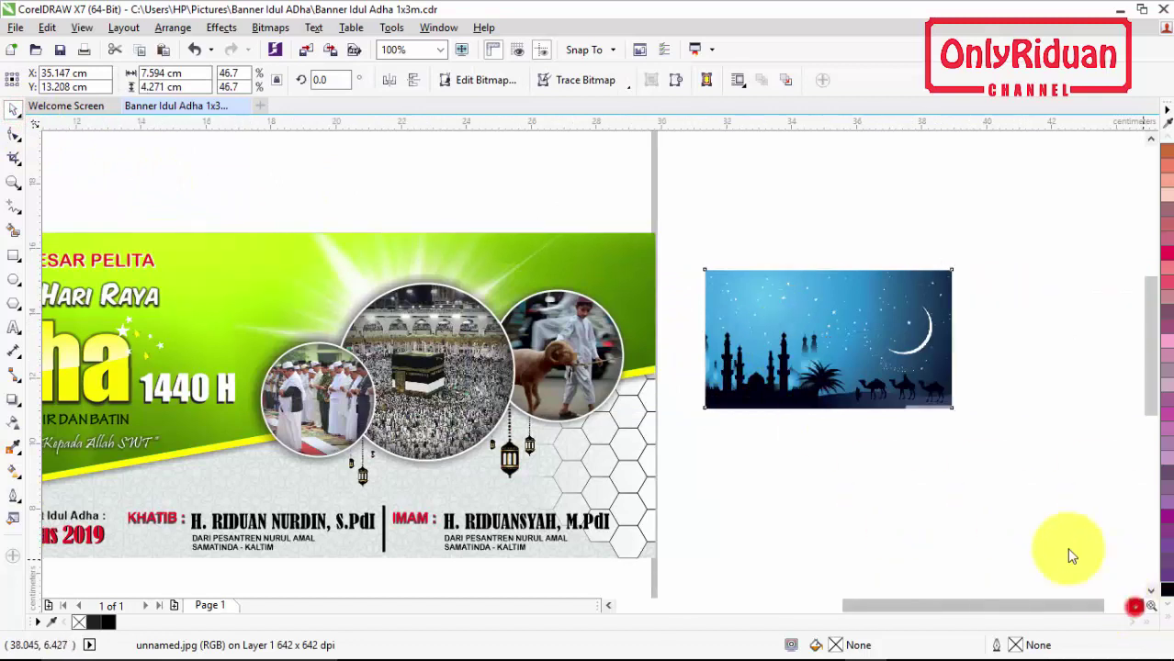
pyautogui.rightClick(815, 321)
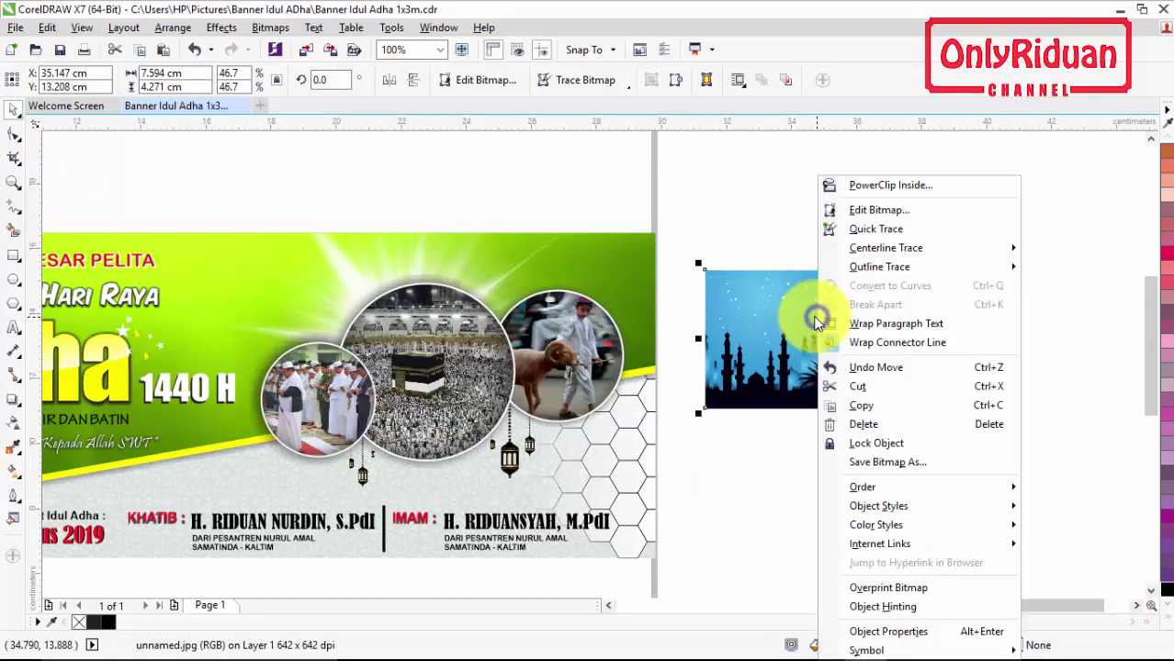
pyautogui.click(877, 185)
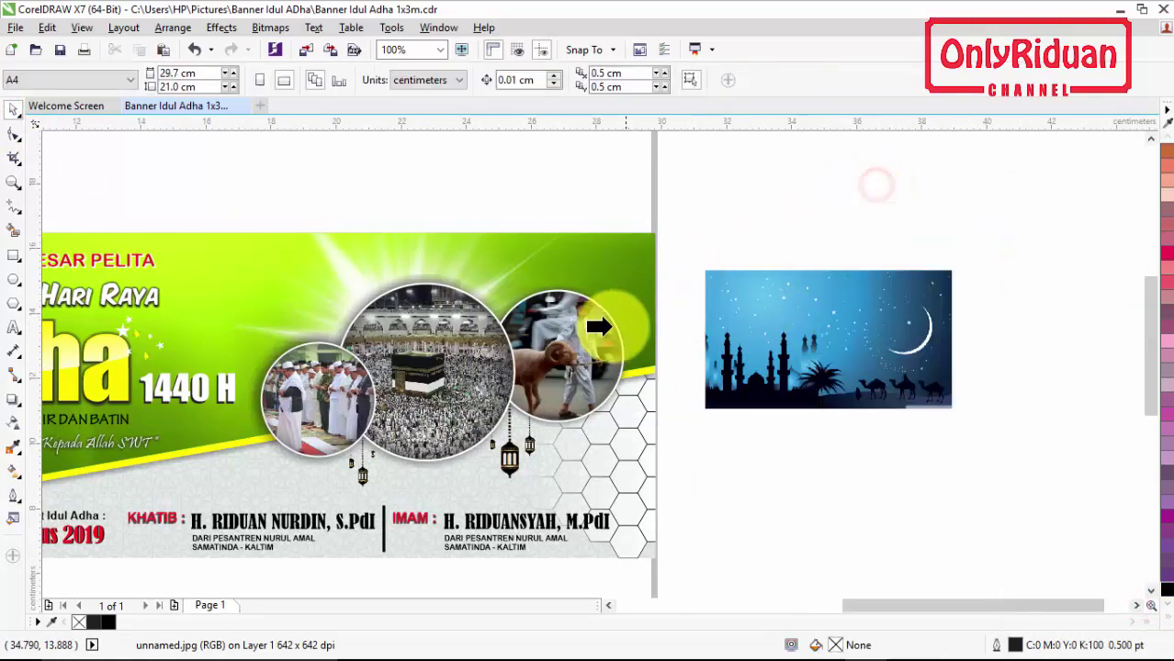
# - Clip the night-sky image into the goat photo circle and shift it right within the circle
pyautogui.click(559, 351)
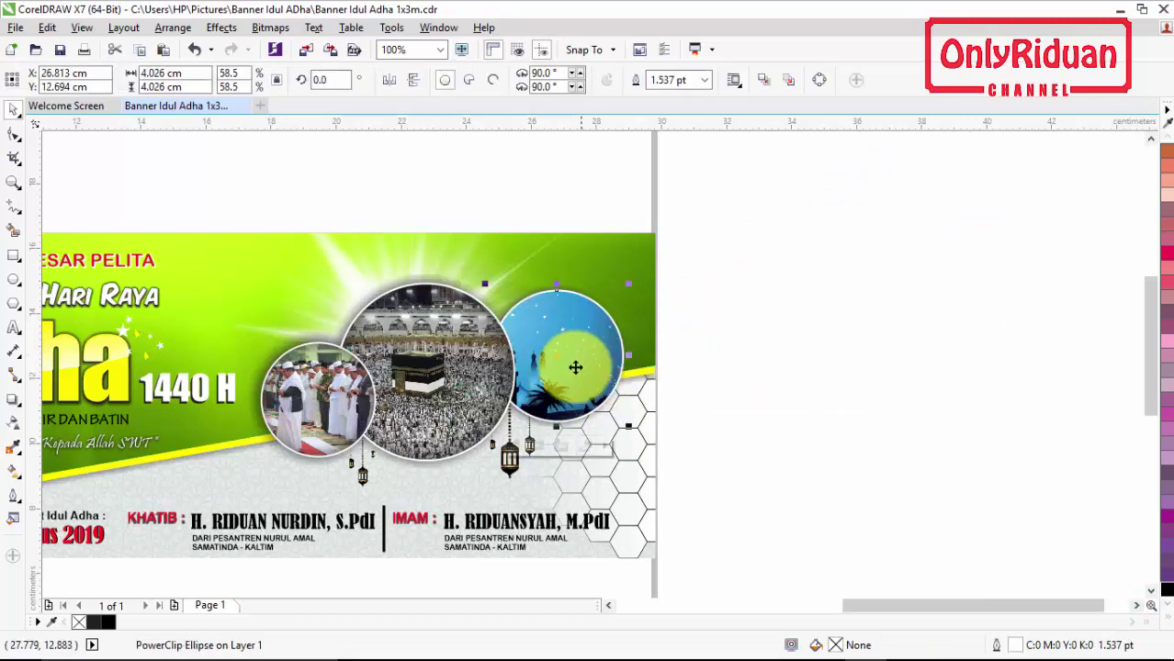
pyautogui.rightClick(586, 337)
pyautogui.click(634, 210)
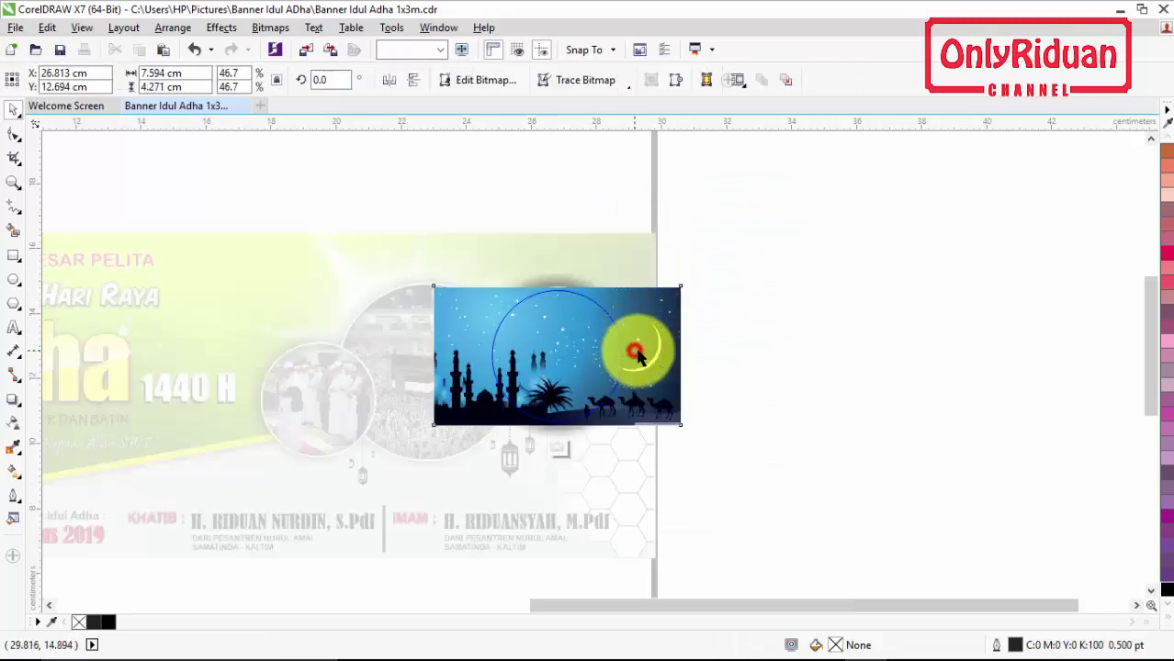
pyautogui.moveTo(636, 347); pyautogui.dragTo(667, 351)
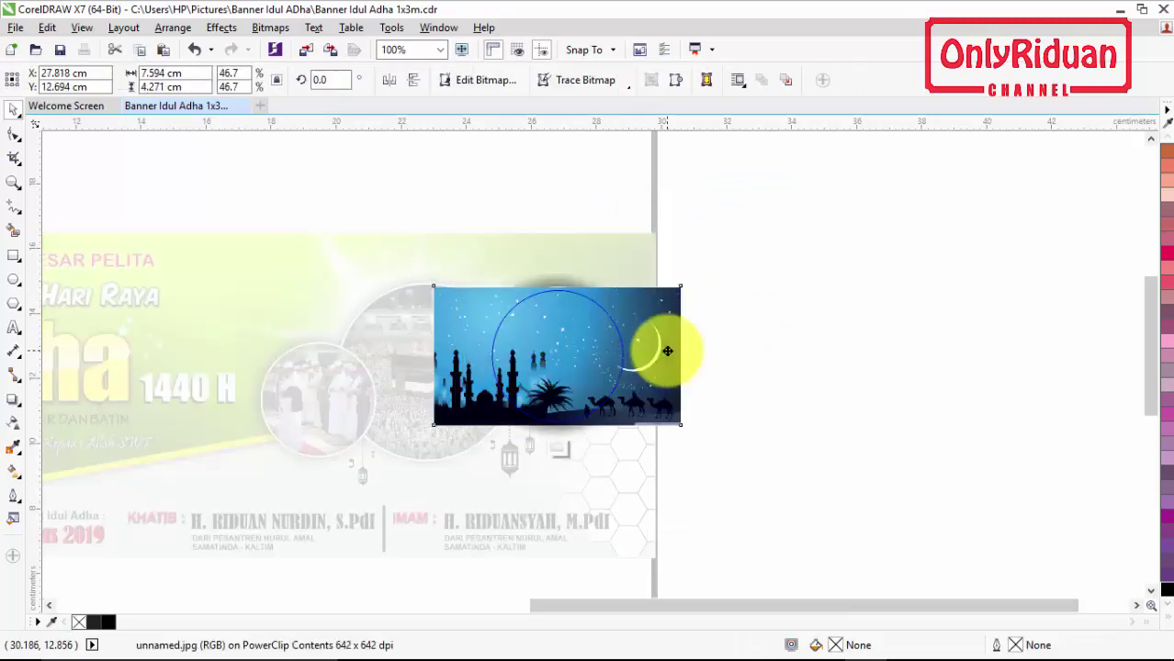
pyautogui.rightClick(584, 344)
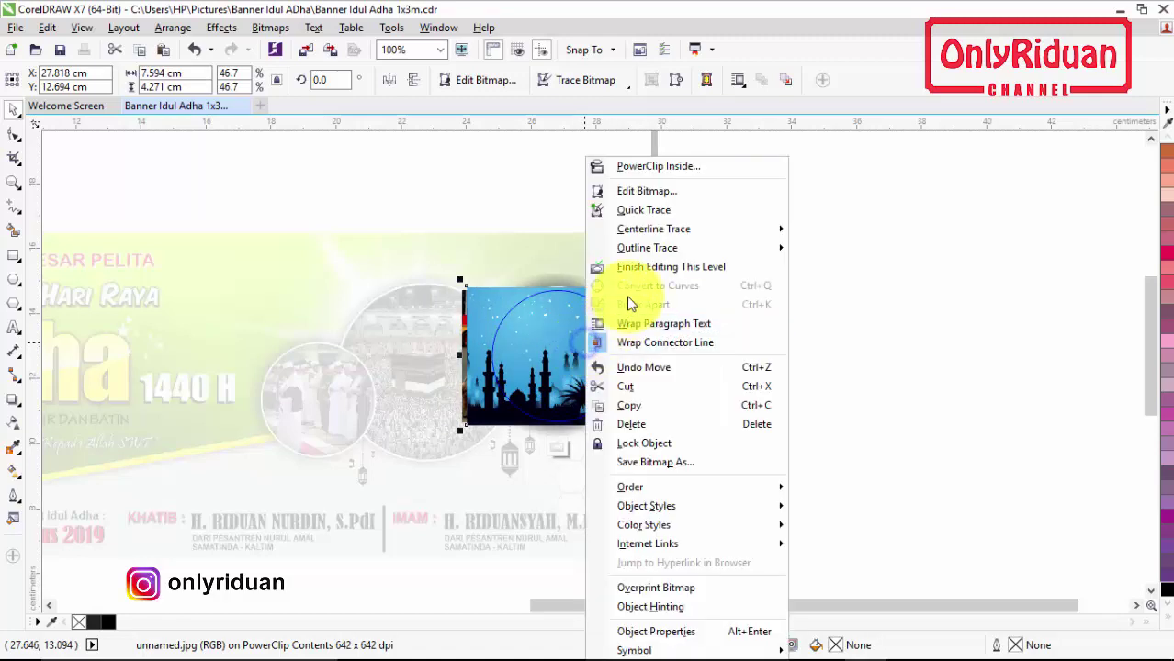
pyautogui.click(631, 269)
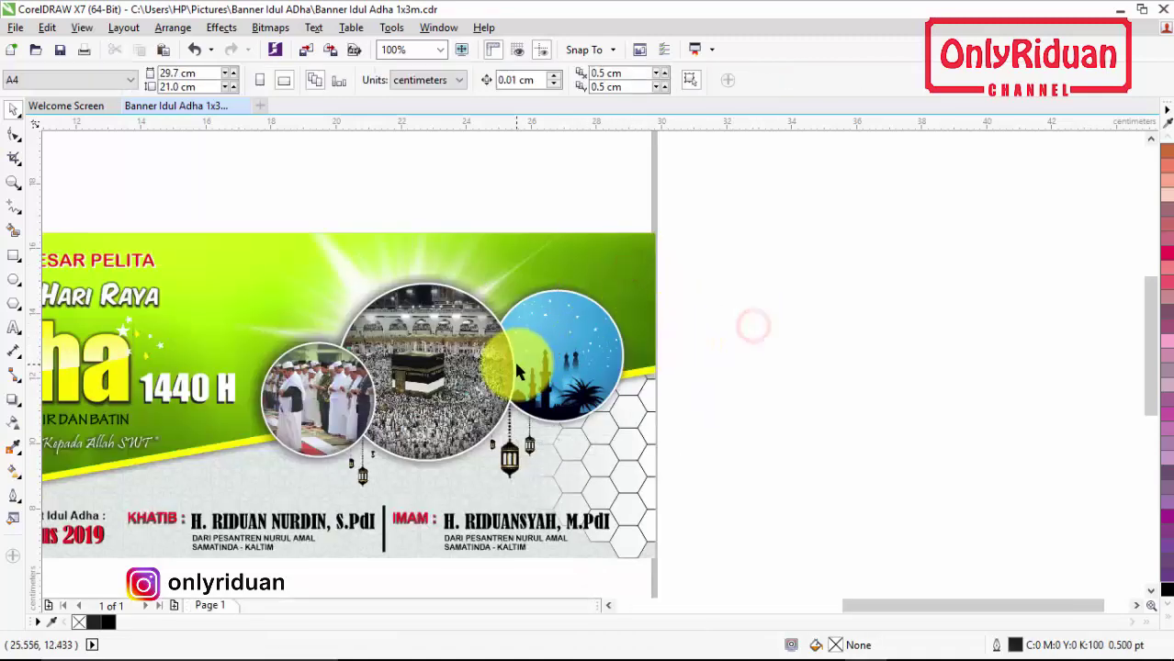
# - Zoom out to review the whole banner, then switch to its PSD in Photoshop
pyautogui.scroll(-2, 615, 397)
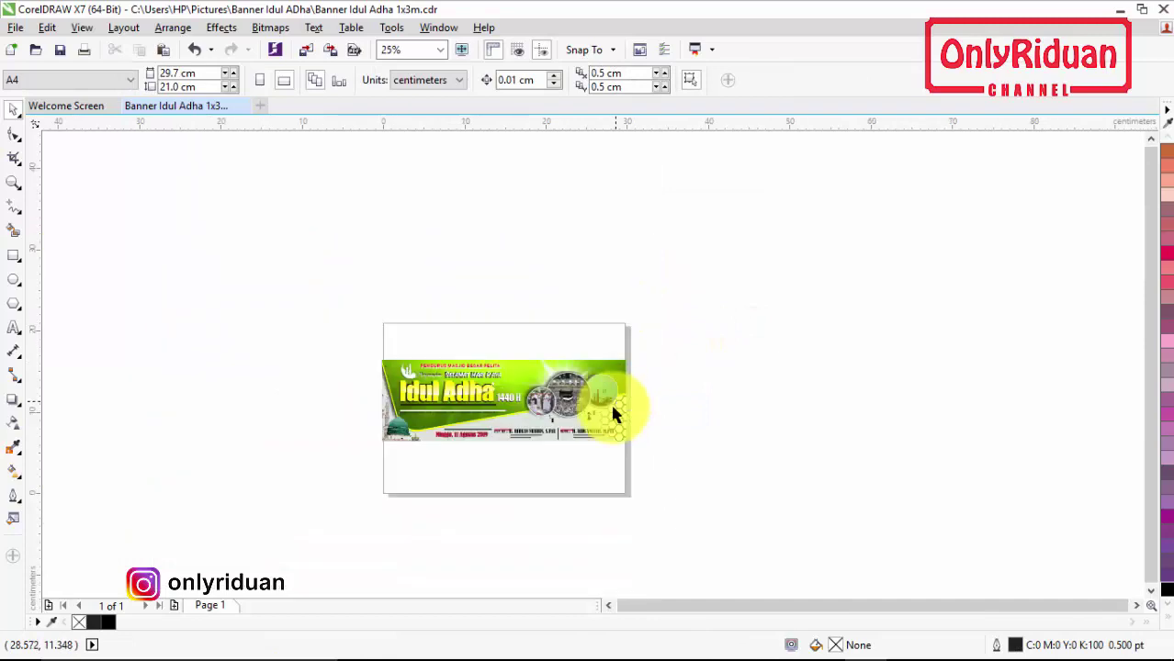
pyautogui.scroll(1, 477, 447)
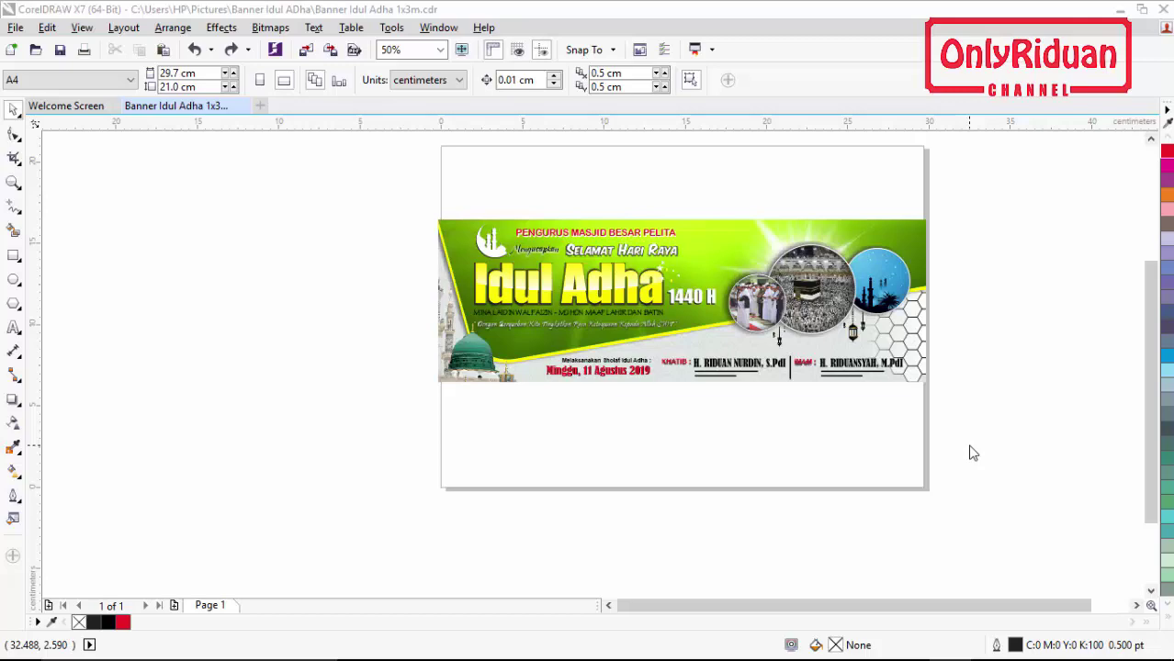
pyautogui.click(901, 645)
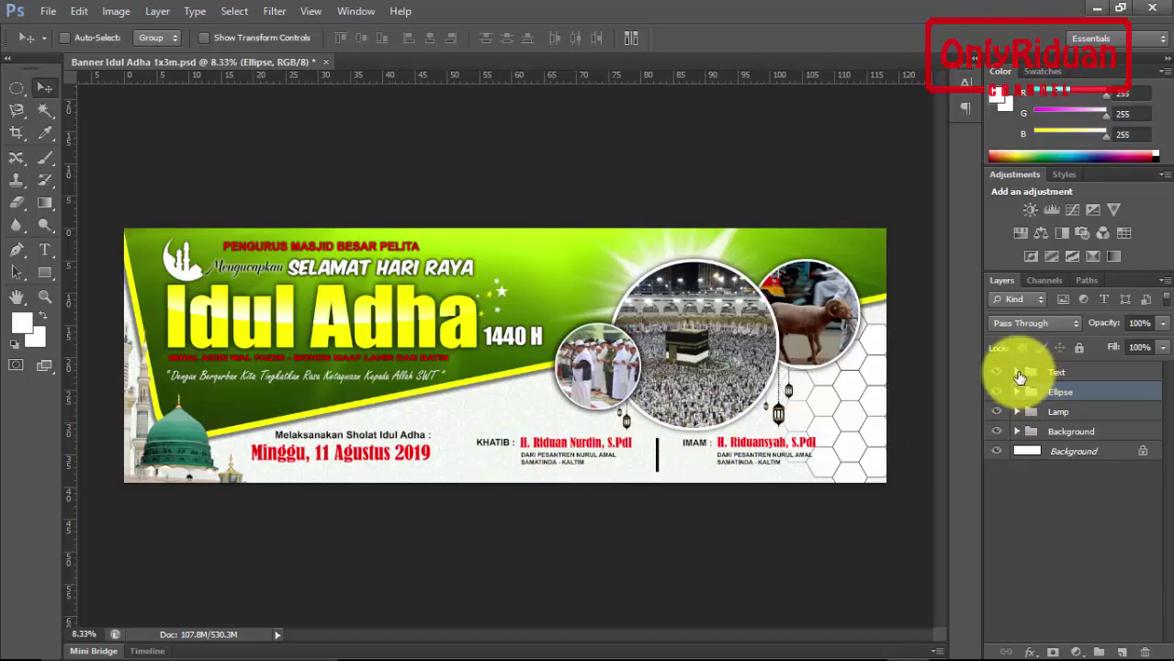
# - Expand the Text group and inspect the name, IMAM : and KHATIB : text layers
pyautogui.click(1017, 372)
pyautogui.moveTo(1167, 404); pyautogui.dragTo(1165, 520)
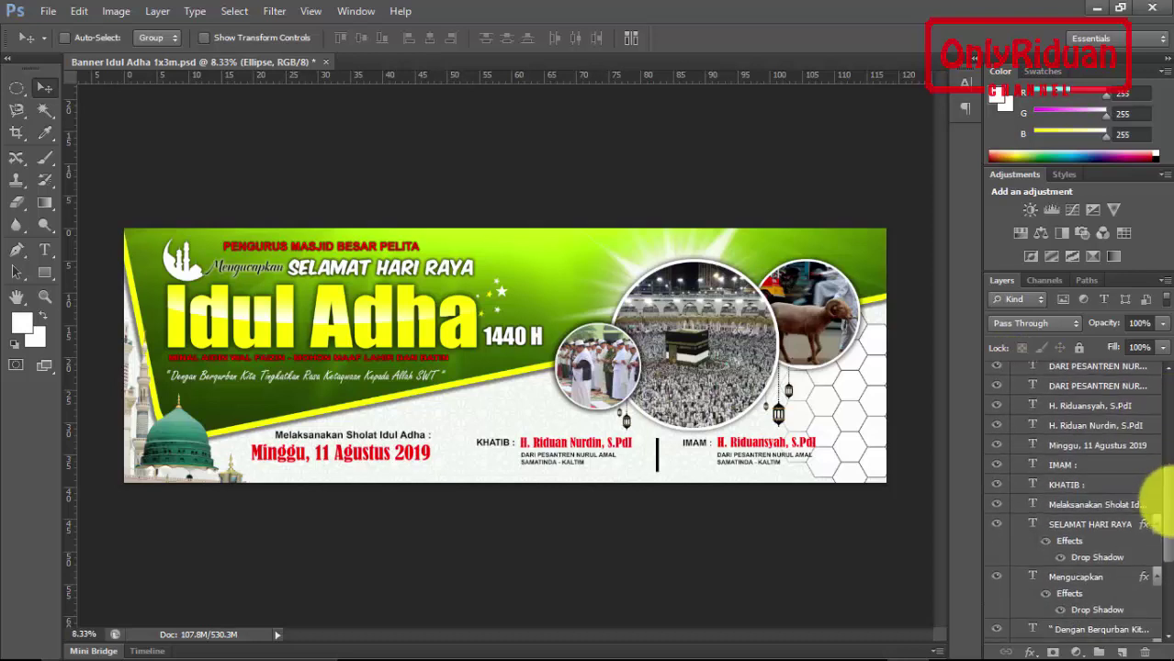
pyautogui.click(1081, 409)
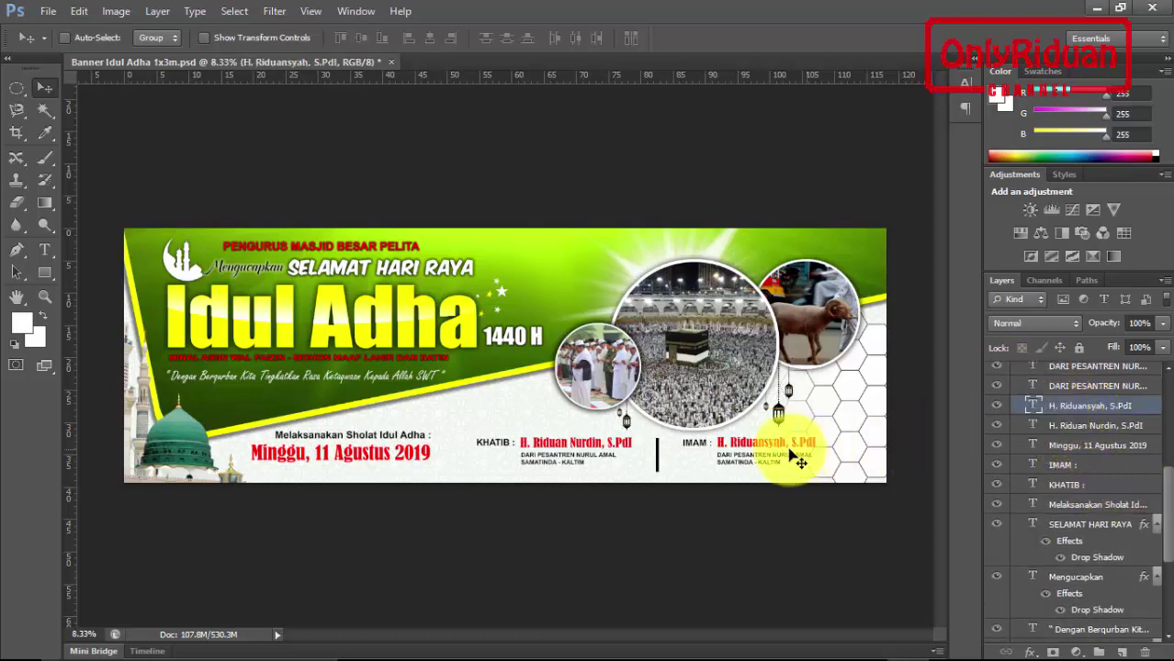
pyautogui.click(47, 249)
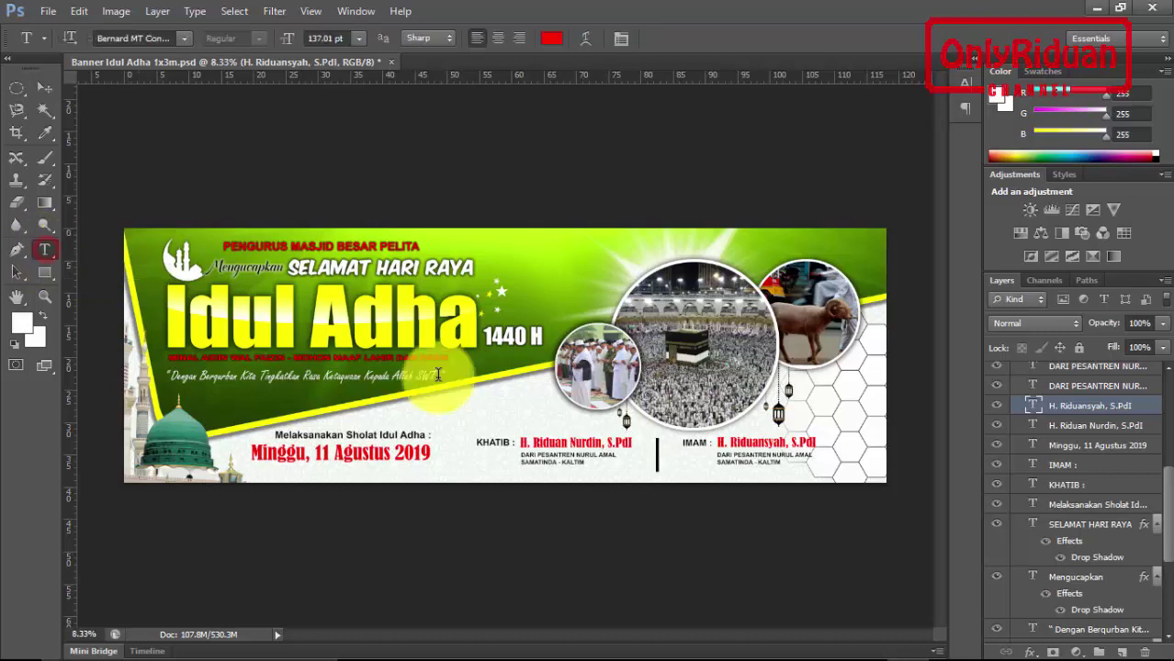
pyautogui.moveTo(768, 442); pyautogui.dragTo(814, 444)
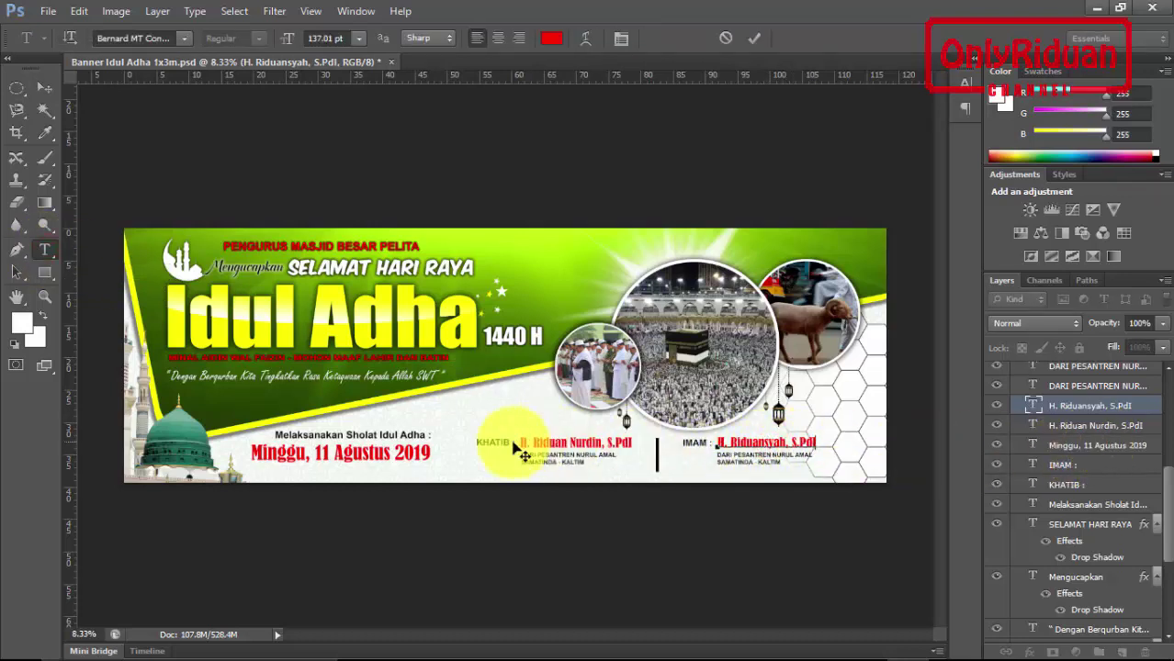
pyautogui.click(1092, 430)
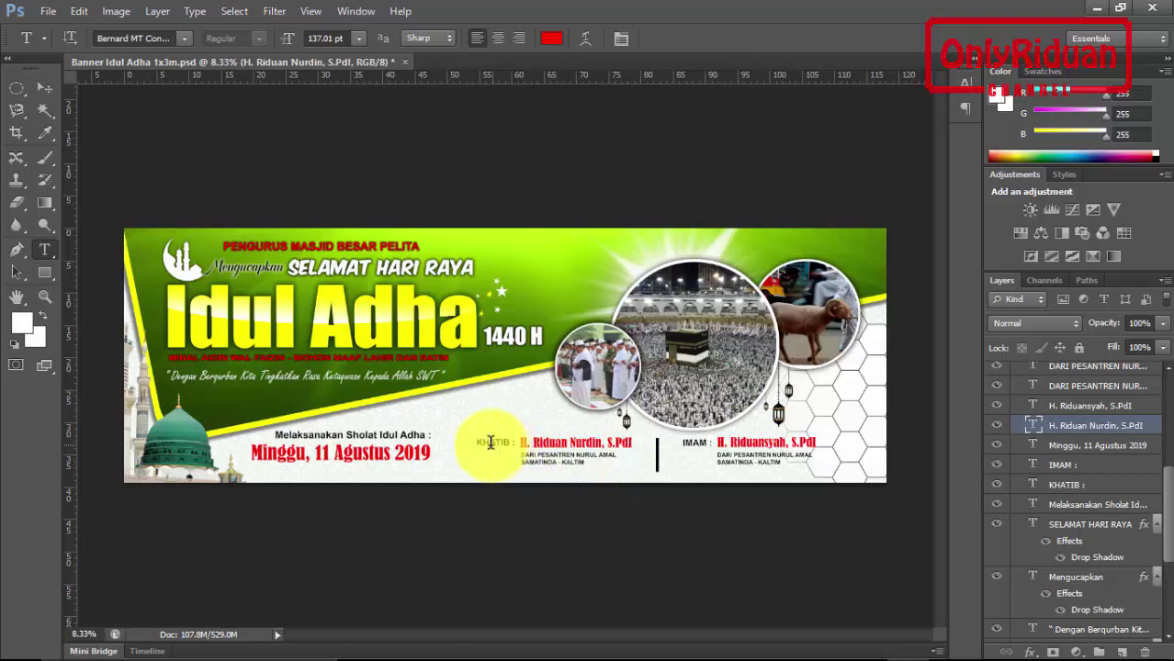
pyautogui.click(1071, 465)
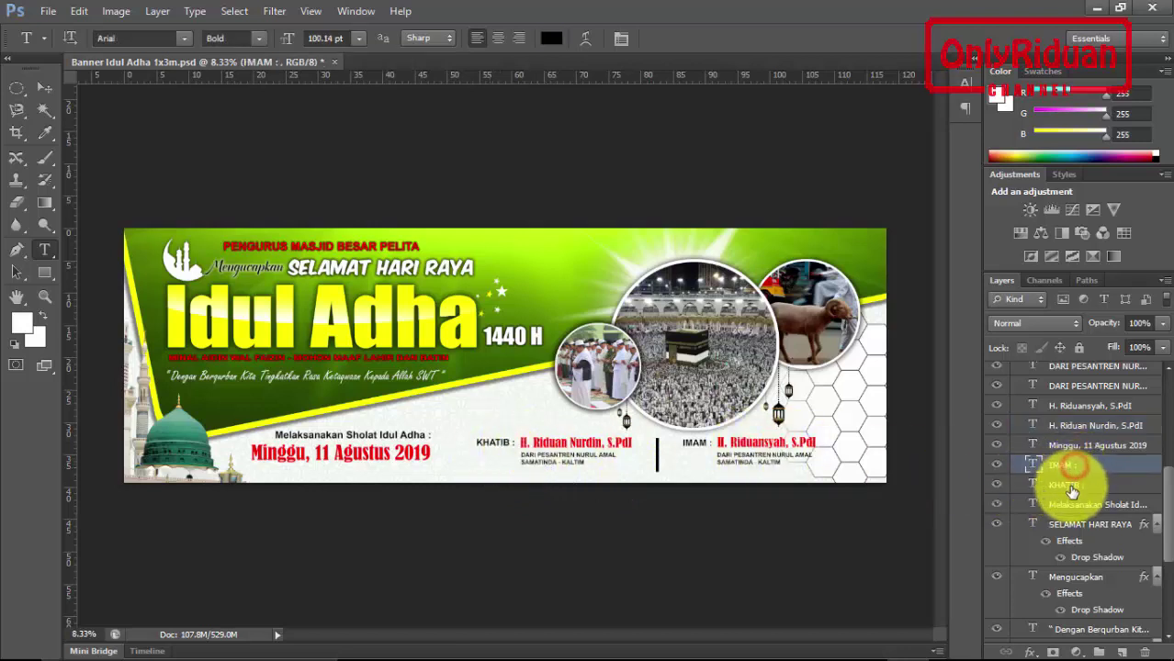
pyautogui.click(1072, 488)
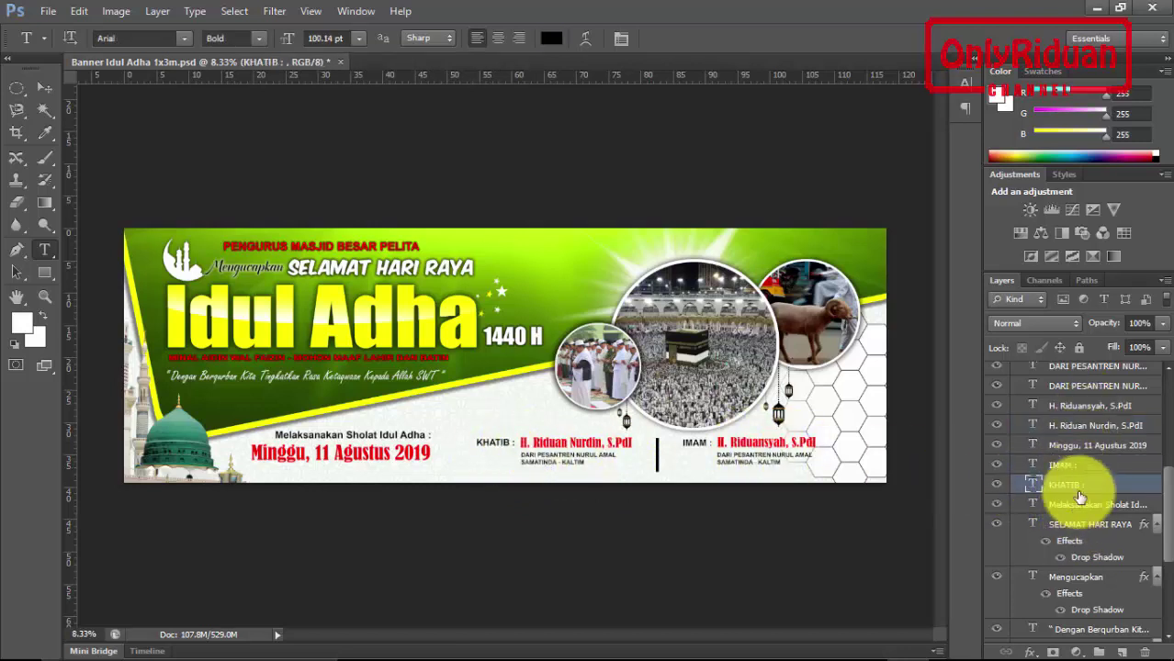
# - Collapse the Text group and expand the Ellipse group down to the berqurban layer
pyautogui.scroll(2, 1162, 477)
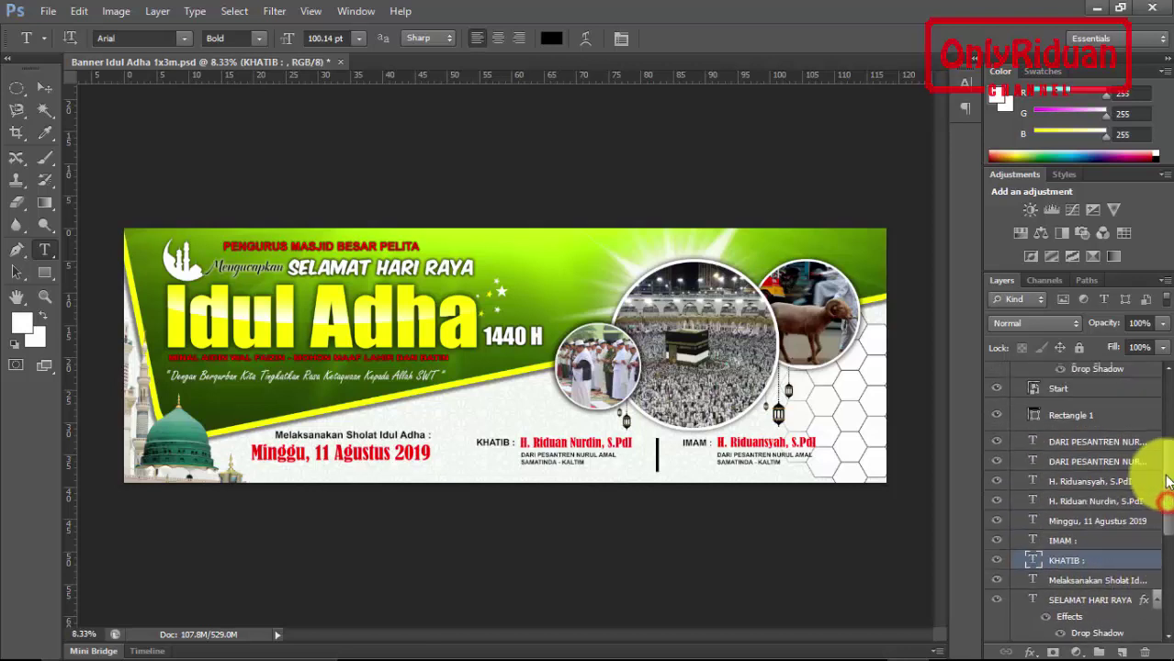
pyautogui.scroll(2, 1162, 473)
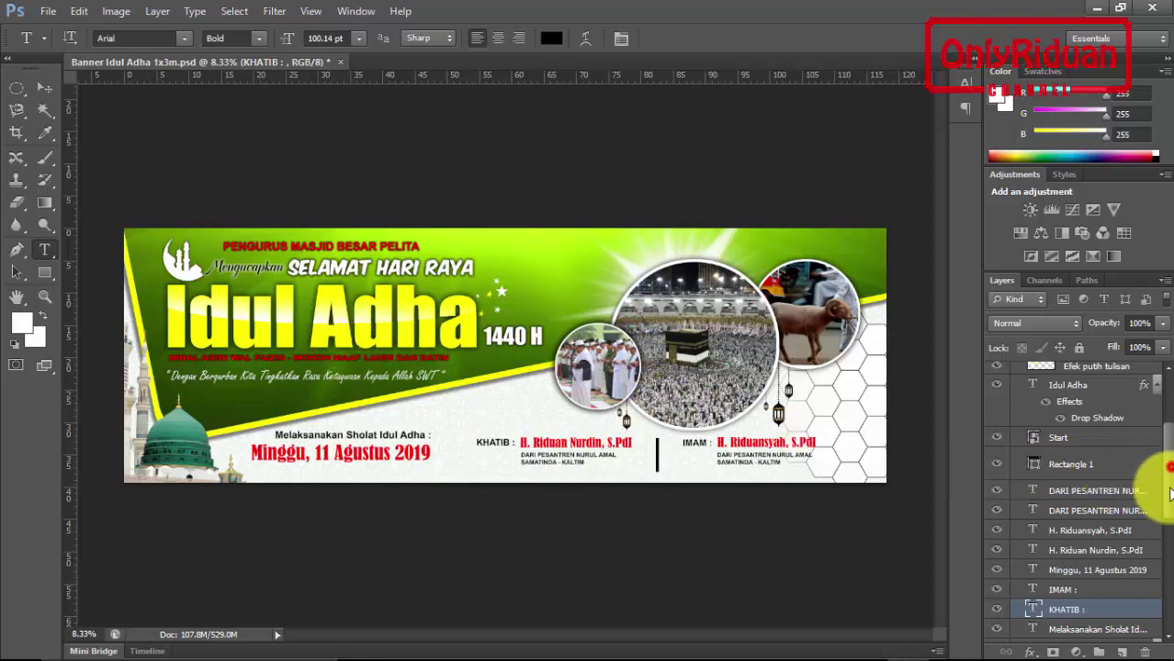
pyautogui.moveTo(1169, 495); pyautogui.dragTo(1167, 414)
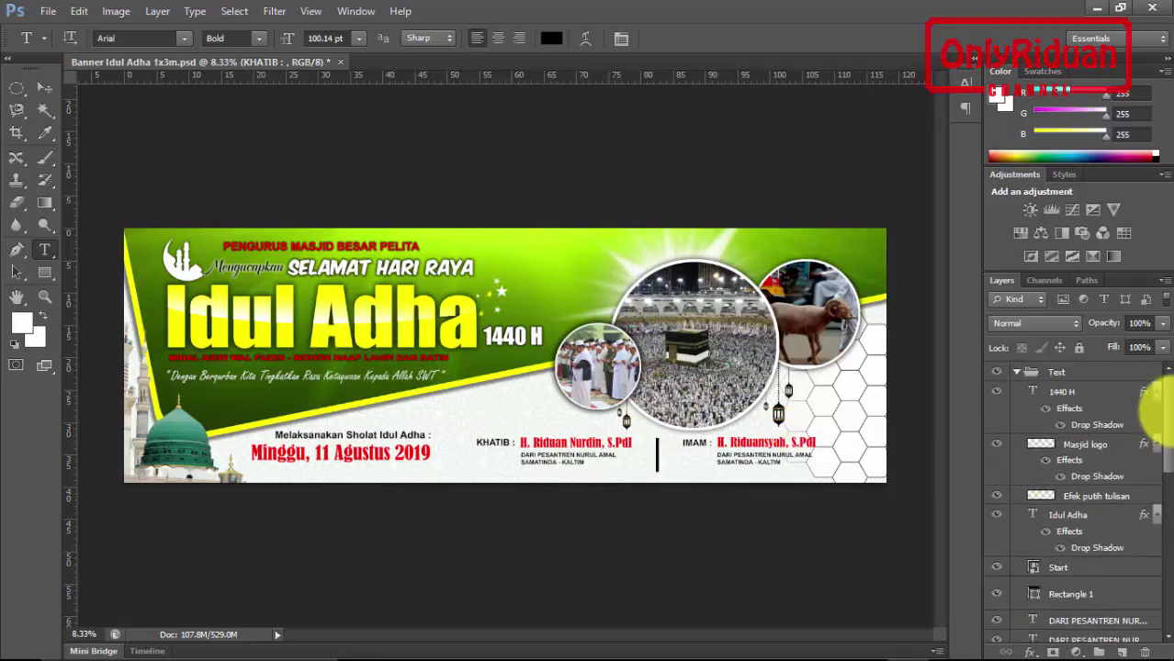
pyautogui.click(1018, 375)
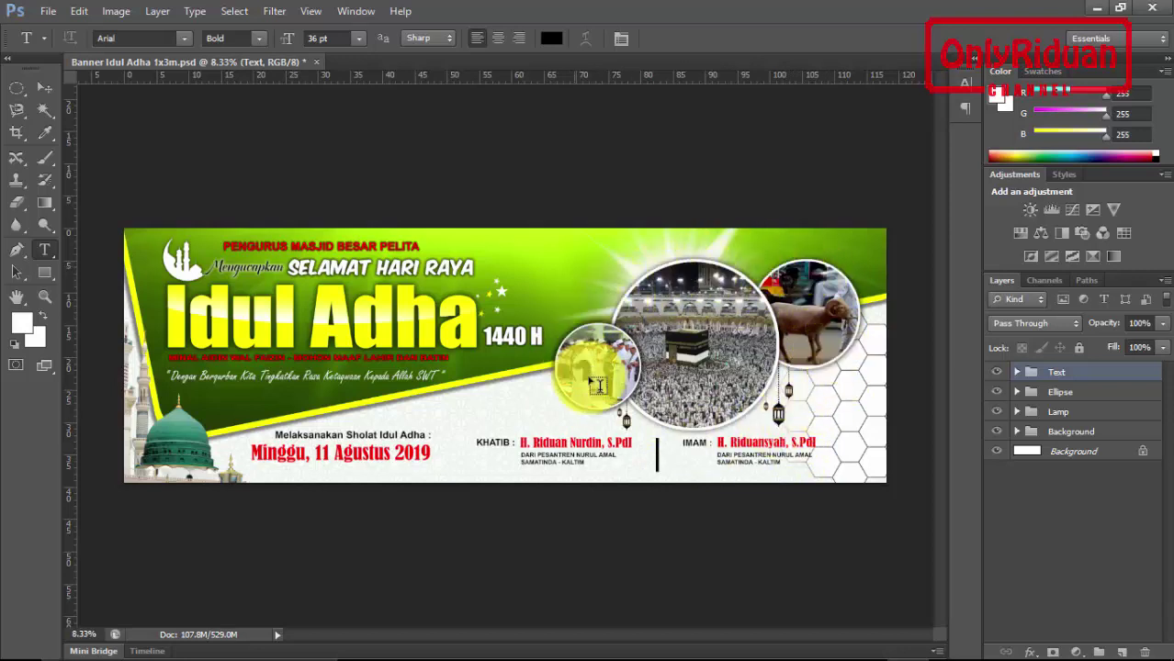
pyautogui.click(1017, 394)
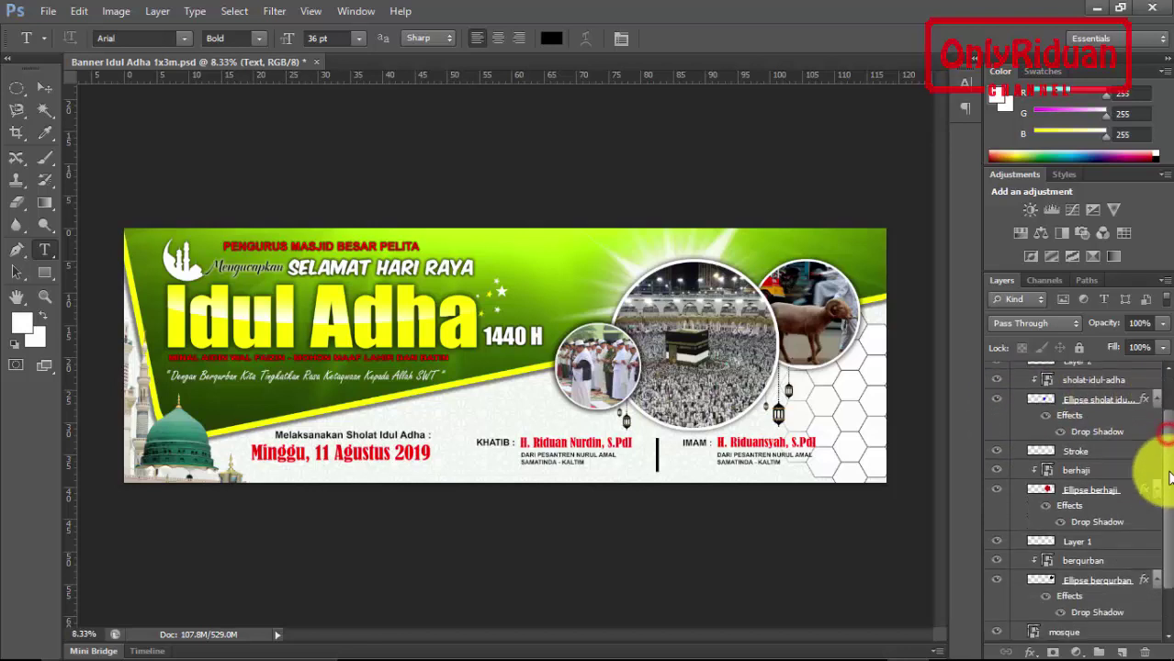
pyautogui.moveTo(1169, 443); pyautogui.dragTo(1165, 514)
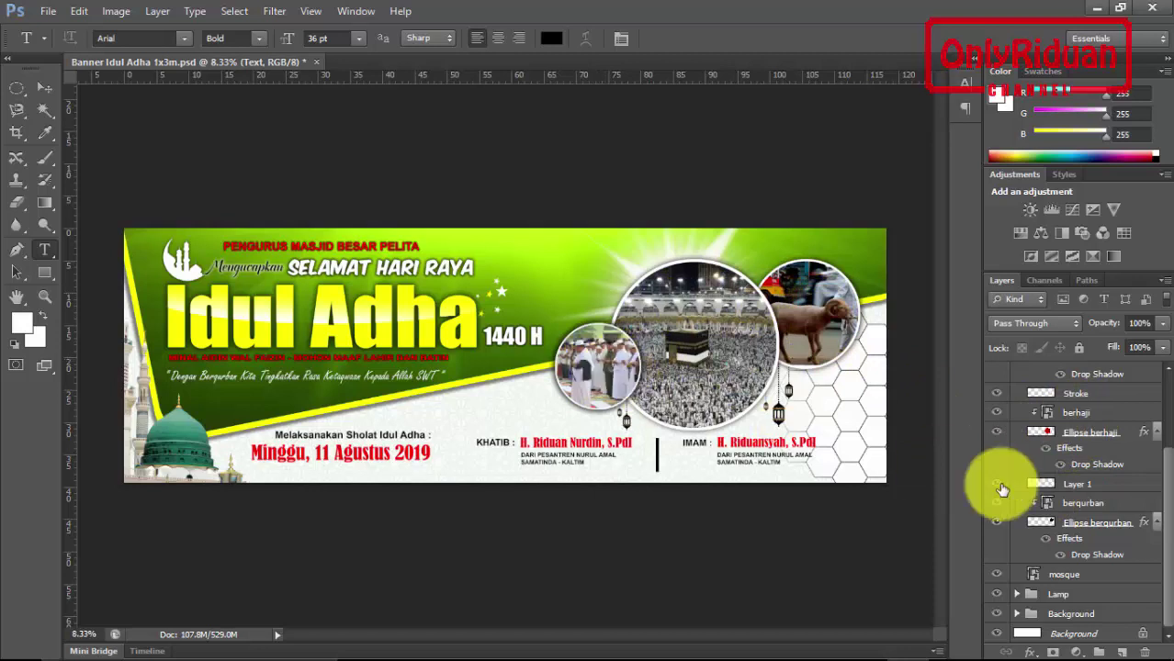
pyautogui.moveTo(1167, 519); pyautogui.dragTo(1169, 462)
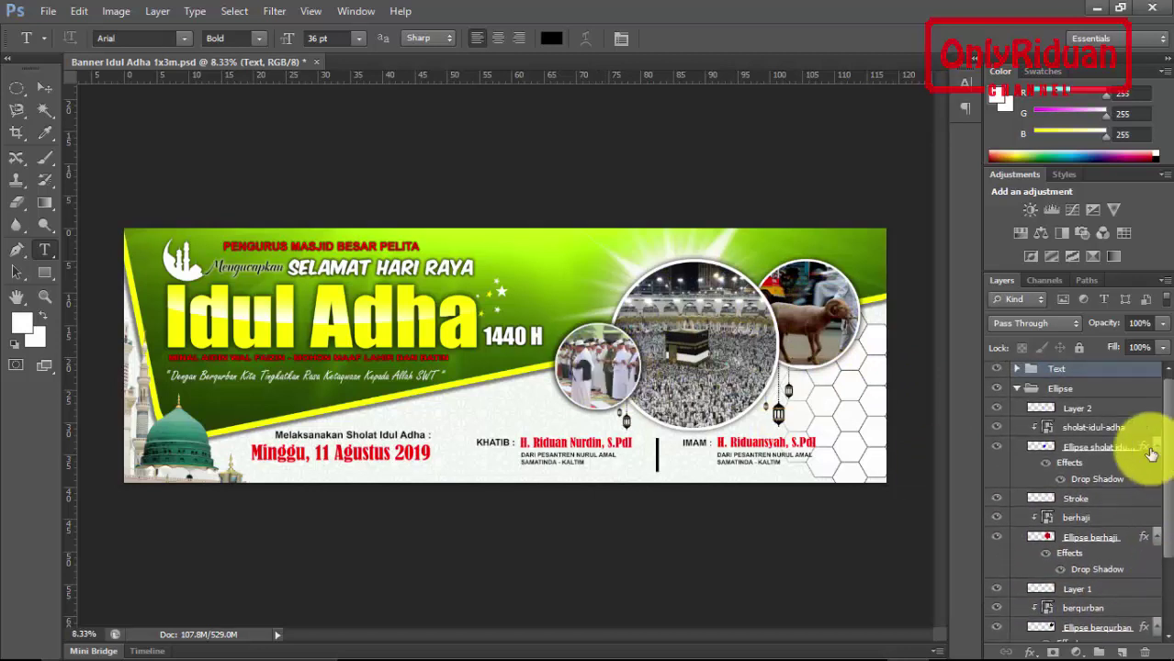
pyautogui.scroll(-1, 1169, 462)
pyautogui.scroll(-3, 1168, 454)
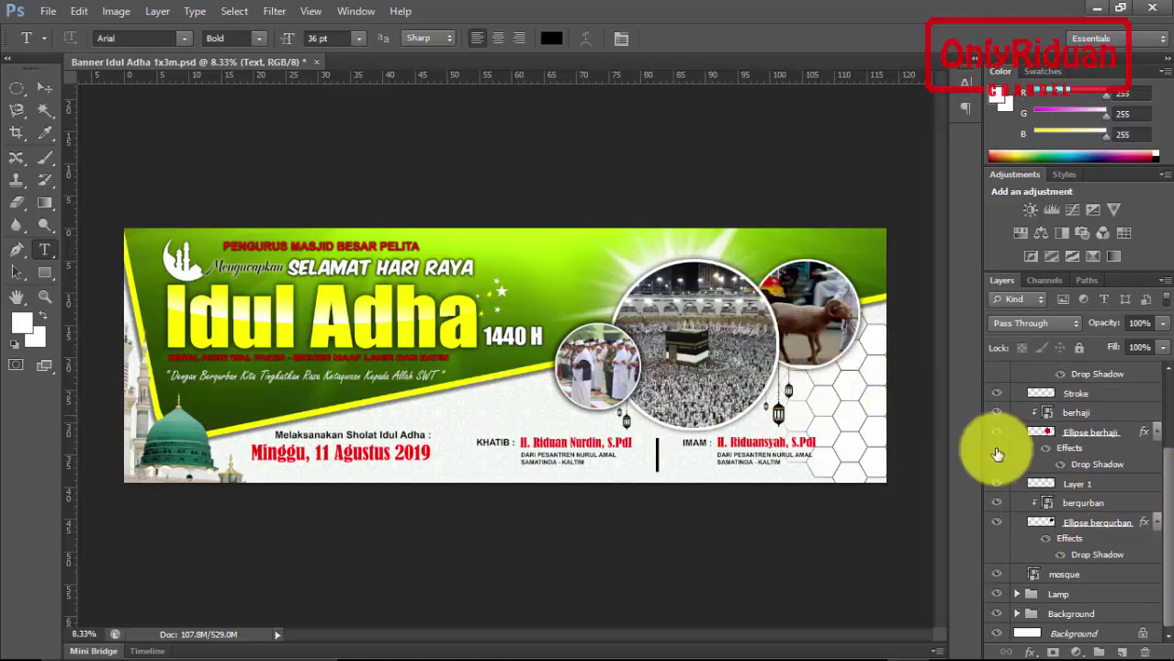
# - Open the berqurban smart object and place the unnamed night-sky image into it
pyautogui.doubleClick(1048, 508)
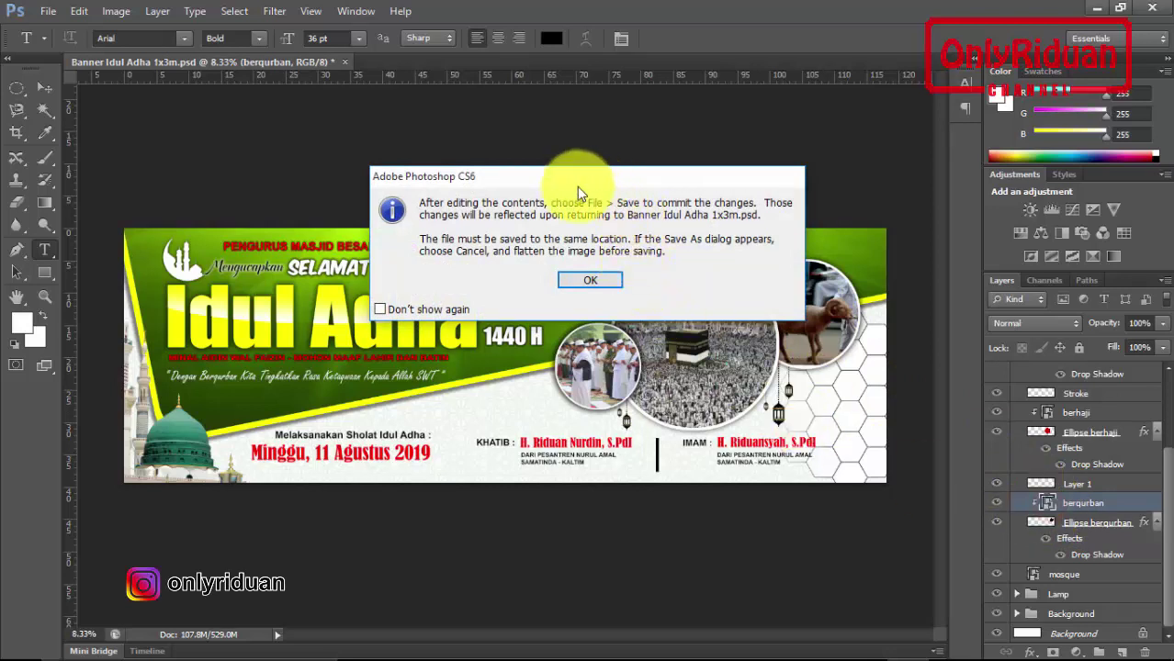
pyautogui.click(592, 280)
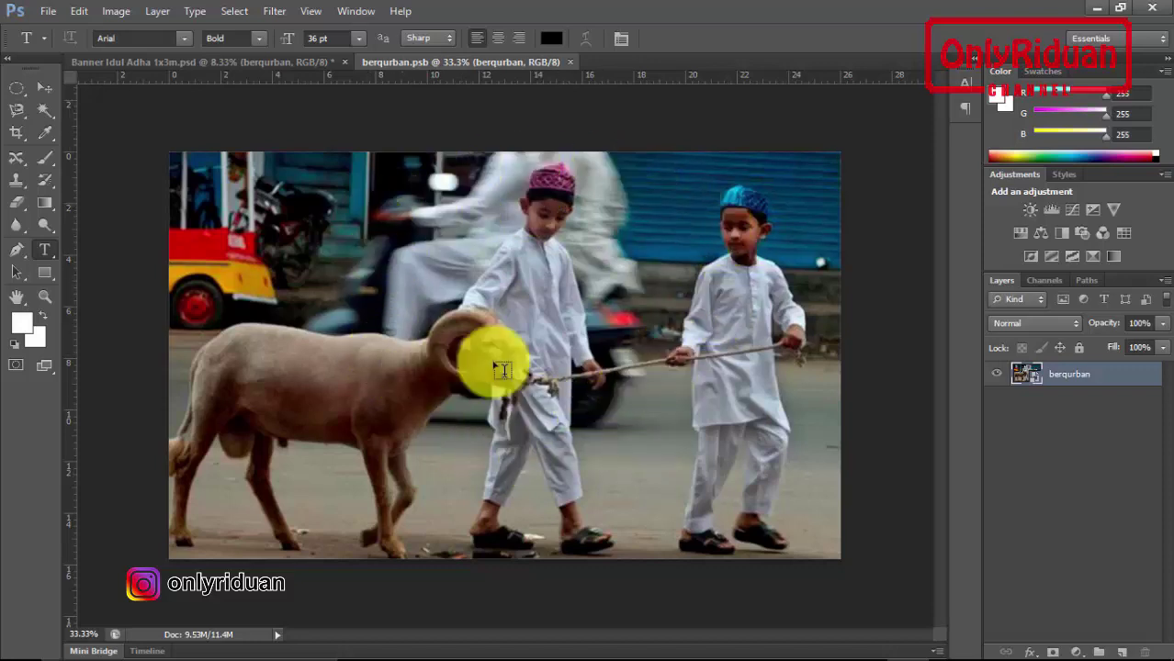
pyautogui.click(50, 13)
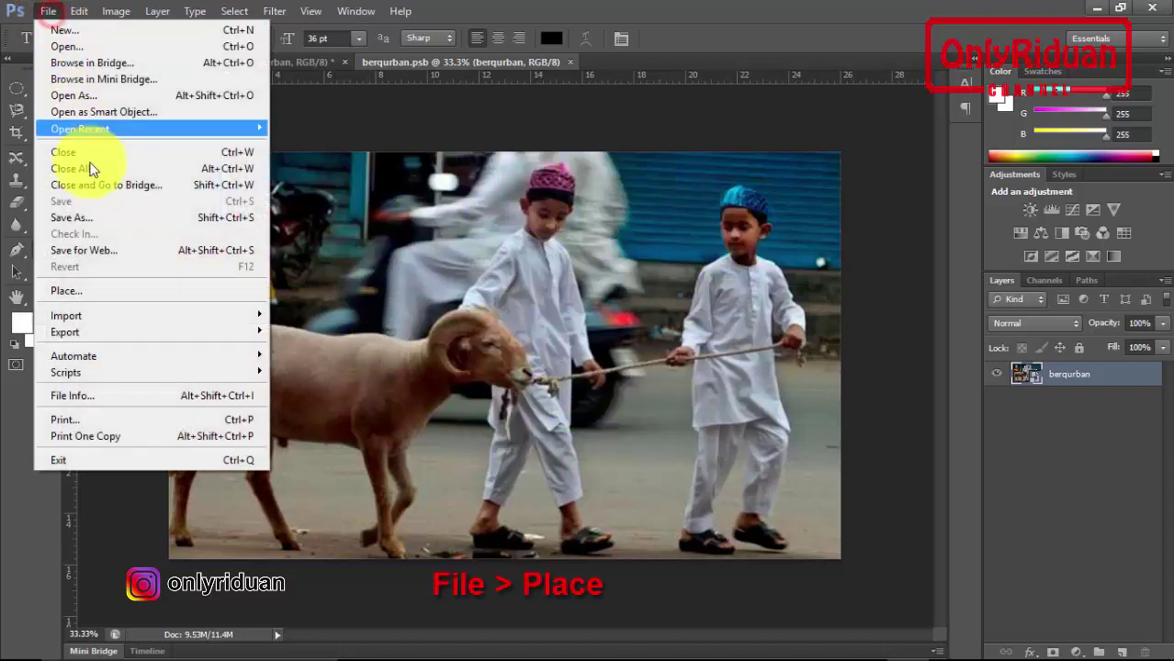
pyautogui.click(100, 292)
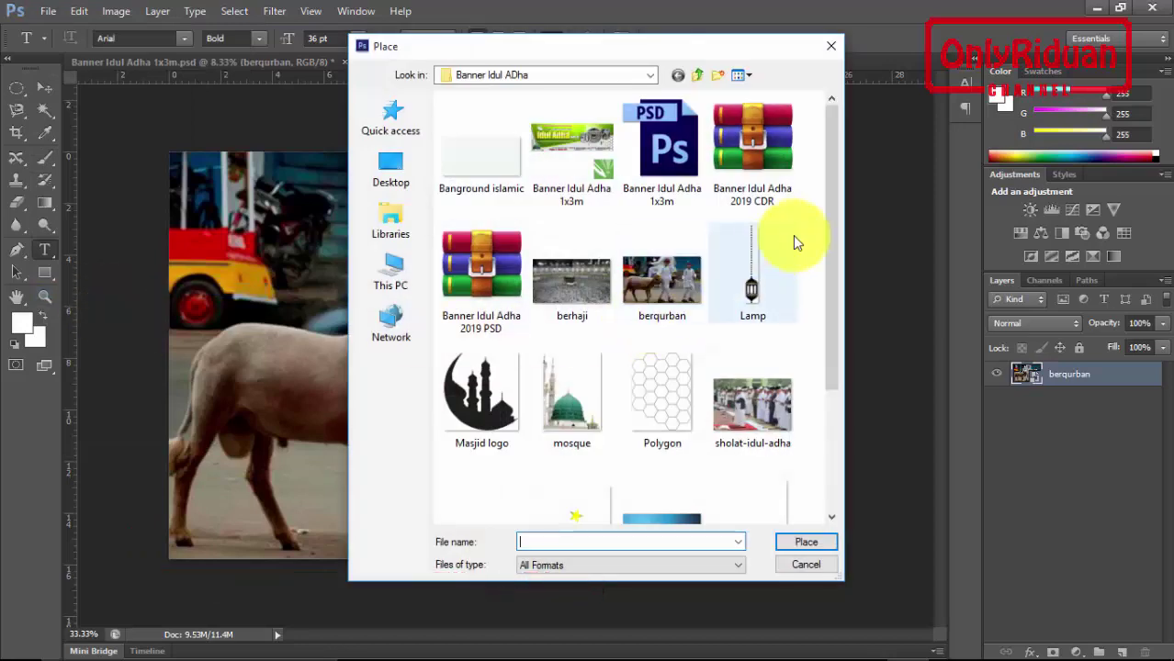
pyautogui.moveTo(835, 211); pyautogui.dragTo(841, 380)
pyautogui.click(675, 365)
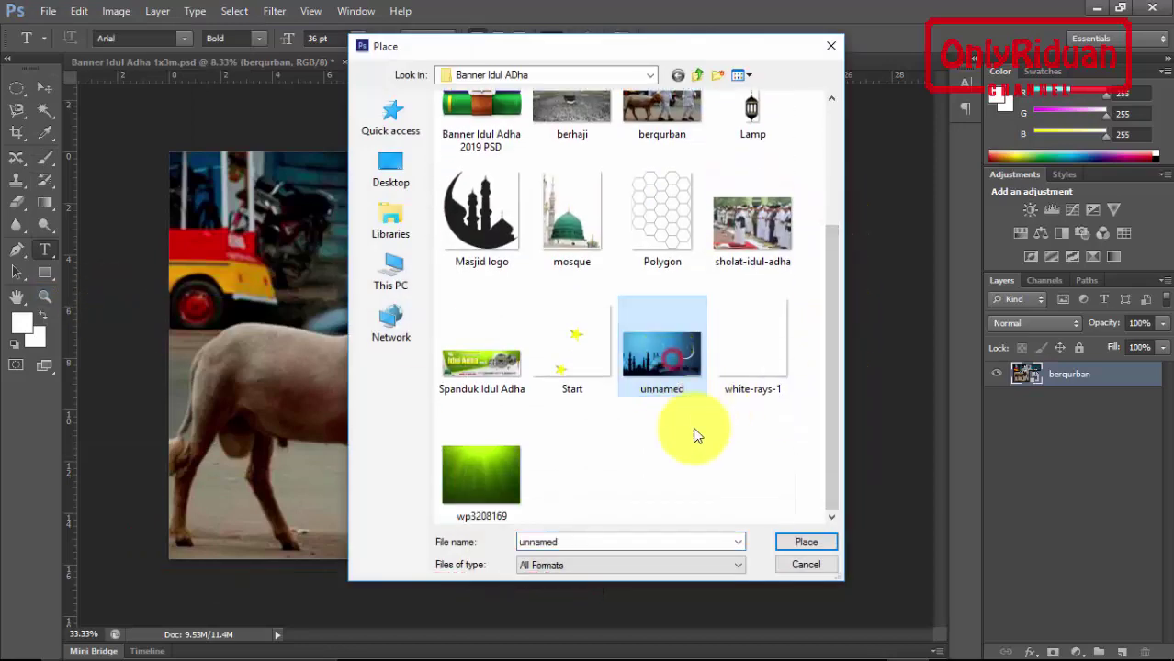
pyautogui.click(802, 544)
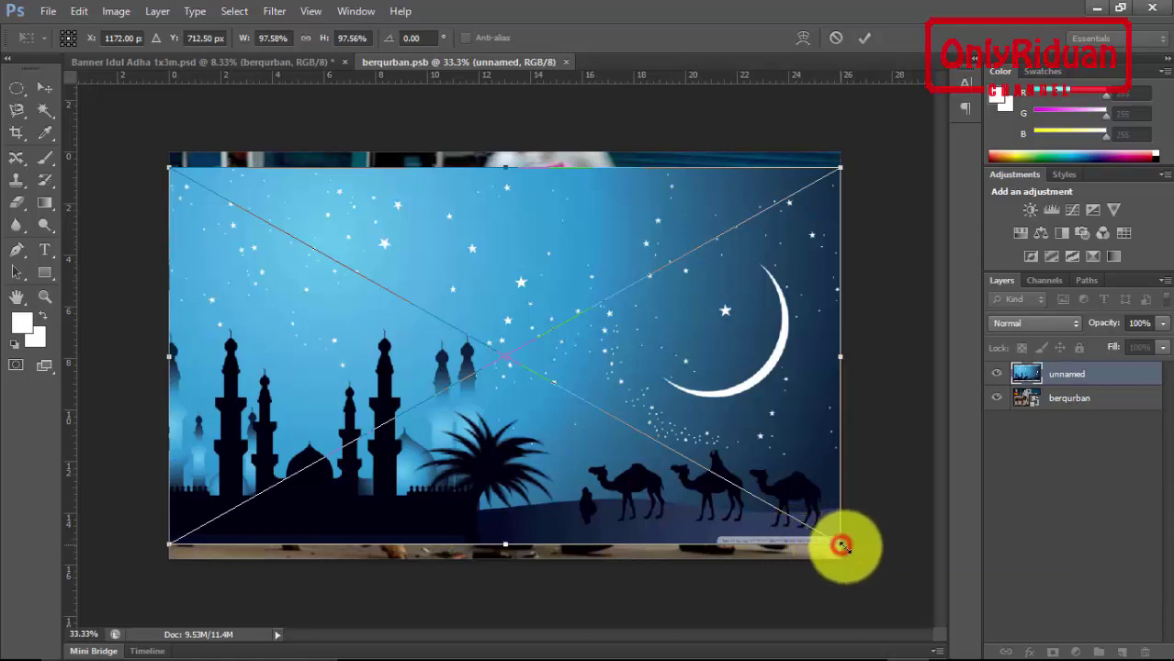
# - Scale the placed image to cover the whole photo, commit it, and save the smart object
pyautogui.moveTo(840, 545); pyautogui.dragTo(875, 563)
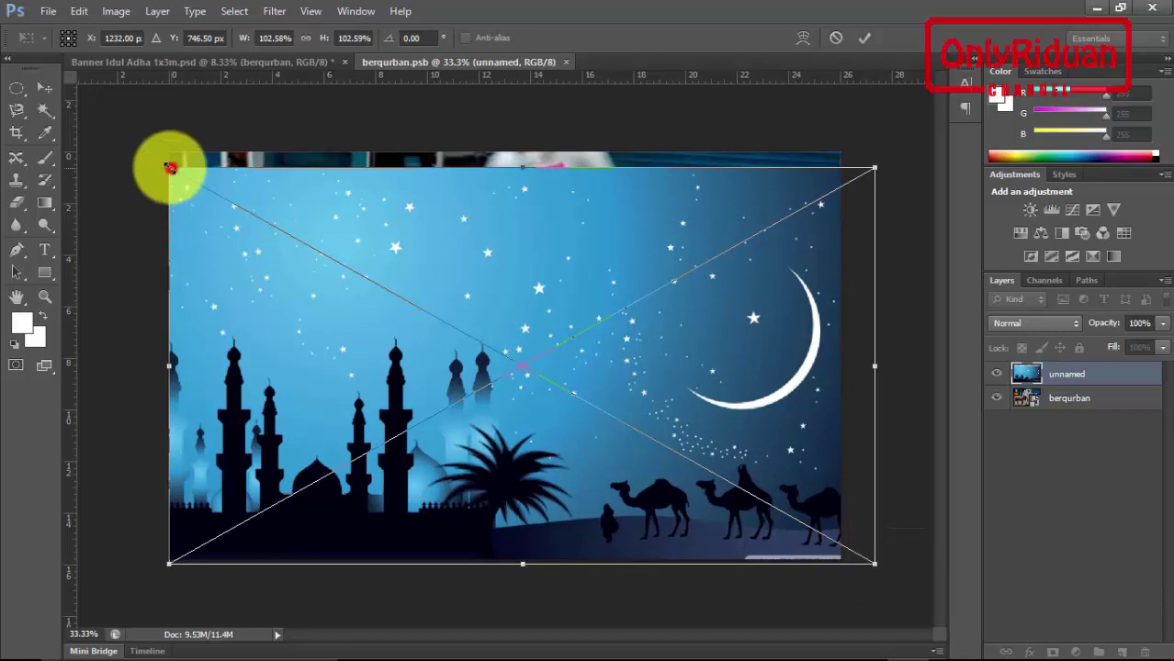
pyautogui.moveTo(169, 168); pyautogui.dragTo(136, 148)
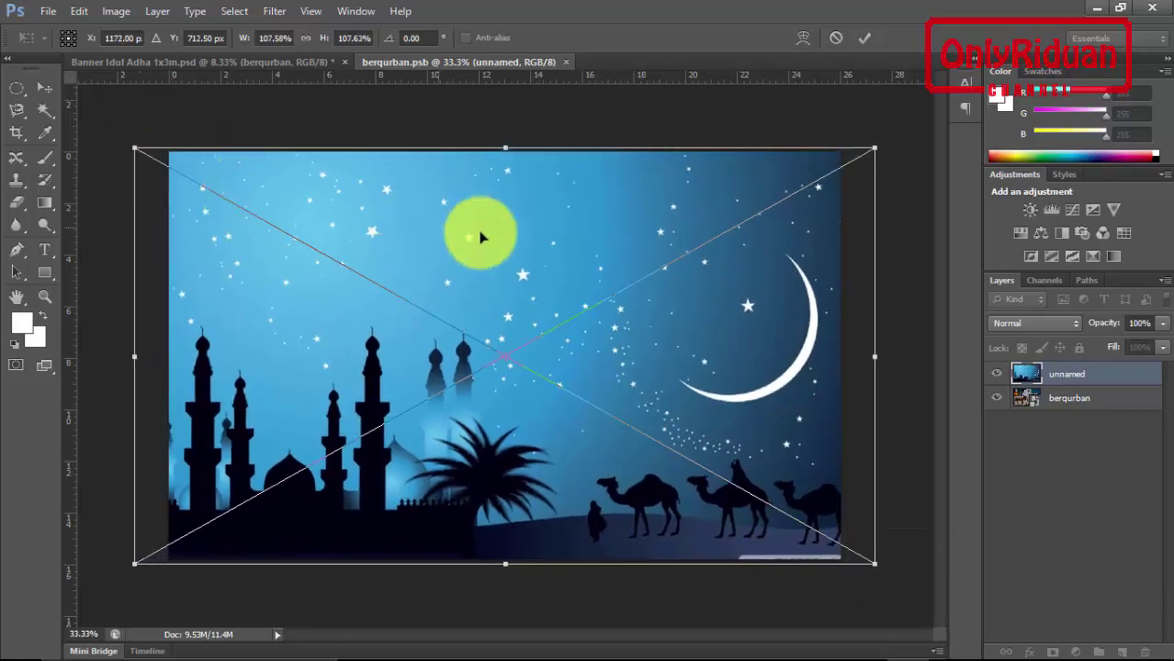
pyautogui.click(864, 38)
pyautogui.press('t')
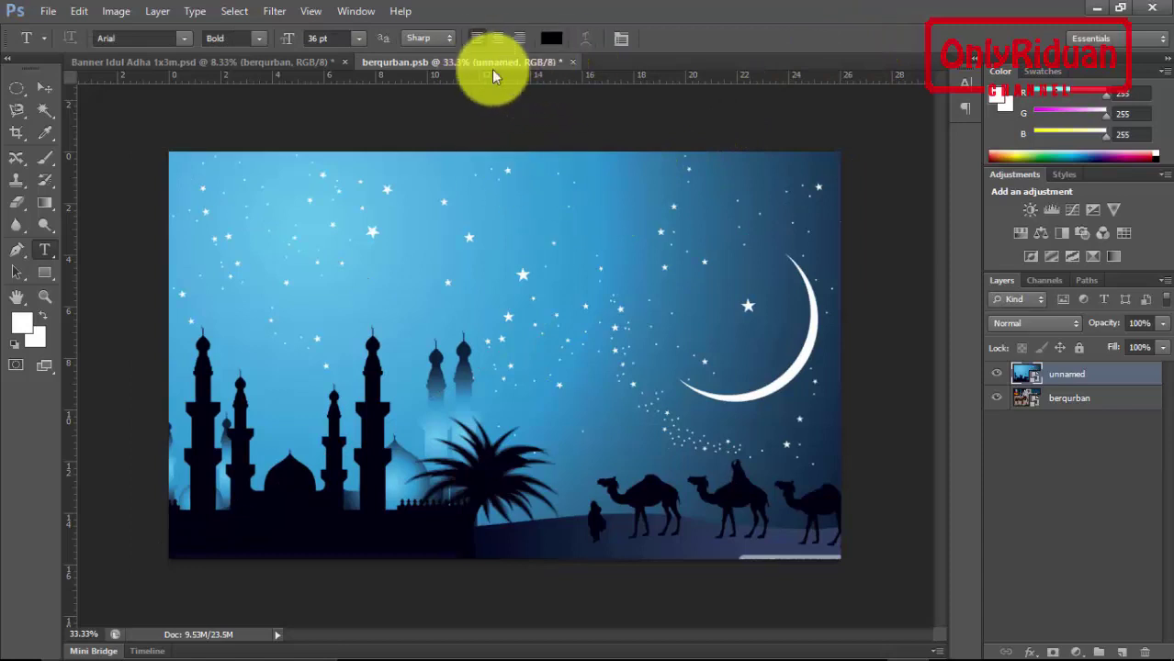
pyautogui.click(572, 62)
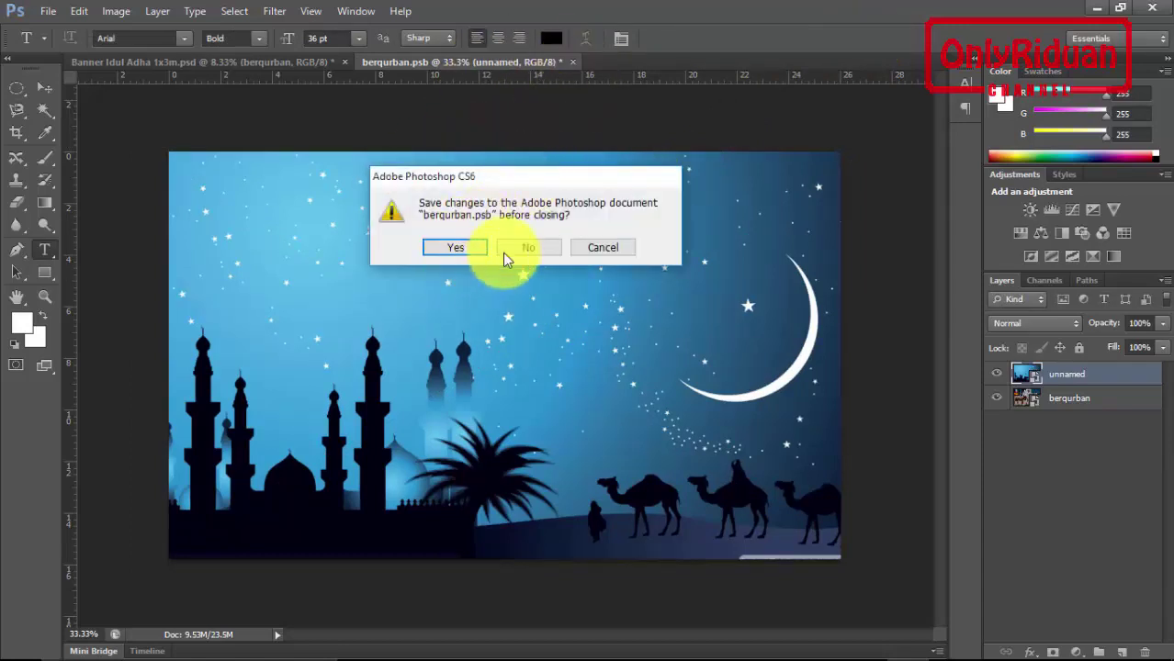
pyautogui.click(457, 248)
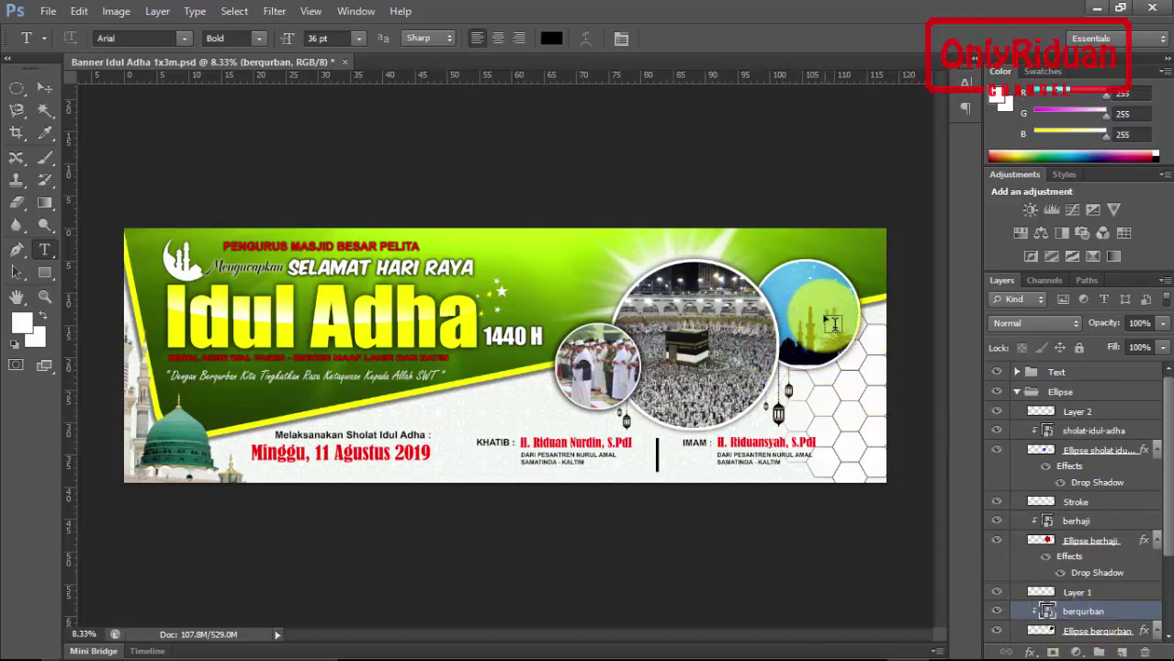
# - Reposition the night photo in the right circle to show the crescent moon and camel silhouette
pyautogui.click(45, 87)
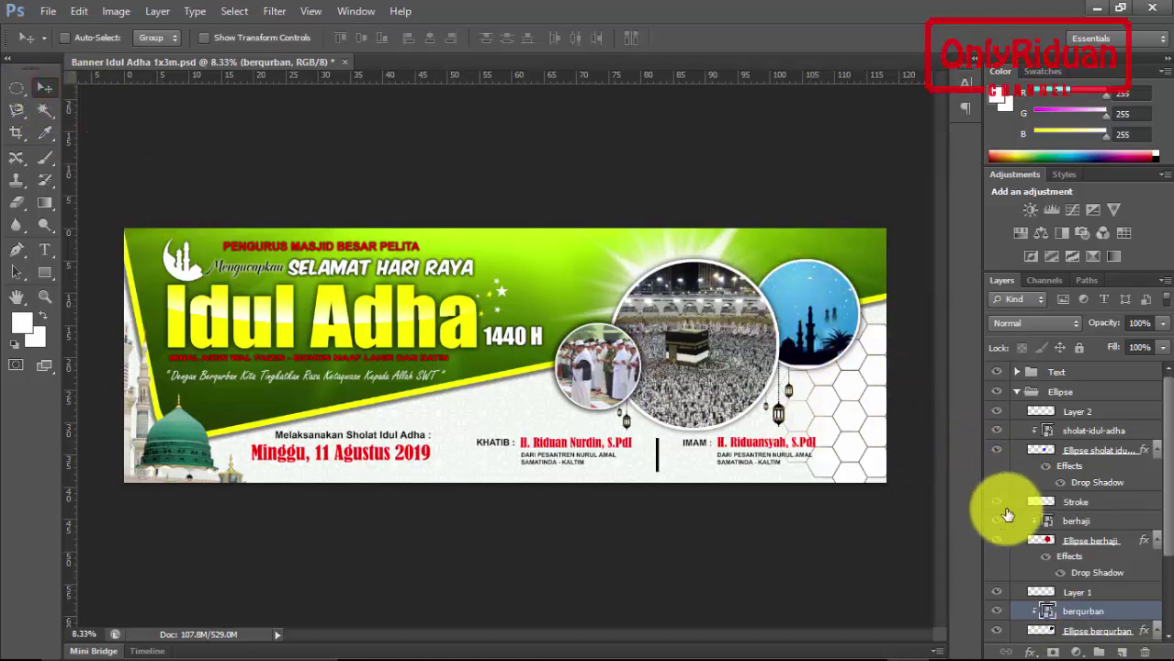
pyautogui.moveTo(906, 439); pyautogui.dragTo(804, 347)
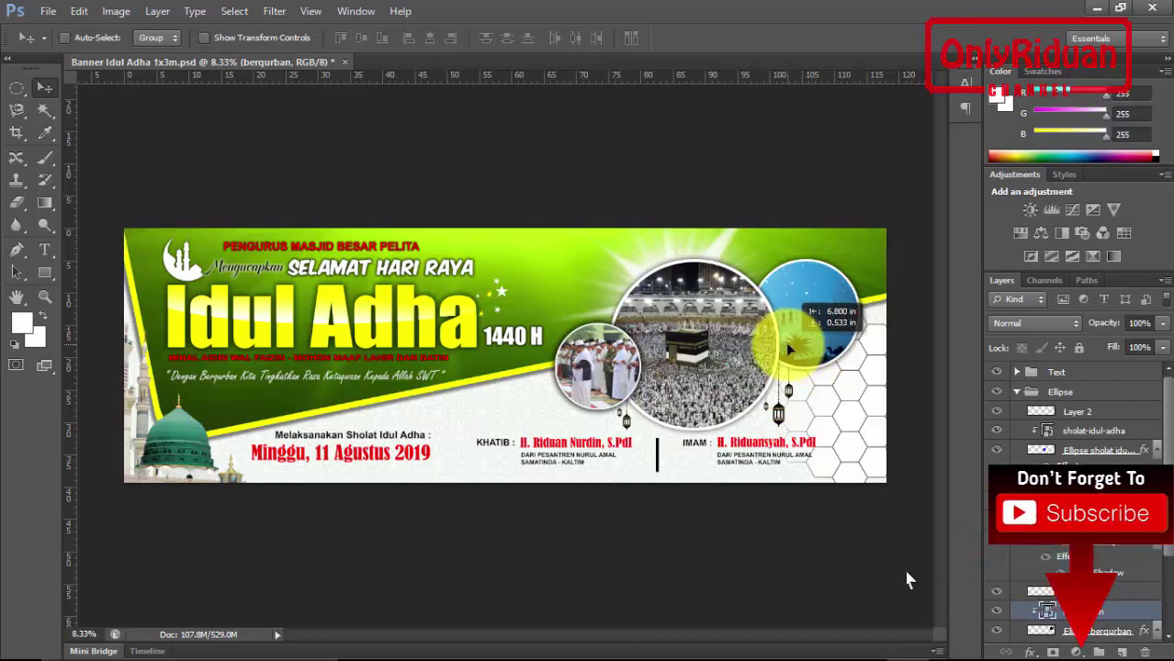
pyautogui.moveTo(804, 347); pyautogui.dragTo(807, 334)
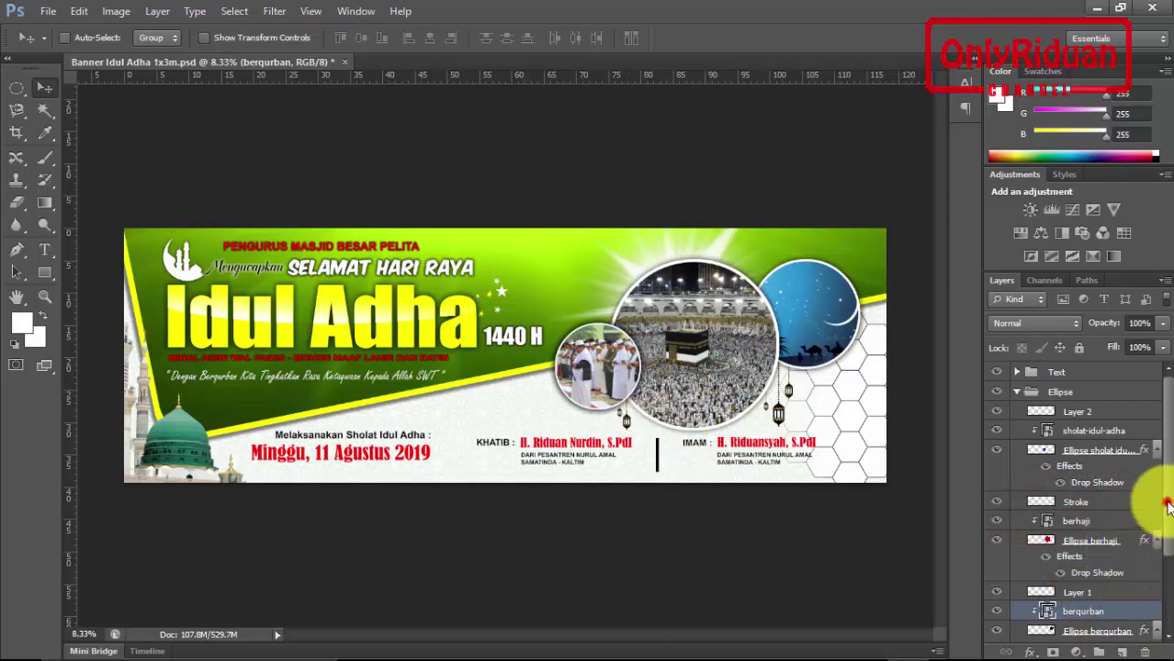
pyautogui.scroll(-3, 1163, 514)
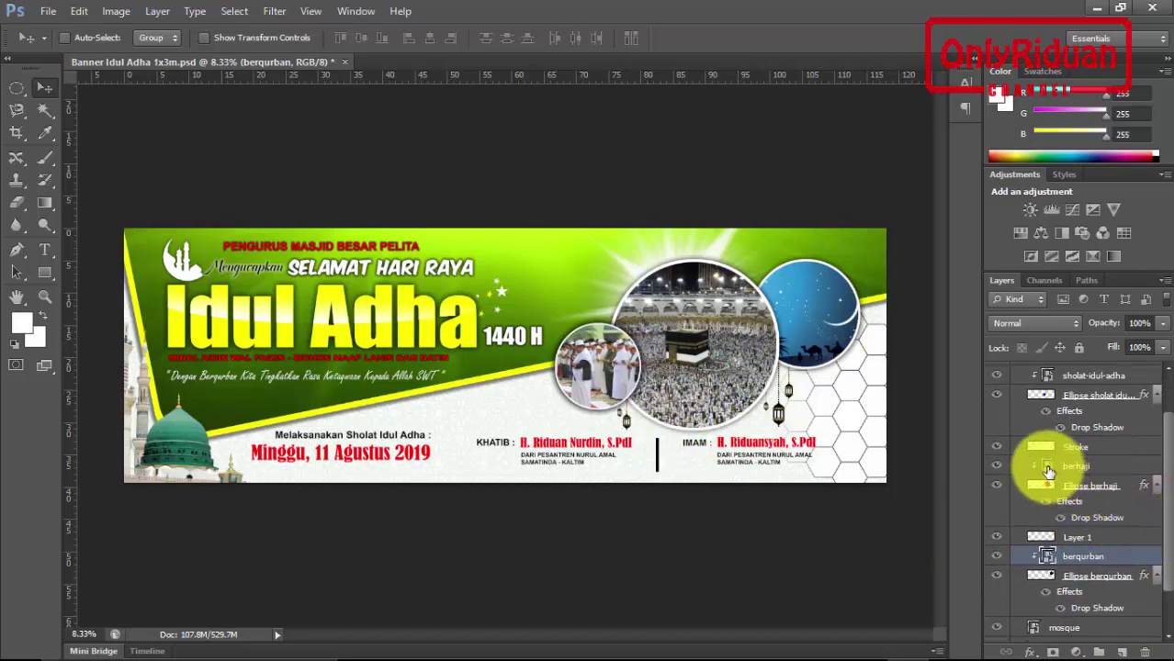
pyautogui.doubleClick(1048, 468)
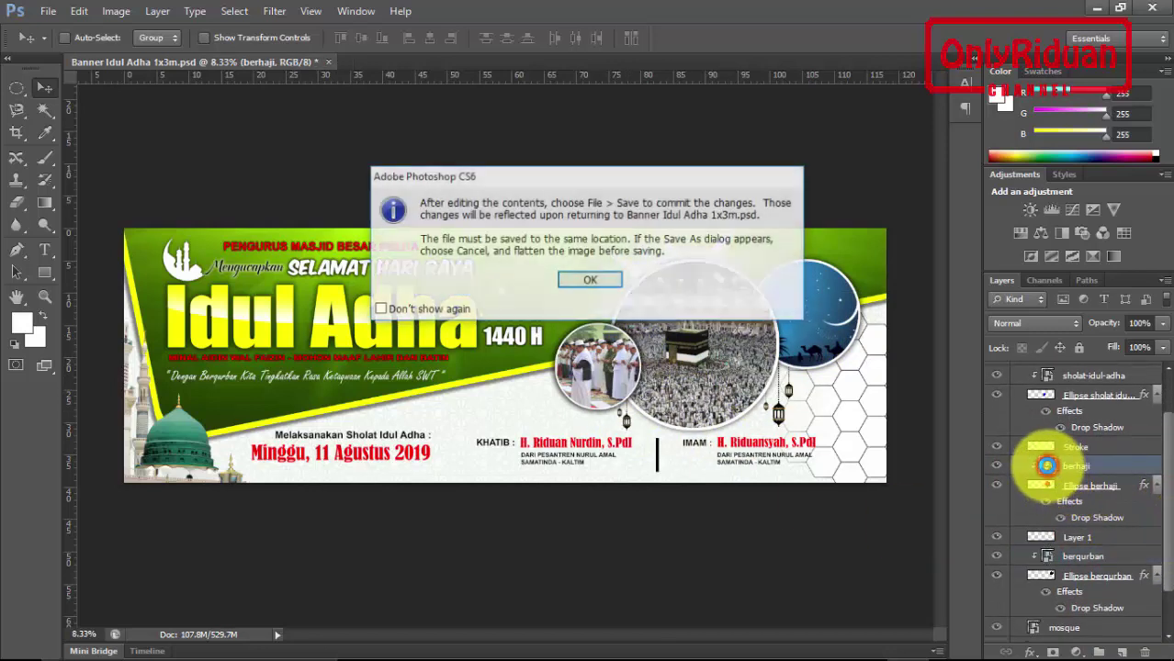
pyautogui.click(588, 280)
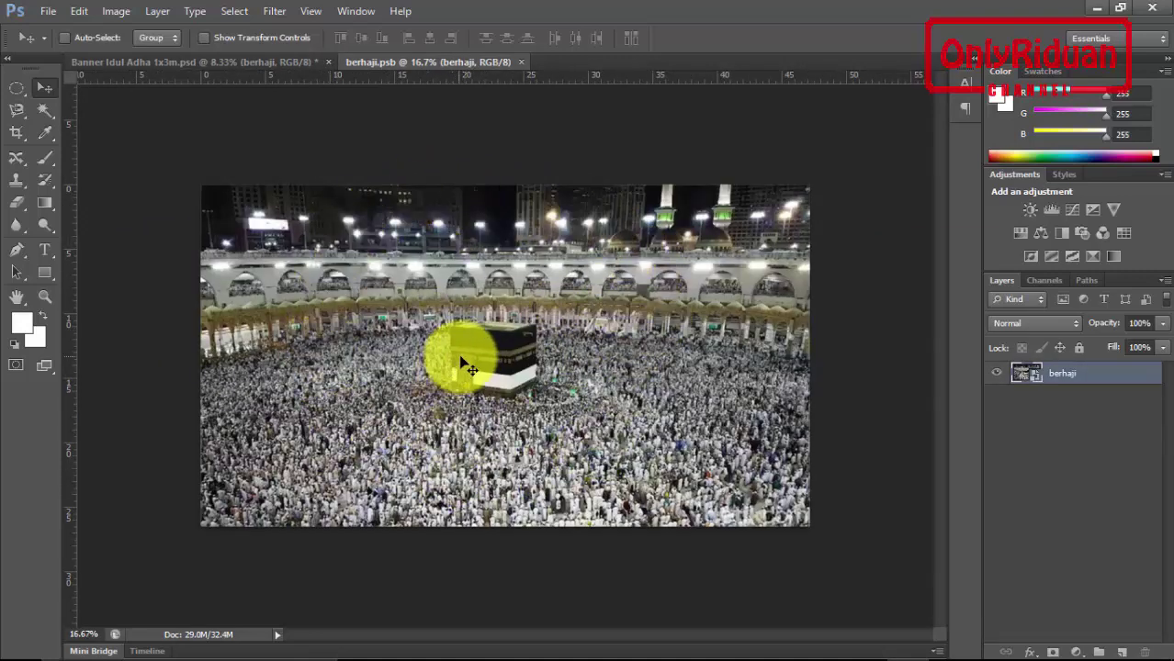
pyautogui.click(523, 62)
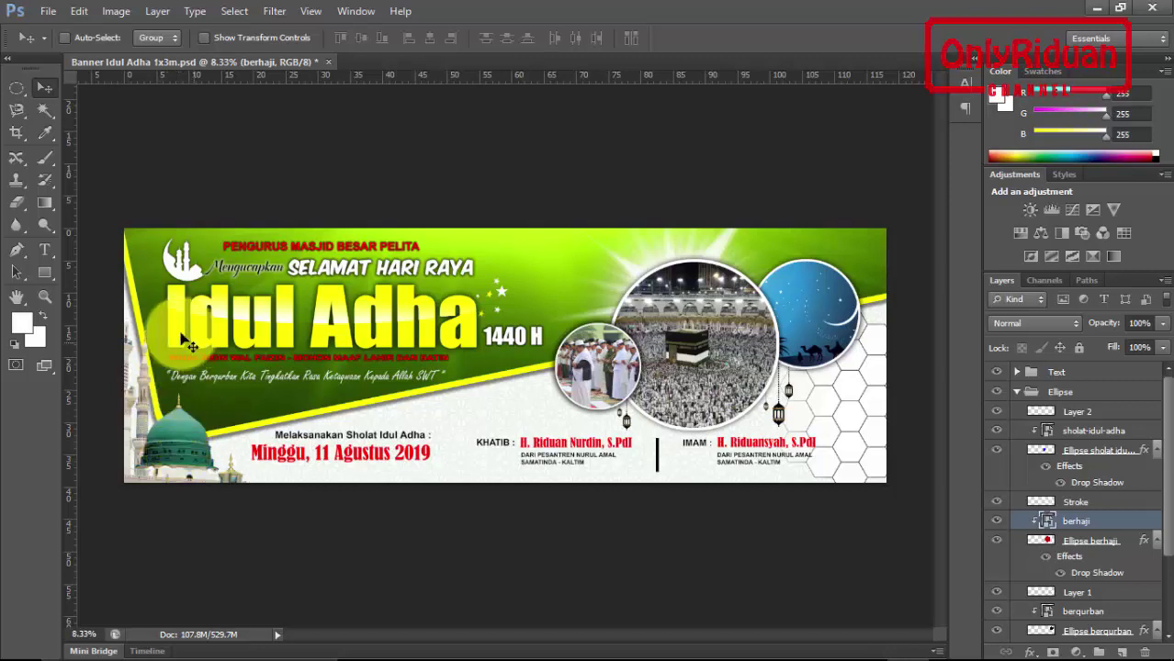
# - Browse the Ellipse group's layers, select the mosque layer and glance at the File menu
pyautogui.click(1017, 392)
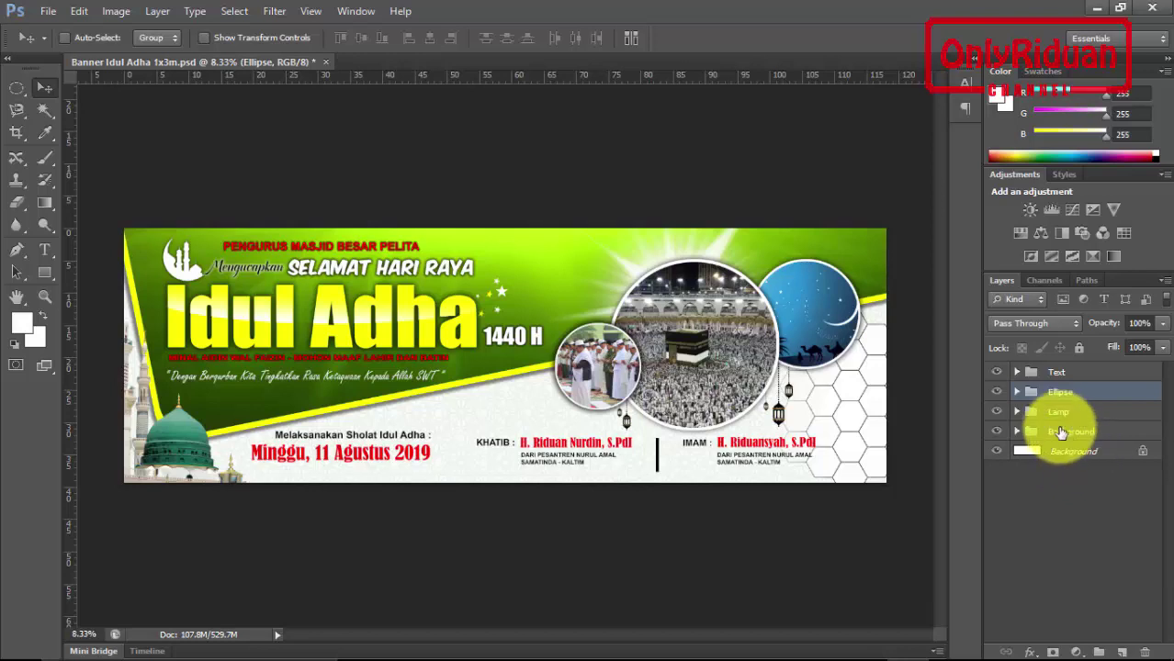
pyautogui.click(1016, 393)
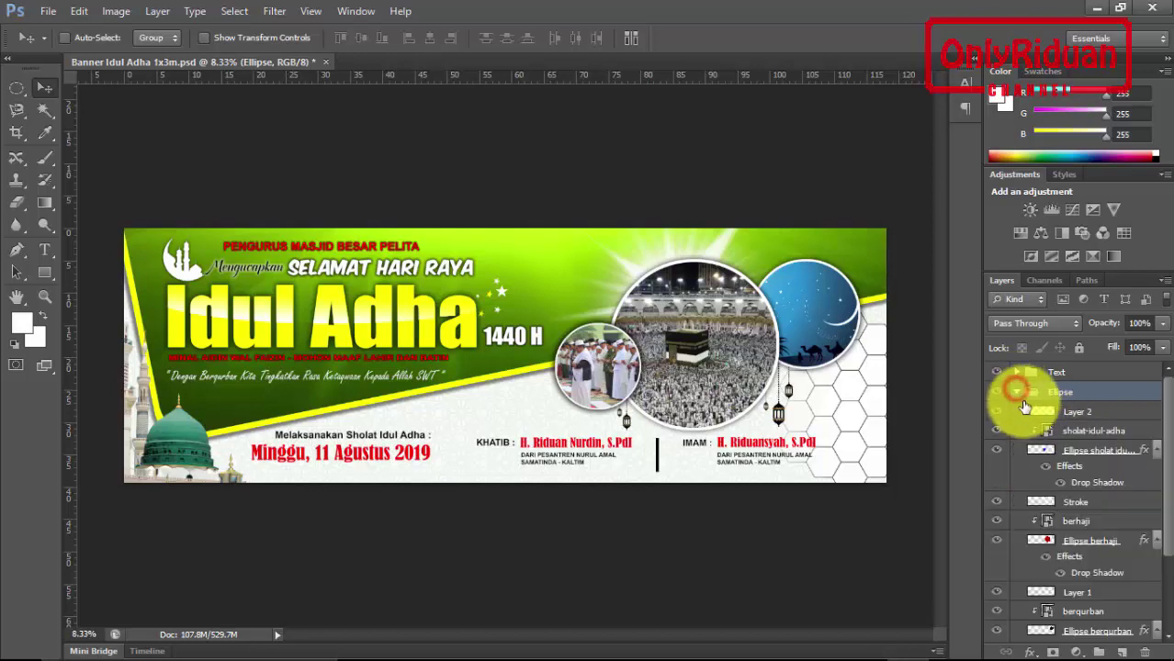
pyautogui.moveTo(1167, 464)
pyautogui.mouseDown()
pyautogui.moveTo(1153, 551)
pyautogui.moveTo(1162, 393)
pyautogui.mouseUp()
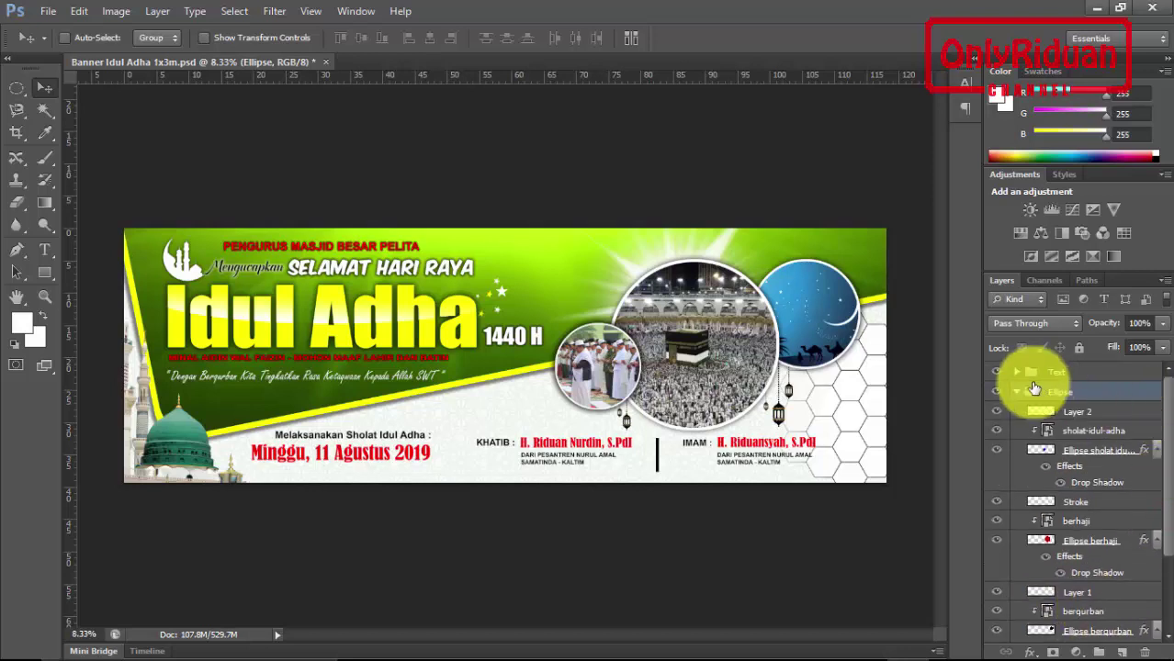
pyautogui.moveTo(1165, 444); pyautogui.dragTo(1162, 542)
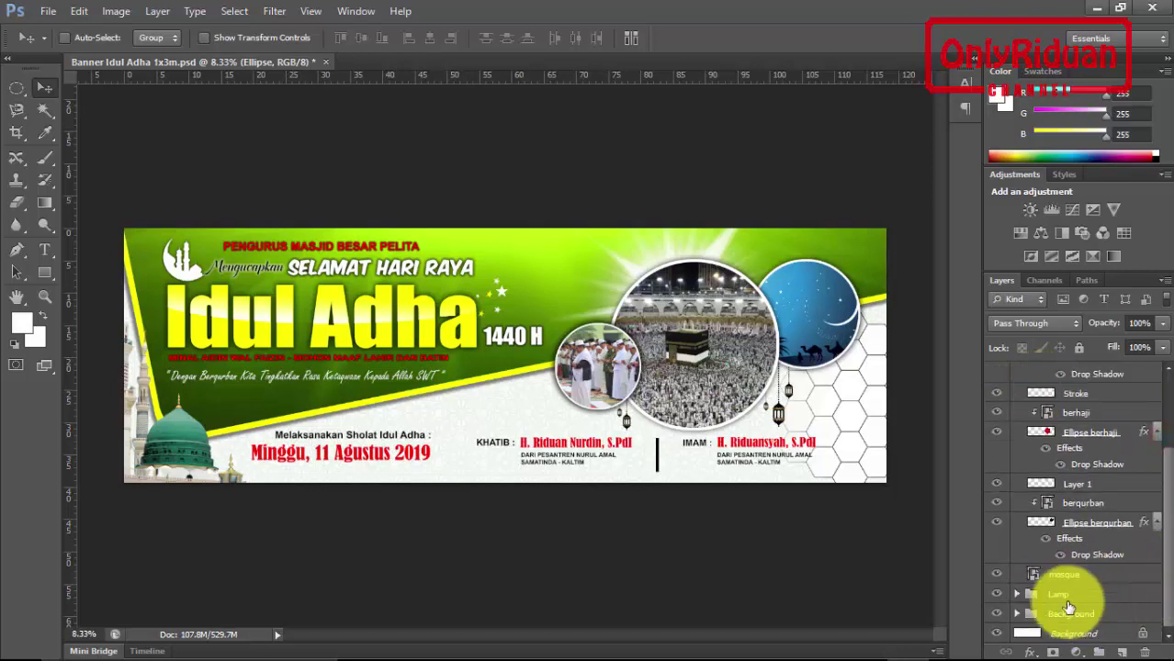
pyautogui.click(1064, 576)
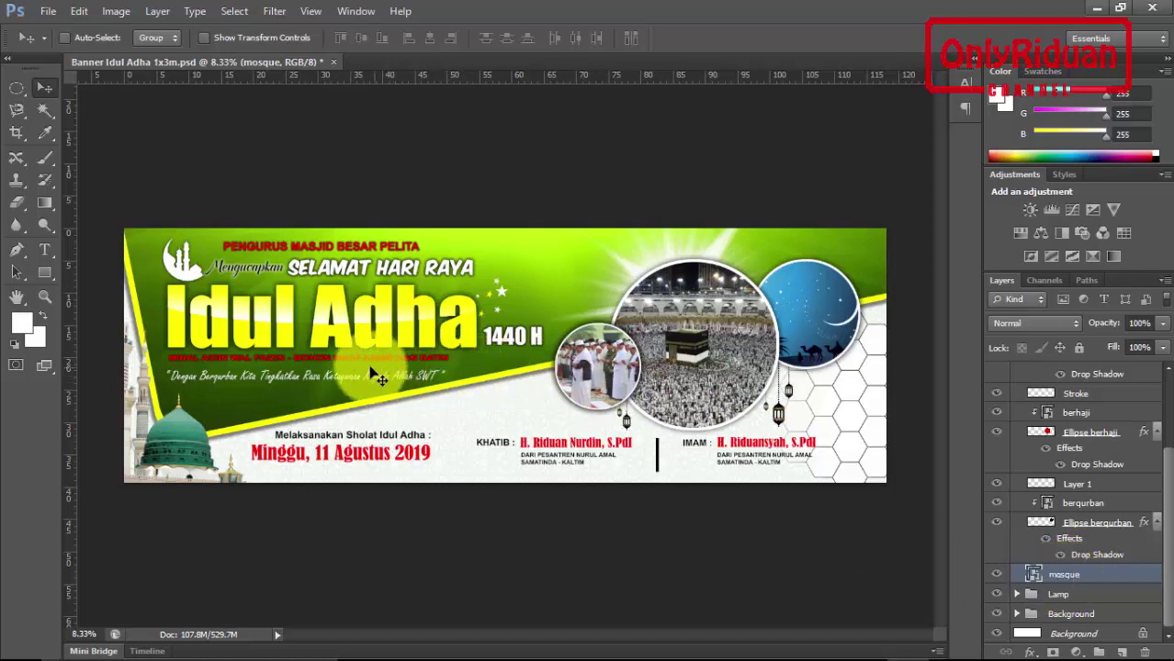
pyautogui.click(48, 11)
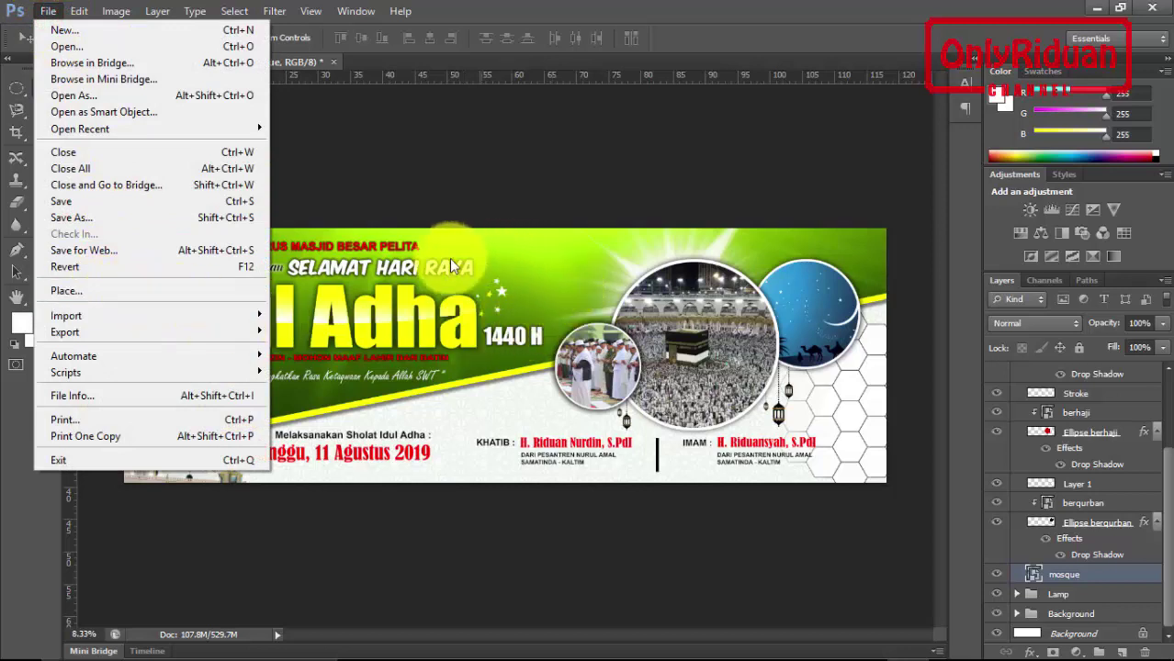
pyautogui.click(480, 189)
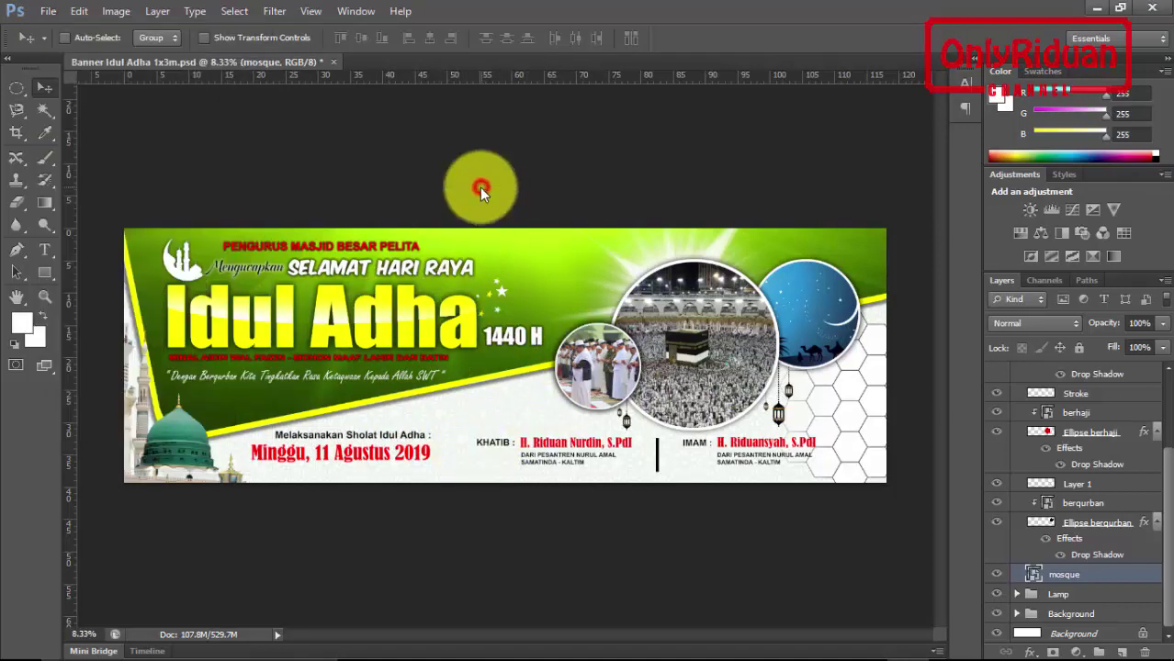
pyautogui.moveTo(1169, 560); pyautogui.dragTo(1168, 459)
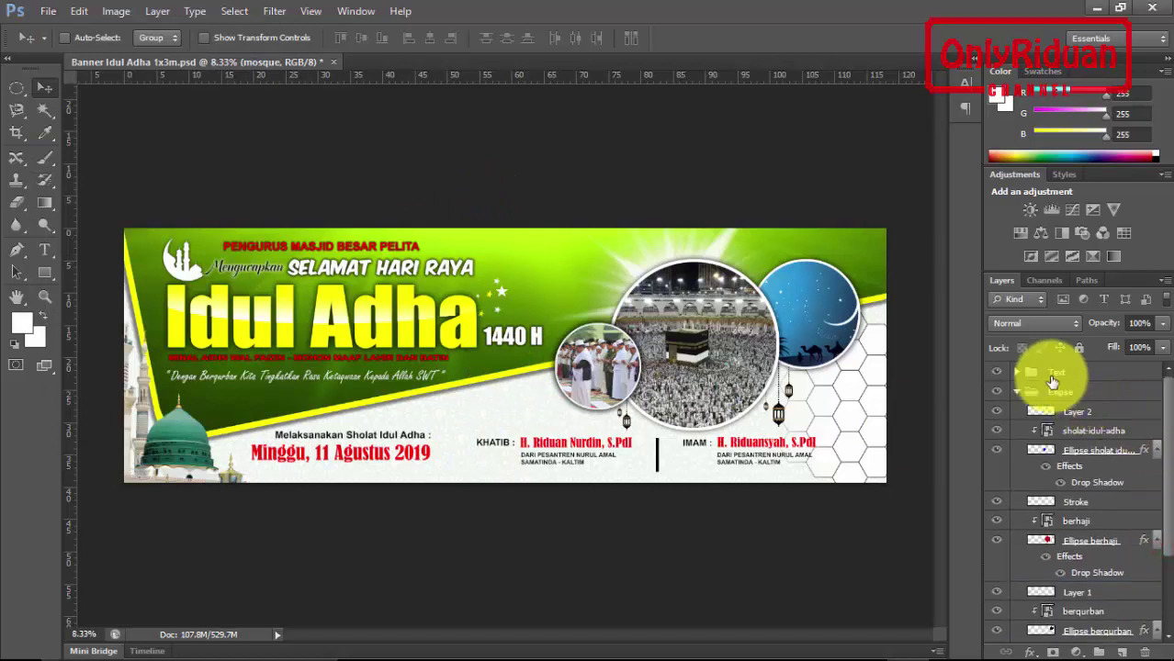
# - Collapse the Ellipse group, expand the Background group and select Background Hijau
pyautogui.click(1018, 395)
pyautogui.click(1030, 392)
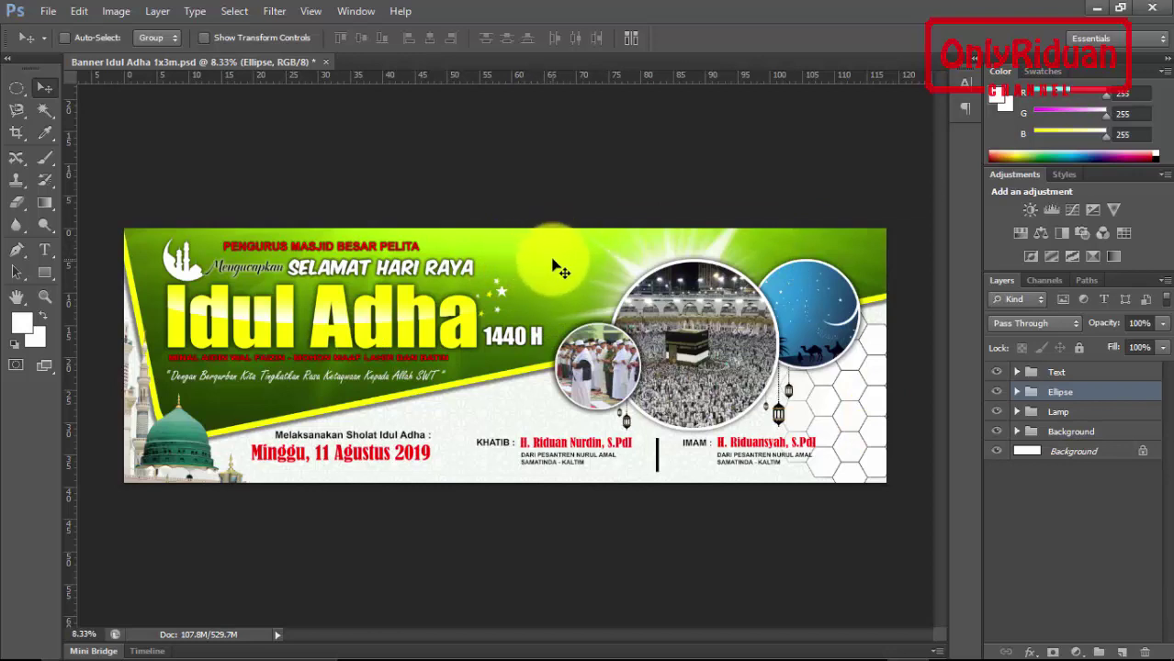
pyautogui.click(1017, 432)
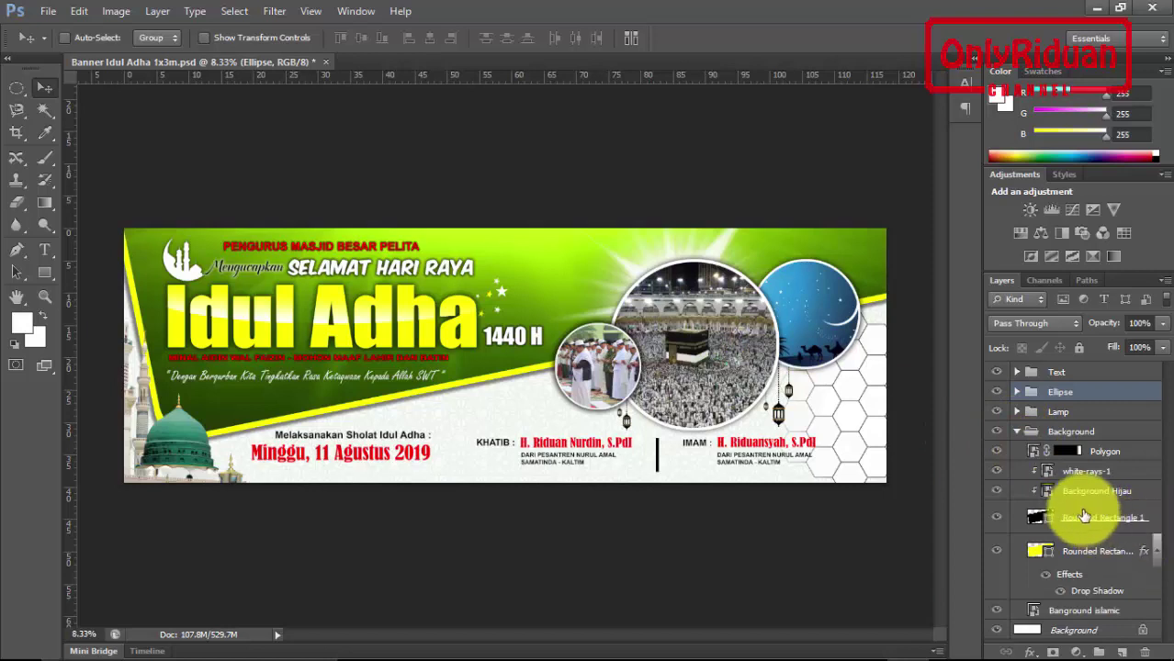
pyautogui.click(1052, 493)
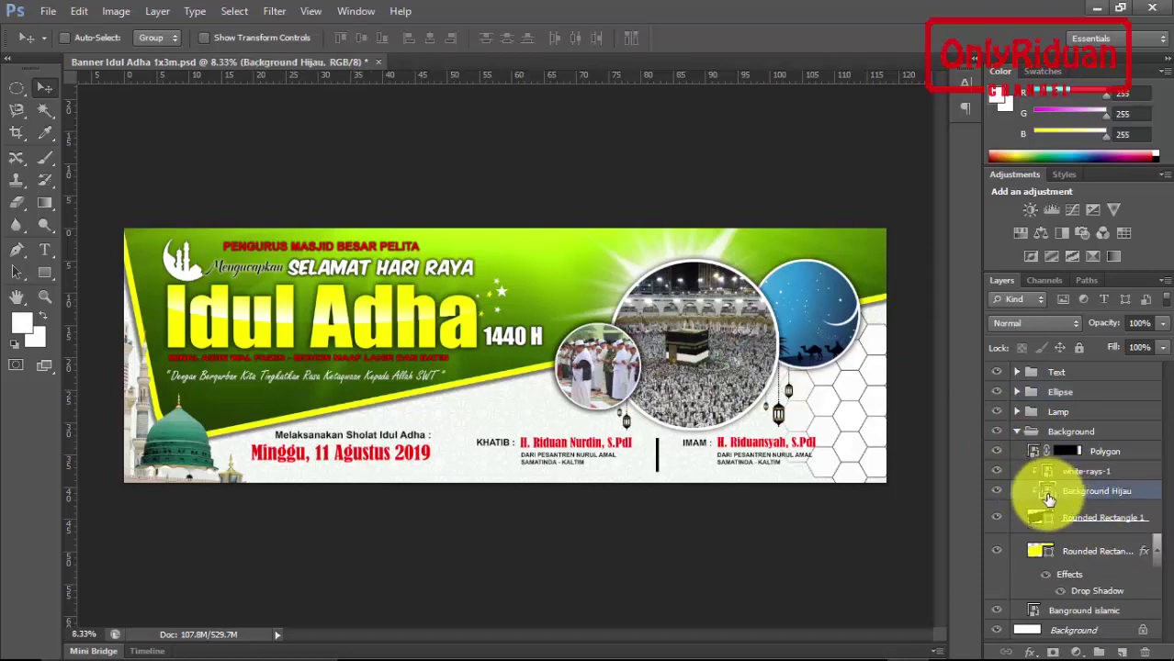
# - Open the Background Hijau smart object and place the berhaji photo inside it
pyautogui.doubleClick(1050, 496)
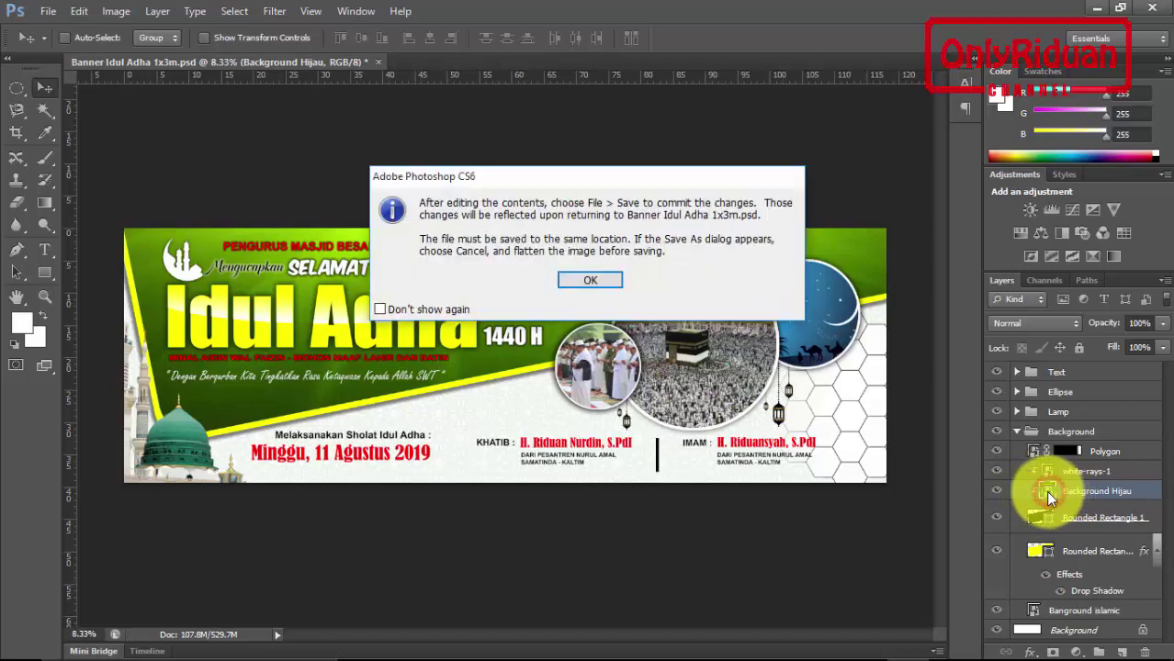
pyautogui.click(598, 280)
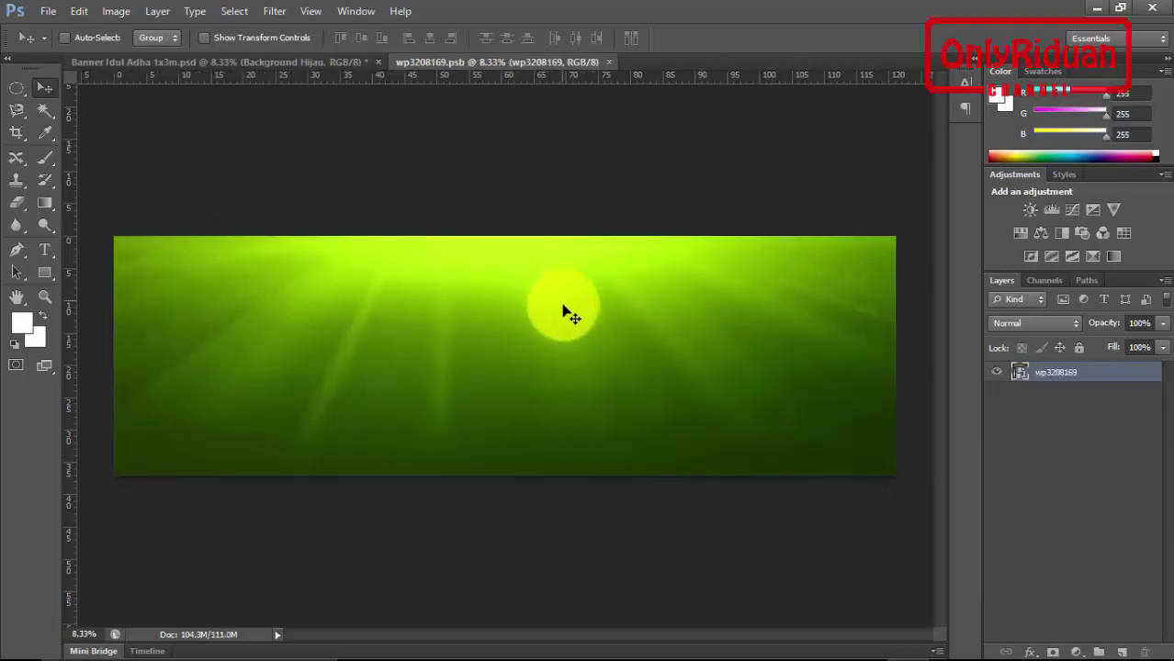
pyautogui.click(47, 13)
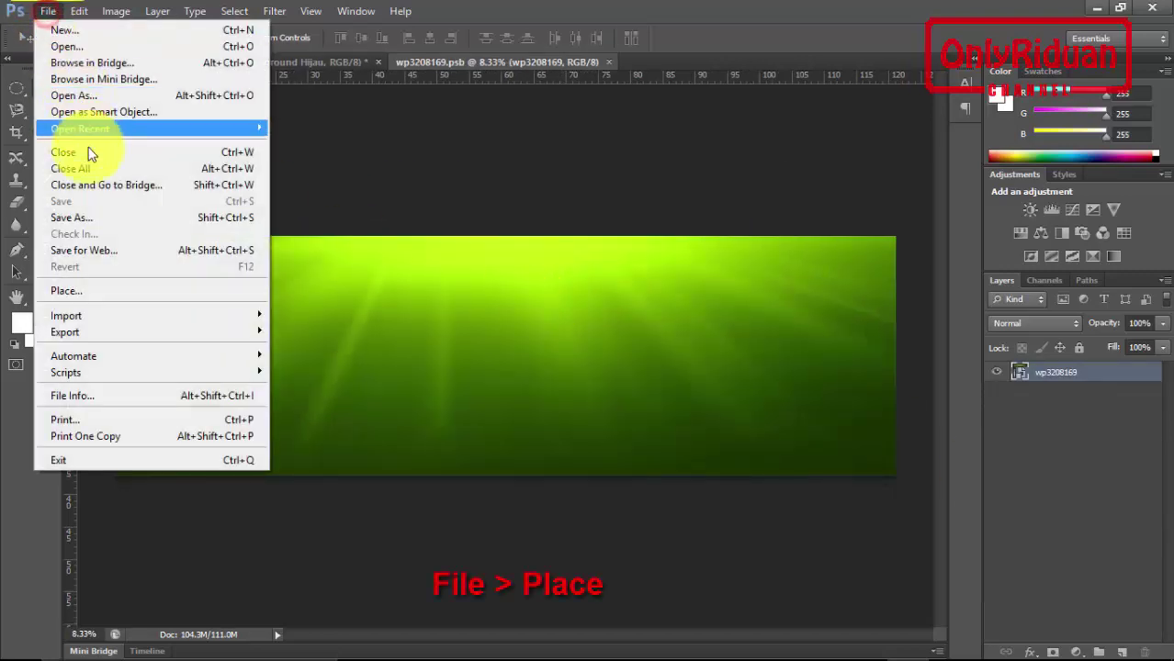
pyautogui.click(94, 291)
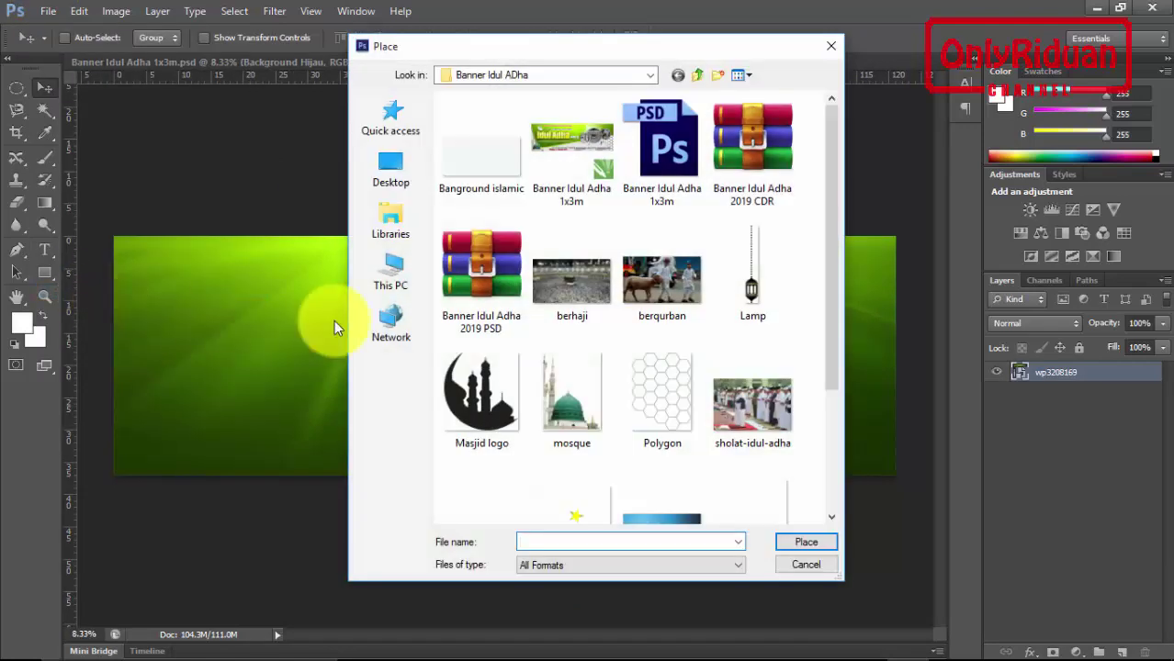
pyautogui.click(573, 292)
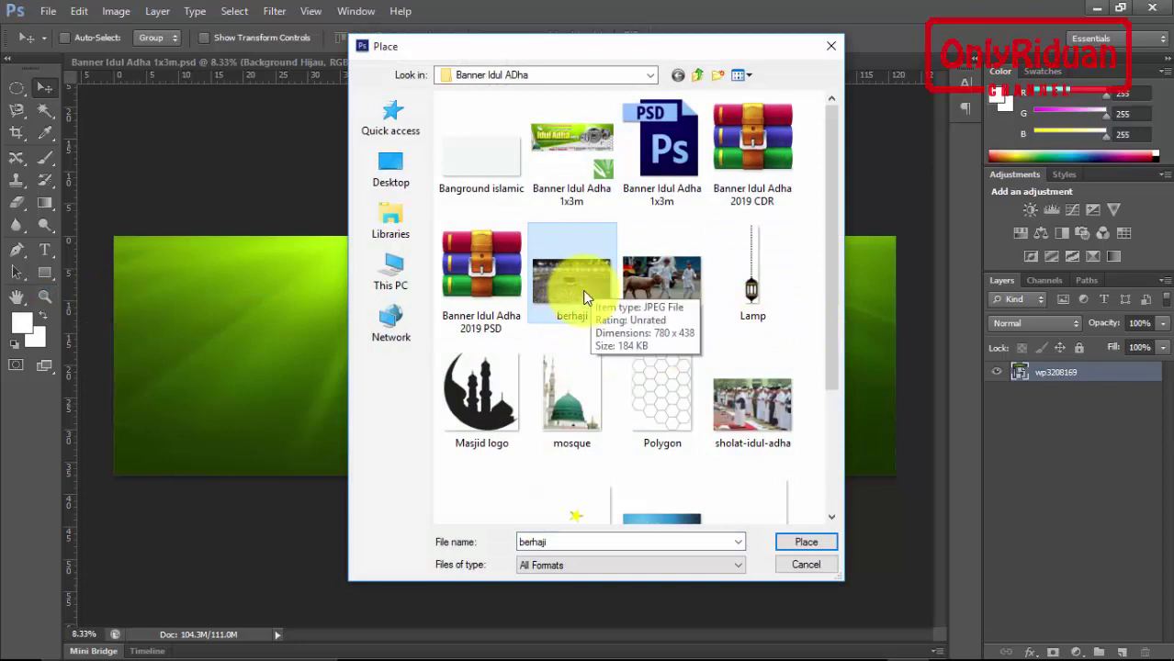
pyautogui.click(806, 546)
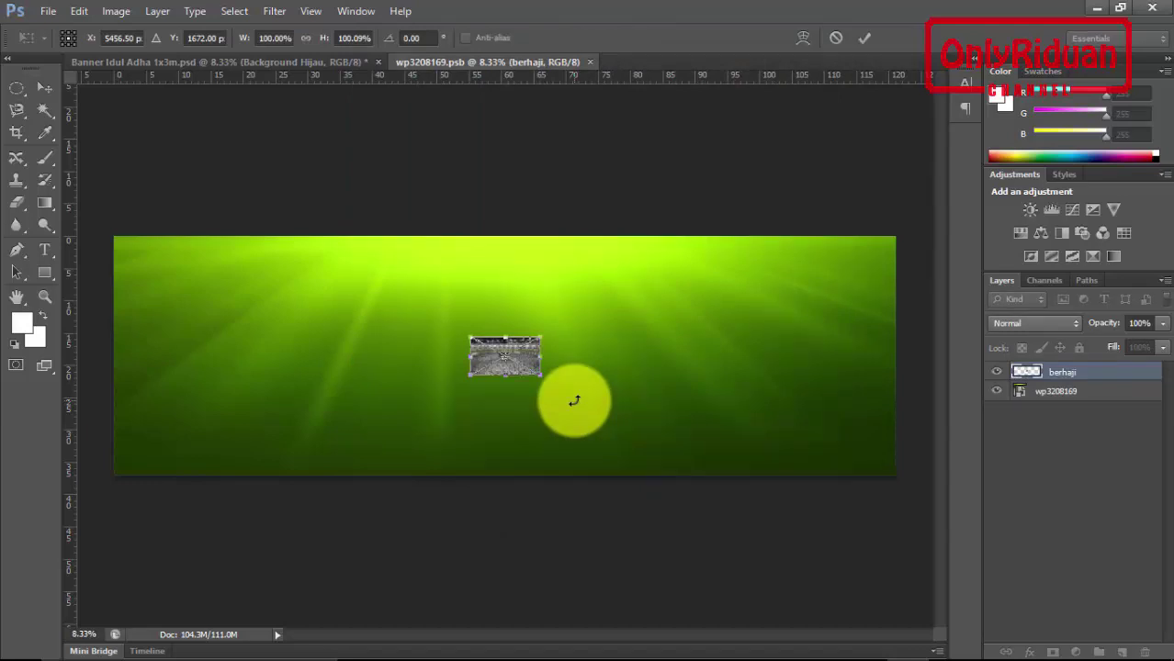
# - Stretch the berhaji photo over the whole canvas, then close and save wp3208169.psb
pyautogui.moveTo(541, 379)
pyautogui.mouseDown()
pyautogui.moveTo(652, 445)
pyautogui.moveTo(787, 485)
pyautogui.moveTo(912, 552)
pyautogui.mouseUp()
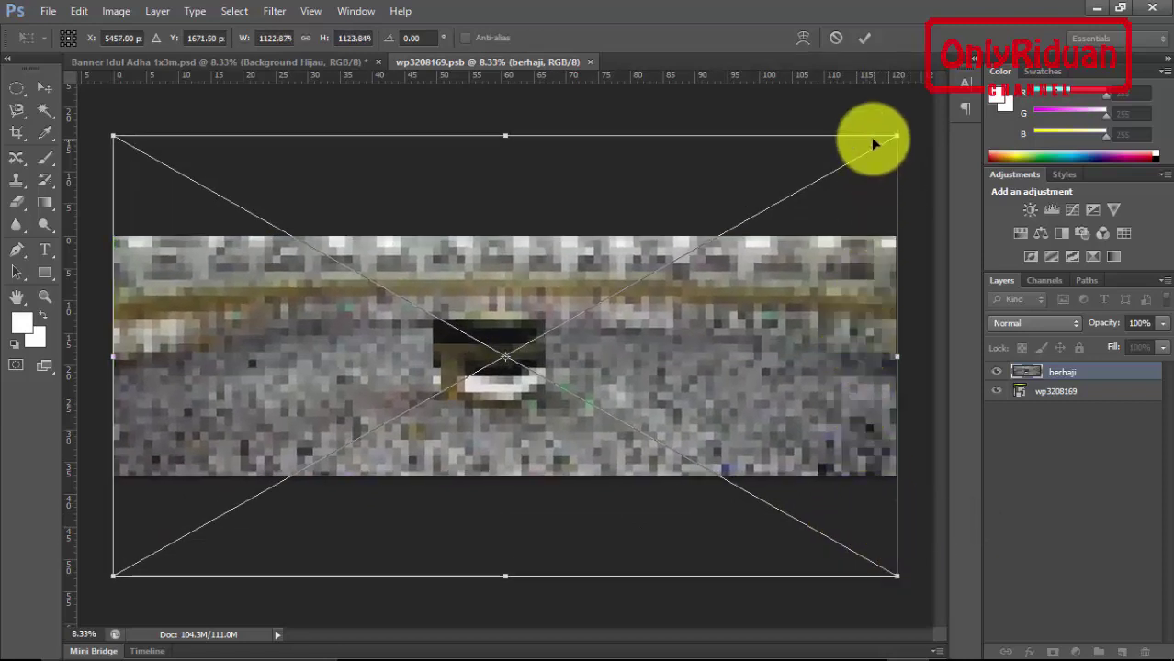
pyautogui.click(860, 39)
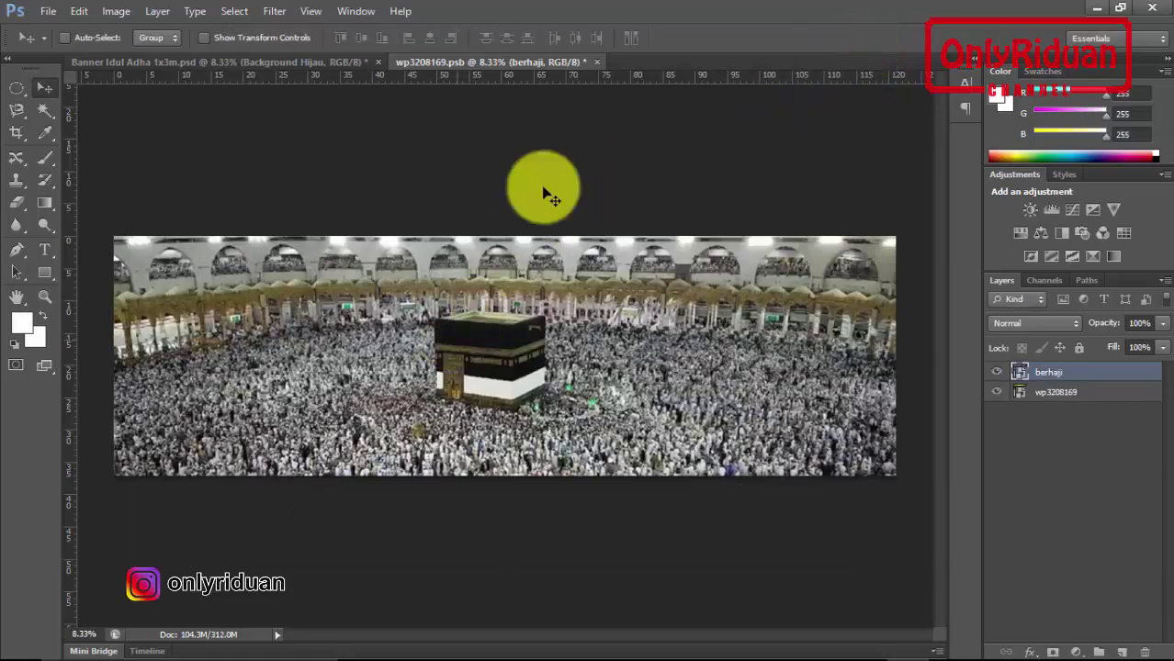
pyautogui.click(596, 62)
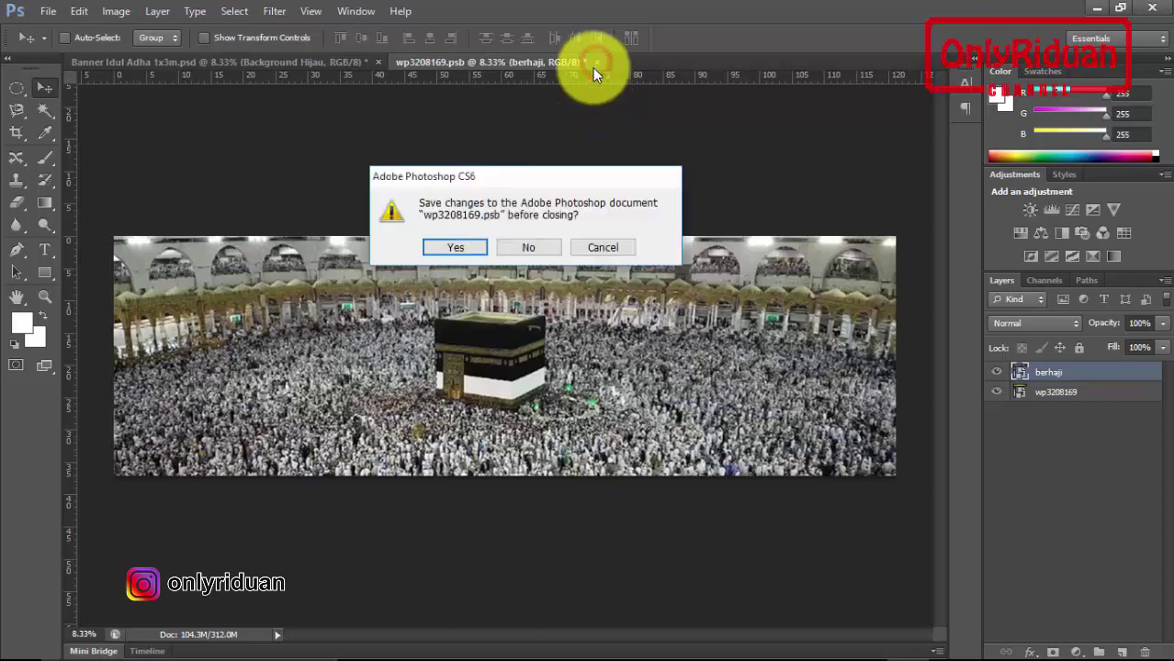
pyautogui.click(462, 248)
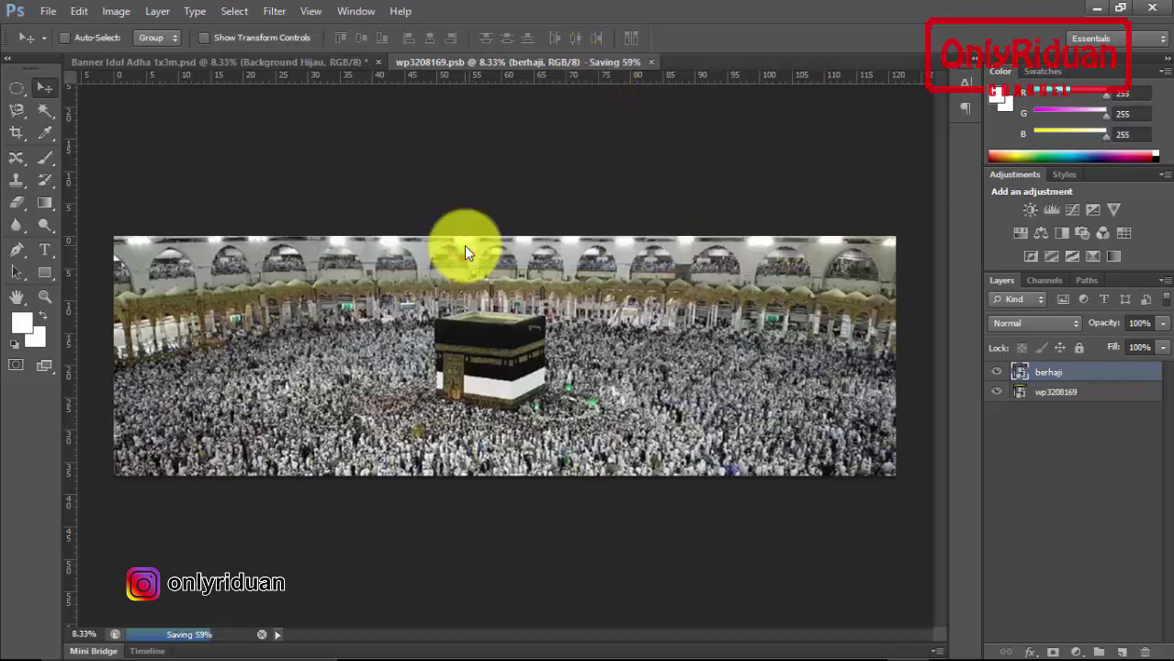